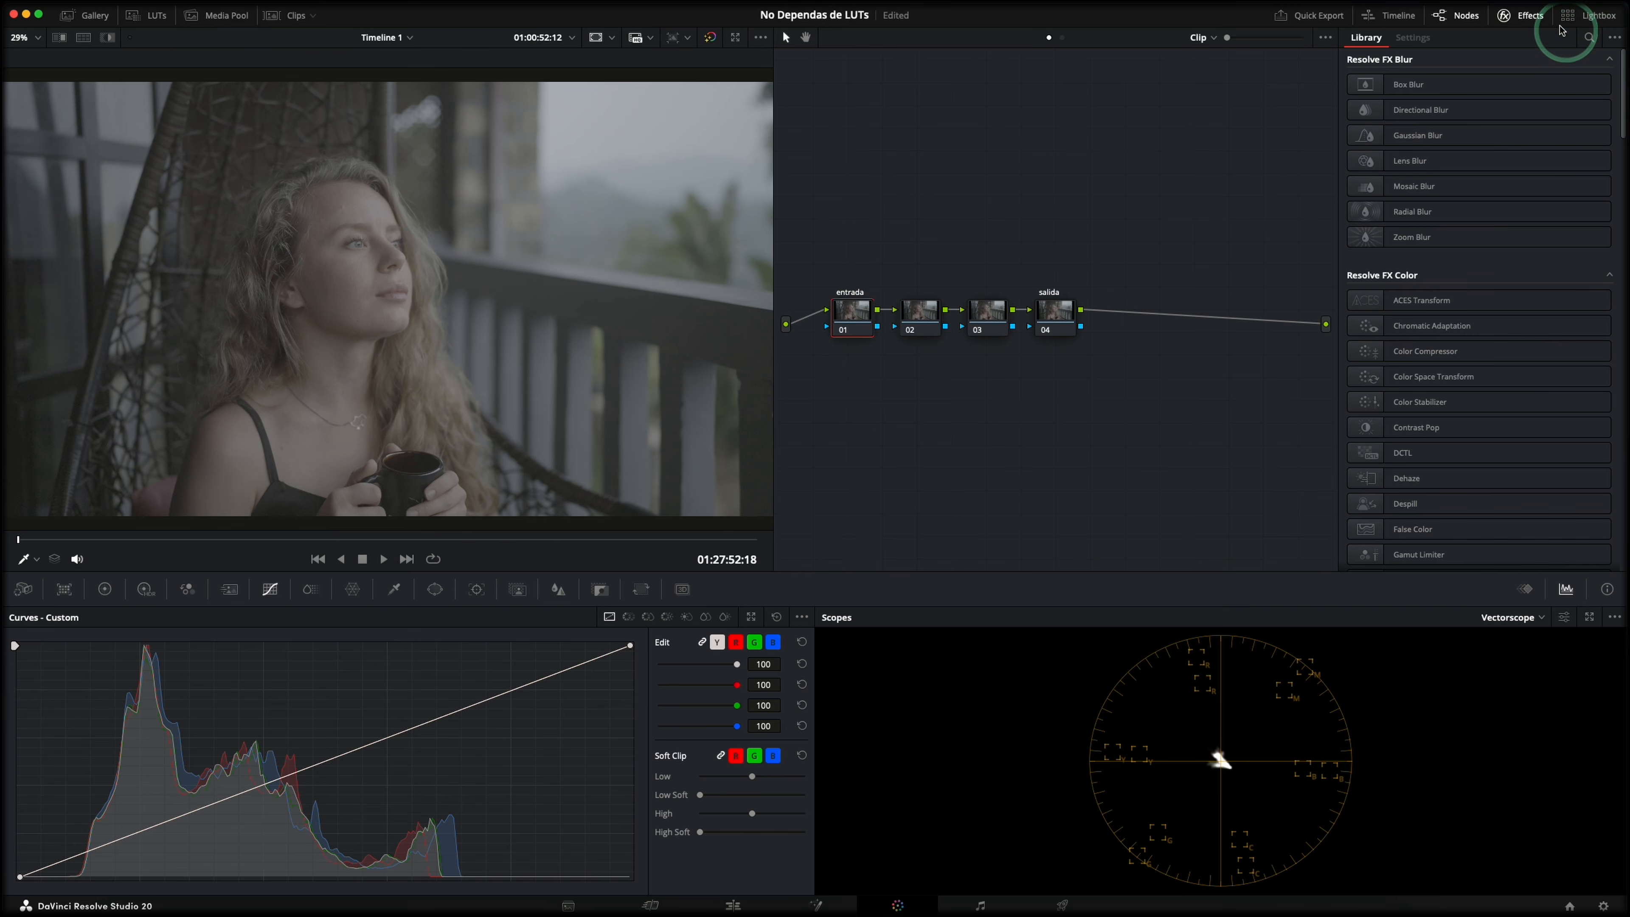
Find the Color Space Transform effect by searching "color spa" and apply it to both the salida and entrada nodes
left_click(1590, 39)
type("color spa")
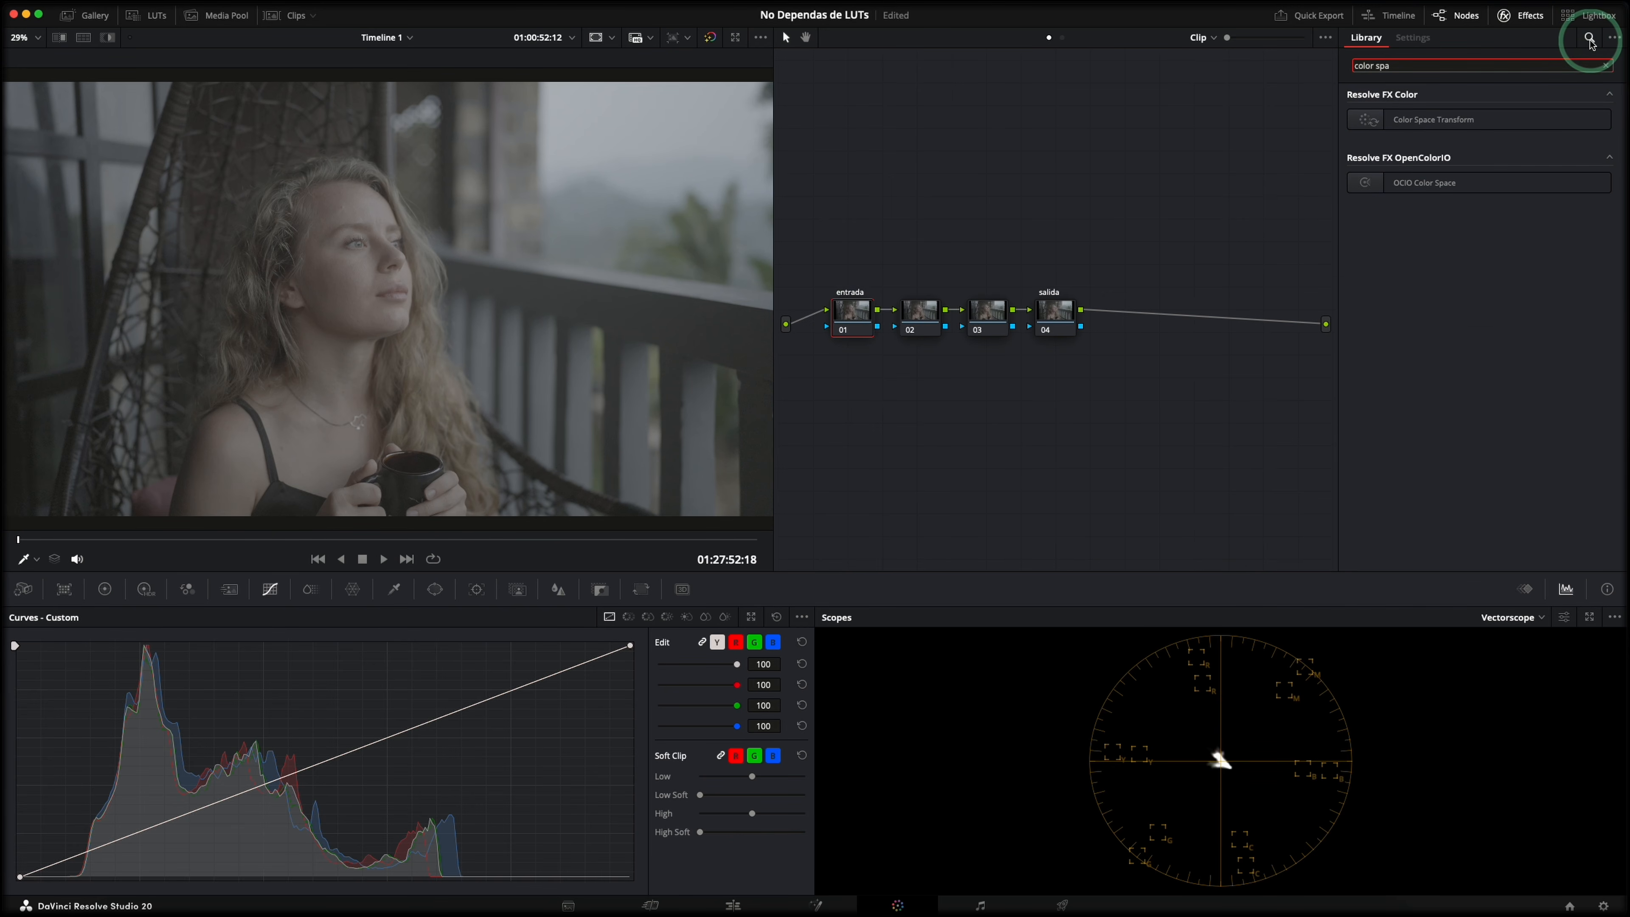
left_click_drag(1482, 119, 1083, 319)
left_click_drag(1435, 121, 863, 321)
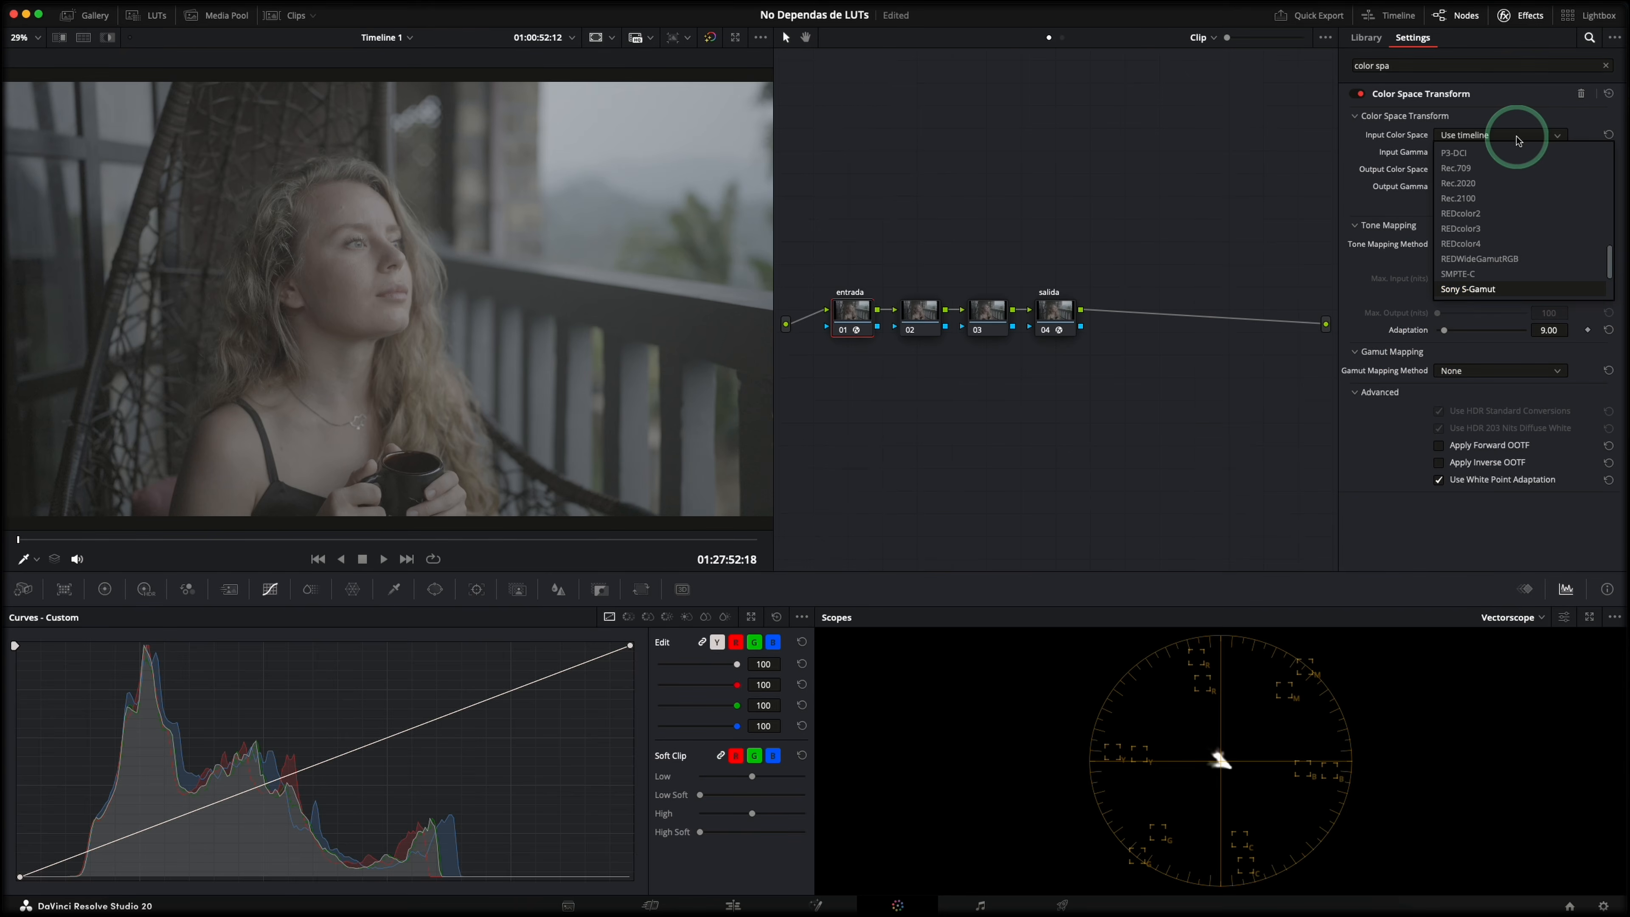
Set the entrada transform's input to Sony S-Gamut and Sony S-Log3, and its output to DaVinci Wide Gamut and DaVinci Intermediate
left_click(1510, 143)
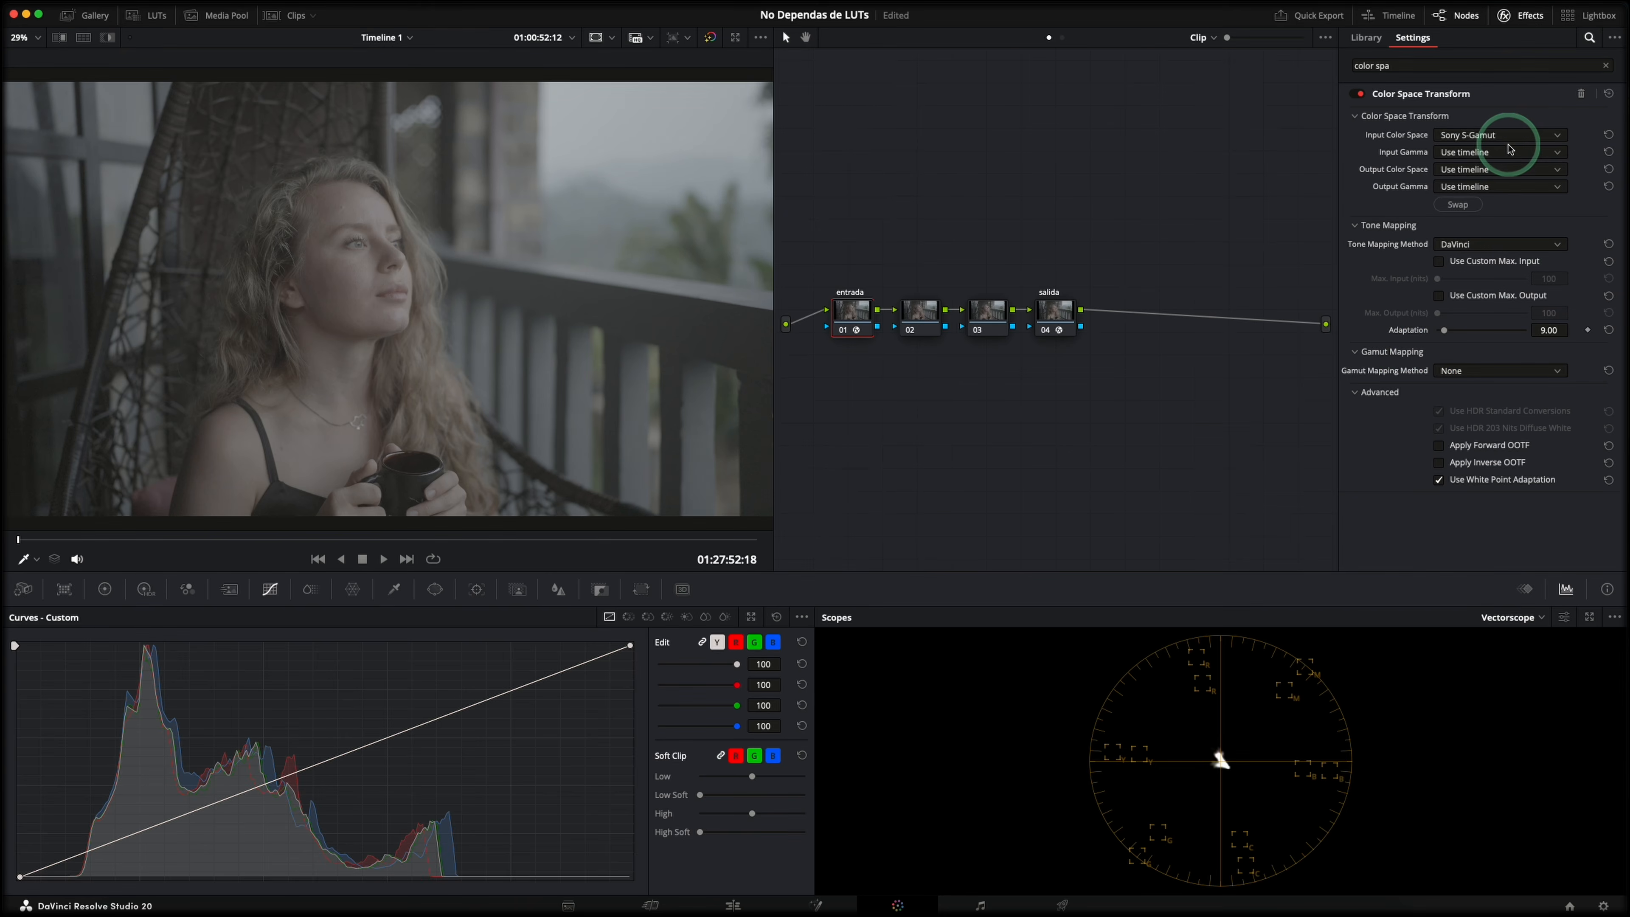
left_click(1506, 155)
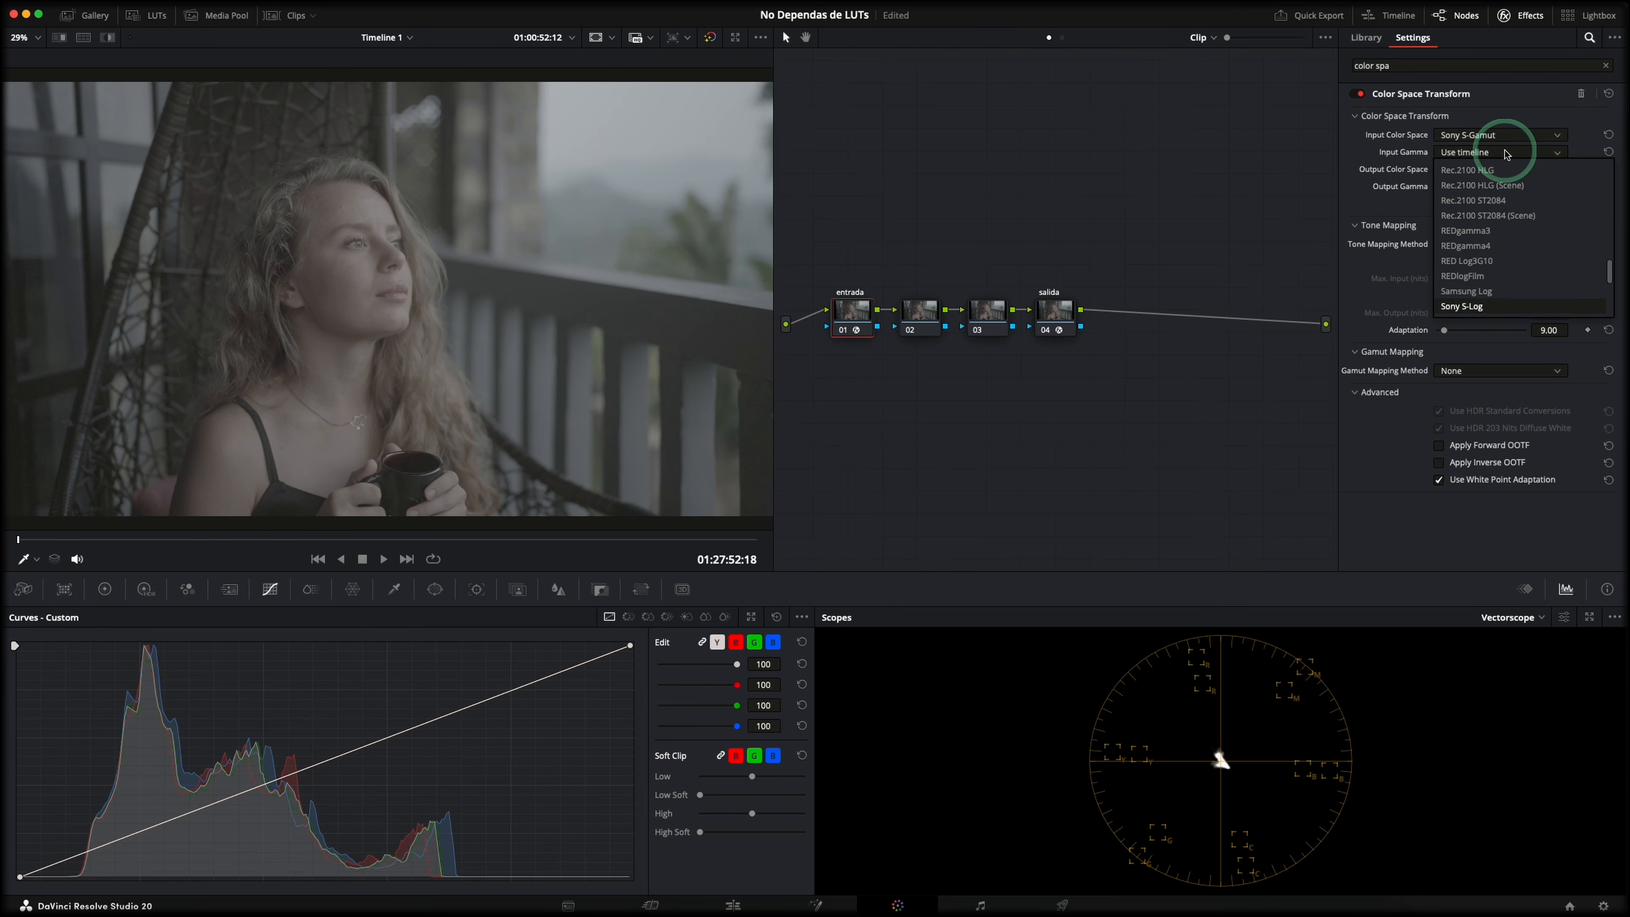
left_click(1499, 166)
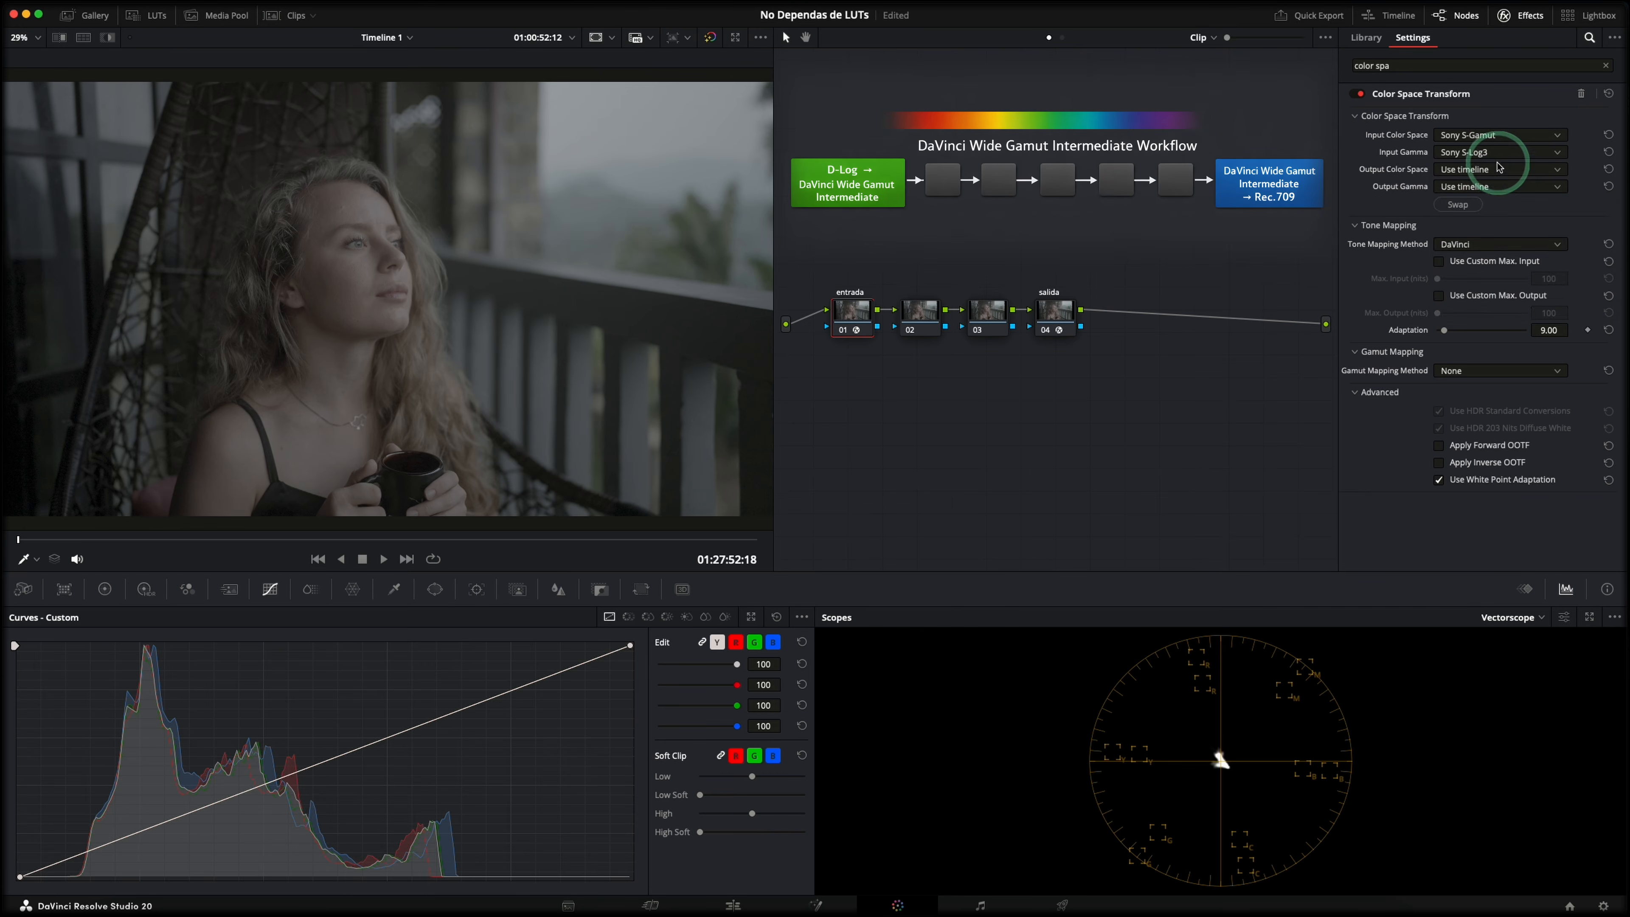
left_click(1487, 170)
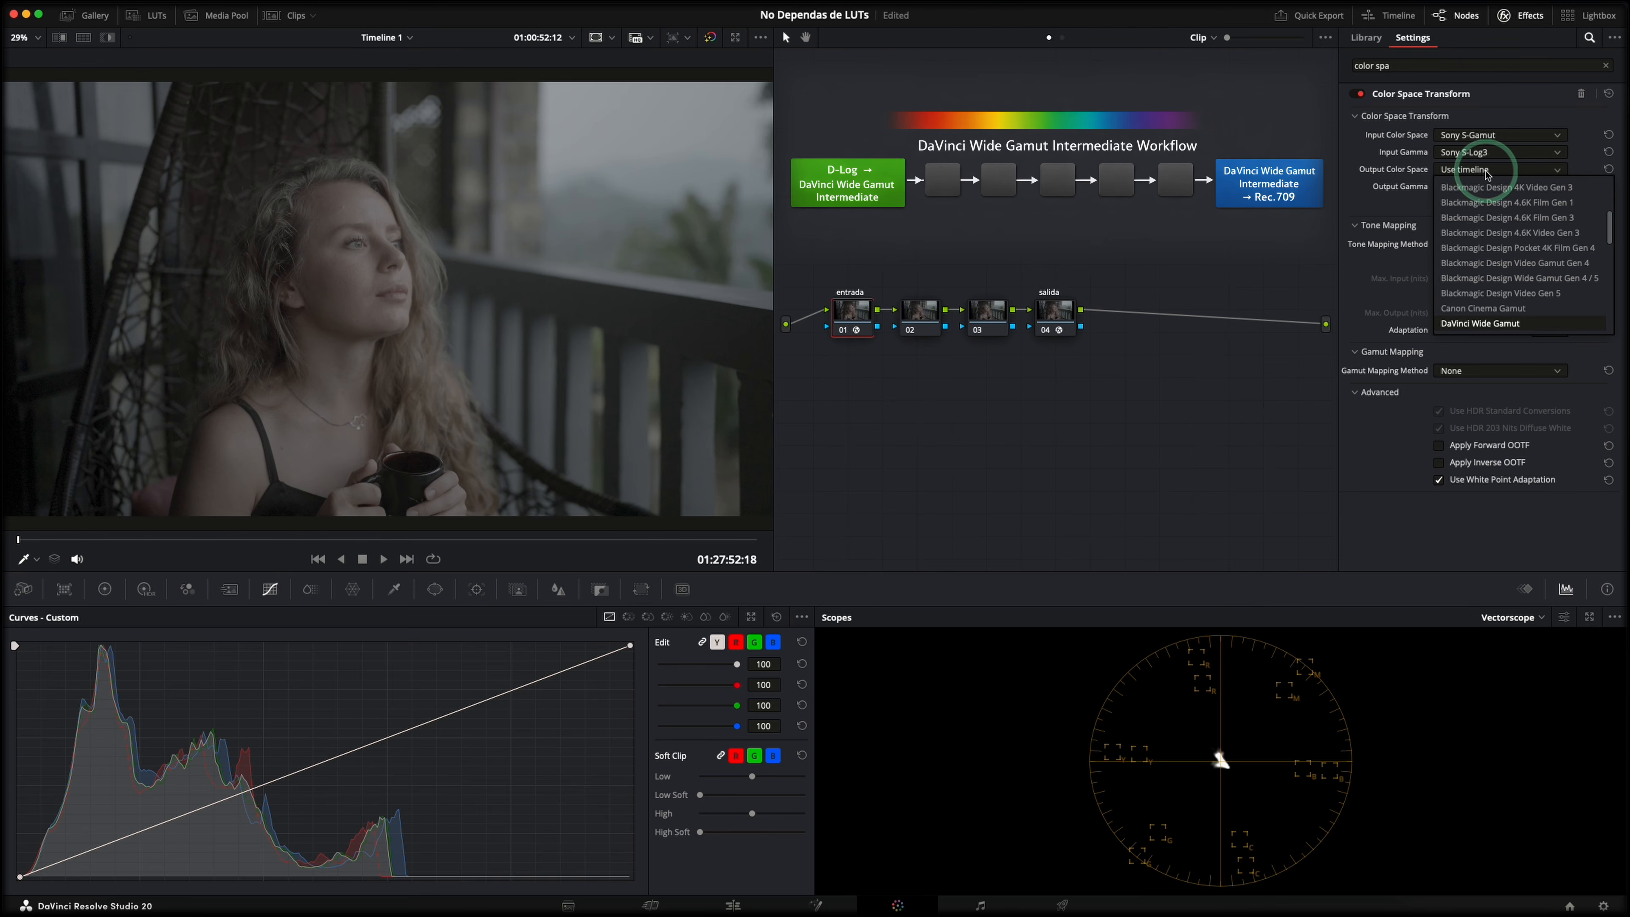
key("Return")
left_click(1476, 188)
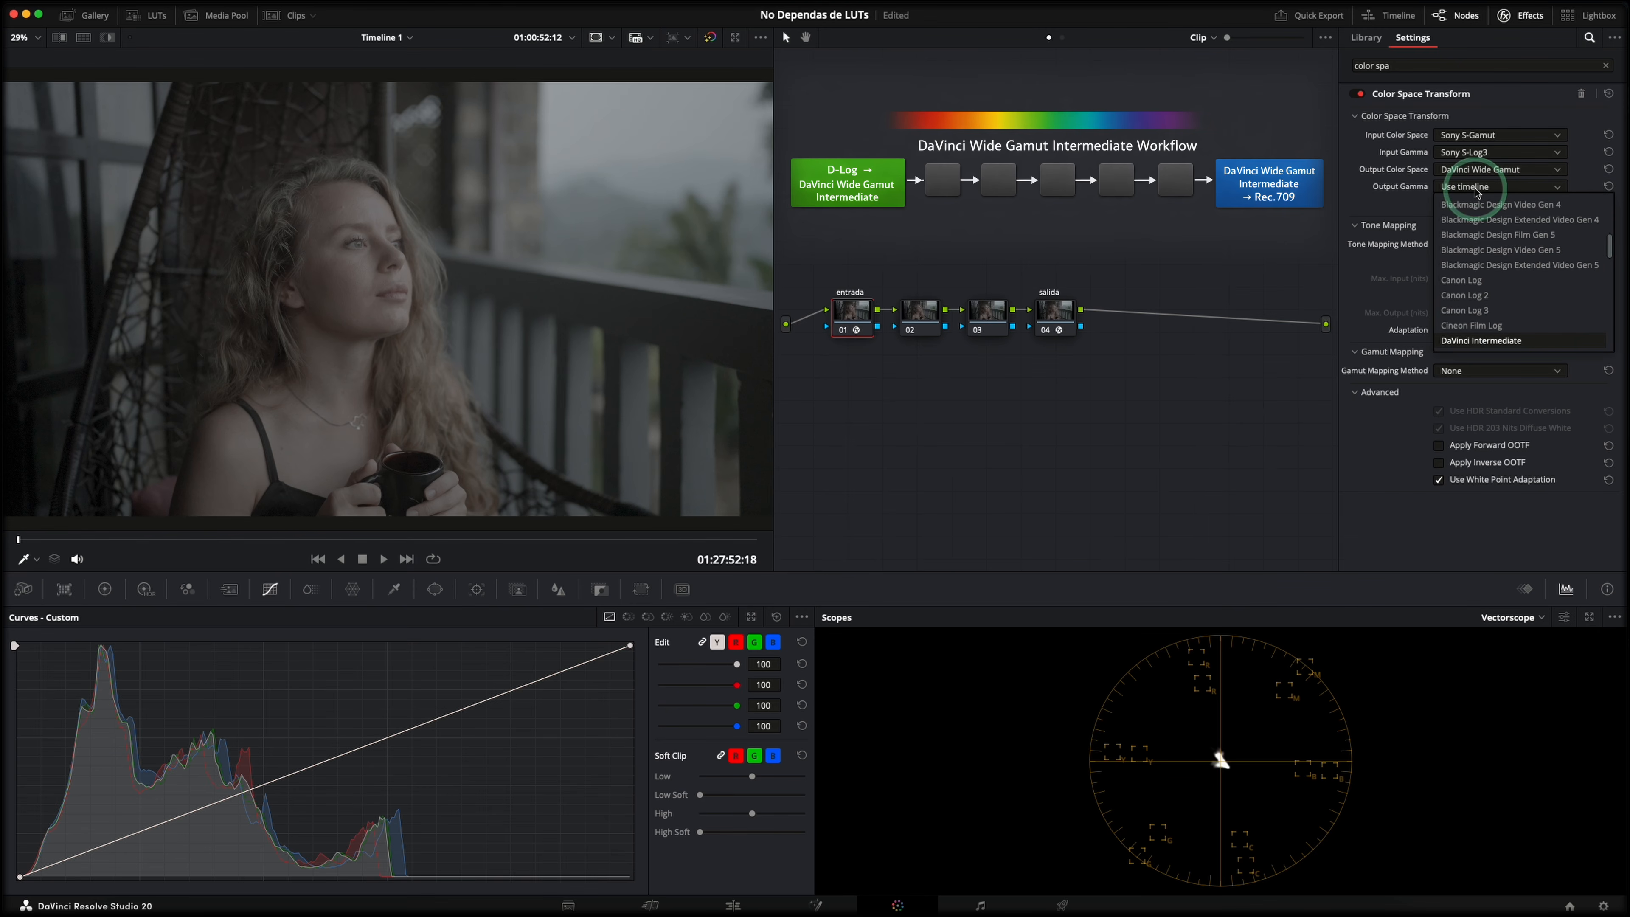
key("Return")
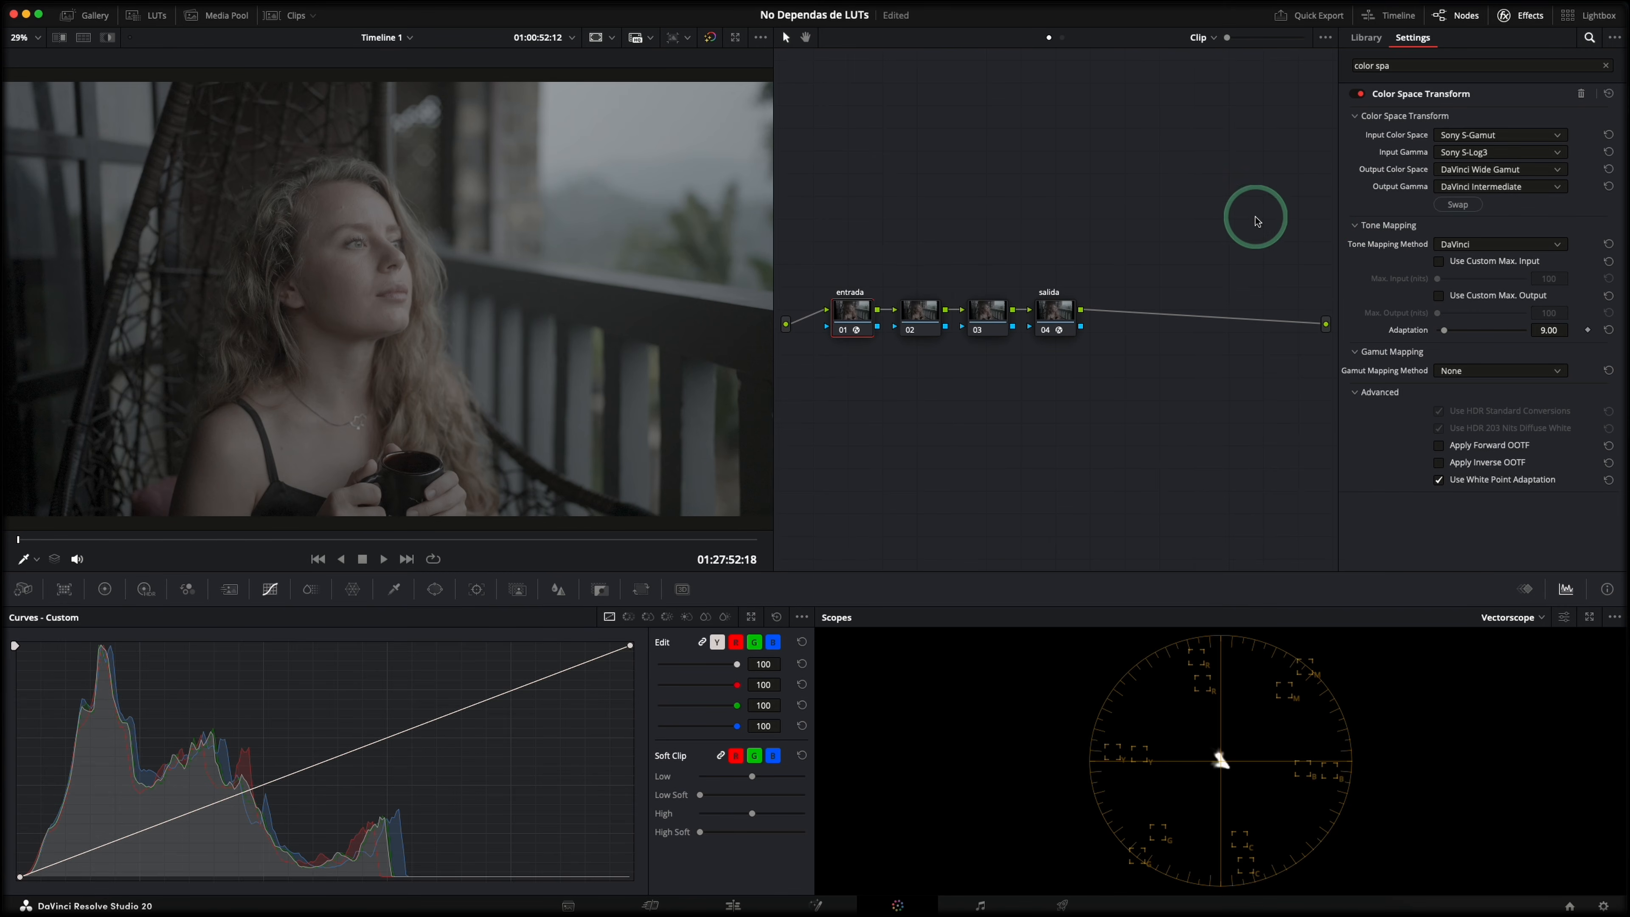
Set the salida node's transform input color space to DaVinci Wide Gamut and input gamma to DaVinci Intermediate
left_click(1067, 307)
left_click(1458, 136)
key("d")
key("Return")
left_click(1463, 156)
key("d")
key("Return")
Set the salida transform's output color space to Rec.709 and output gamma to Gamma 2.4
left_click(1462, 171)
key("r")
key("Return")
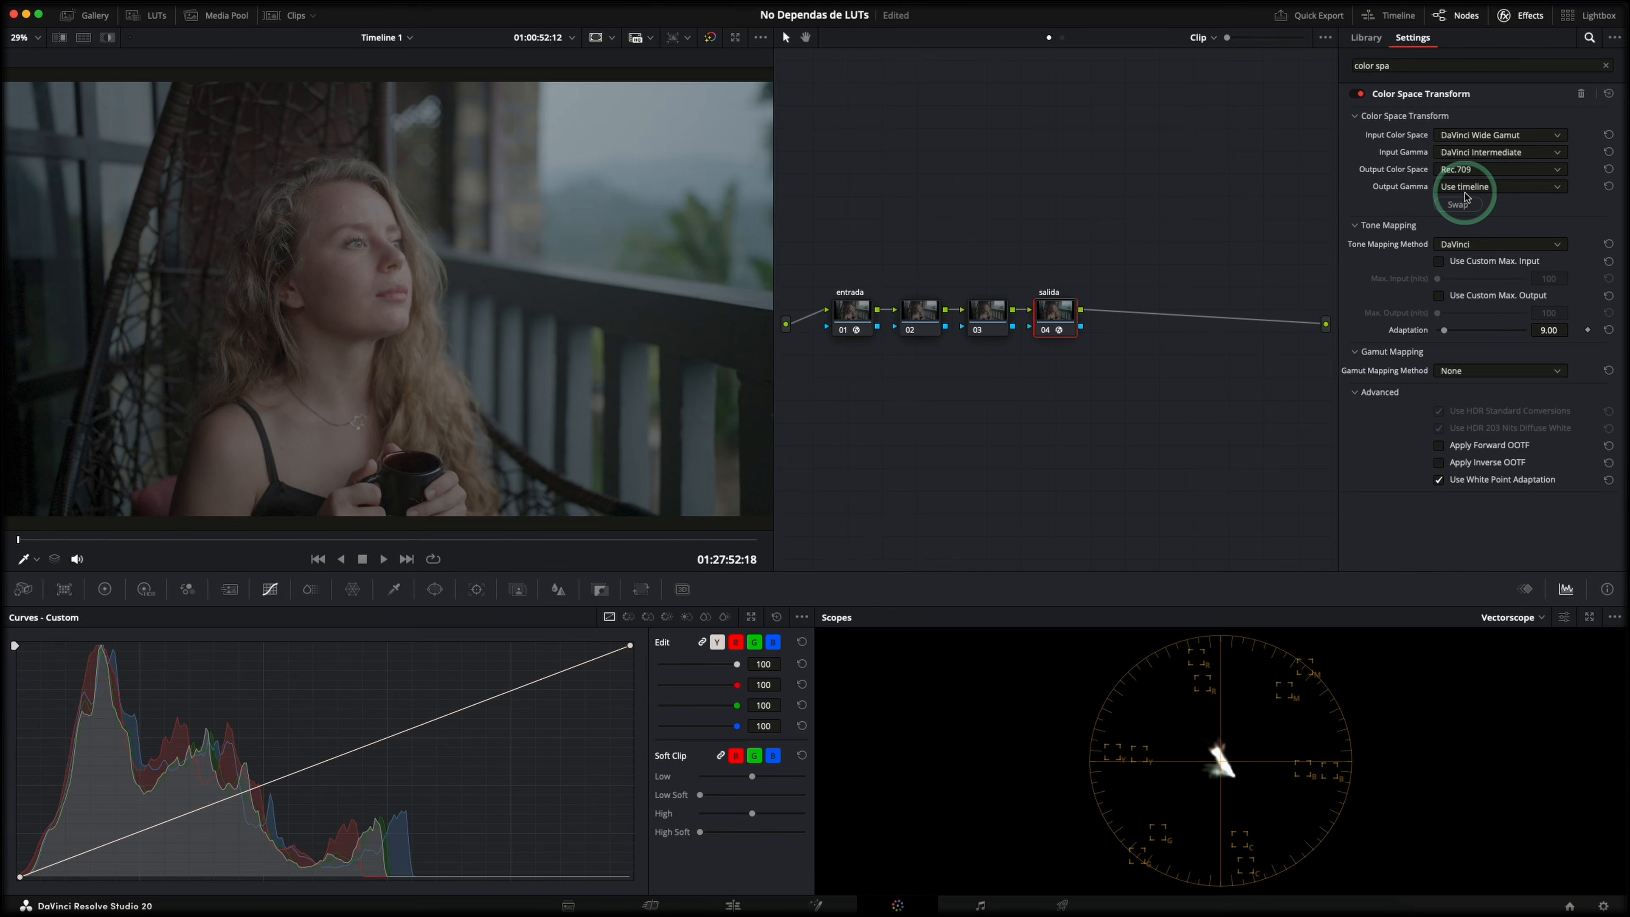
left_click(1466, 188)
key("g")
key("Down")
key("Return")
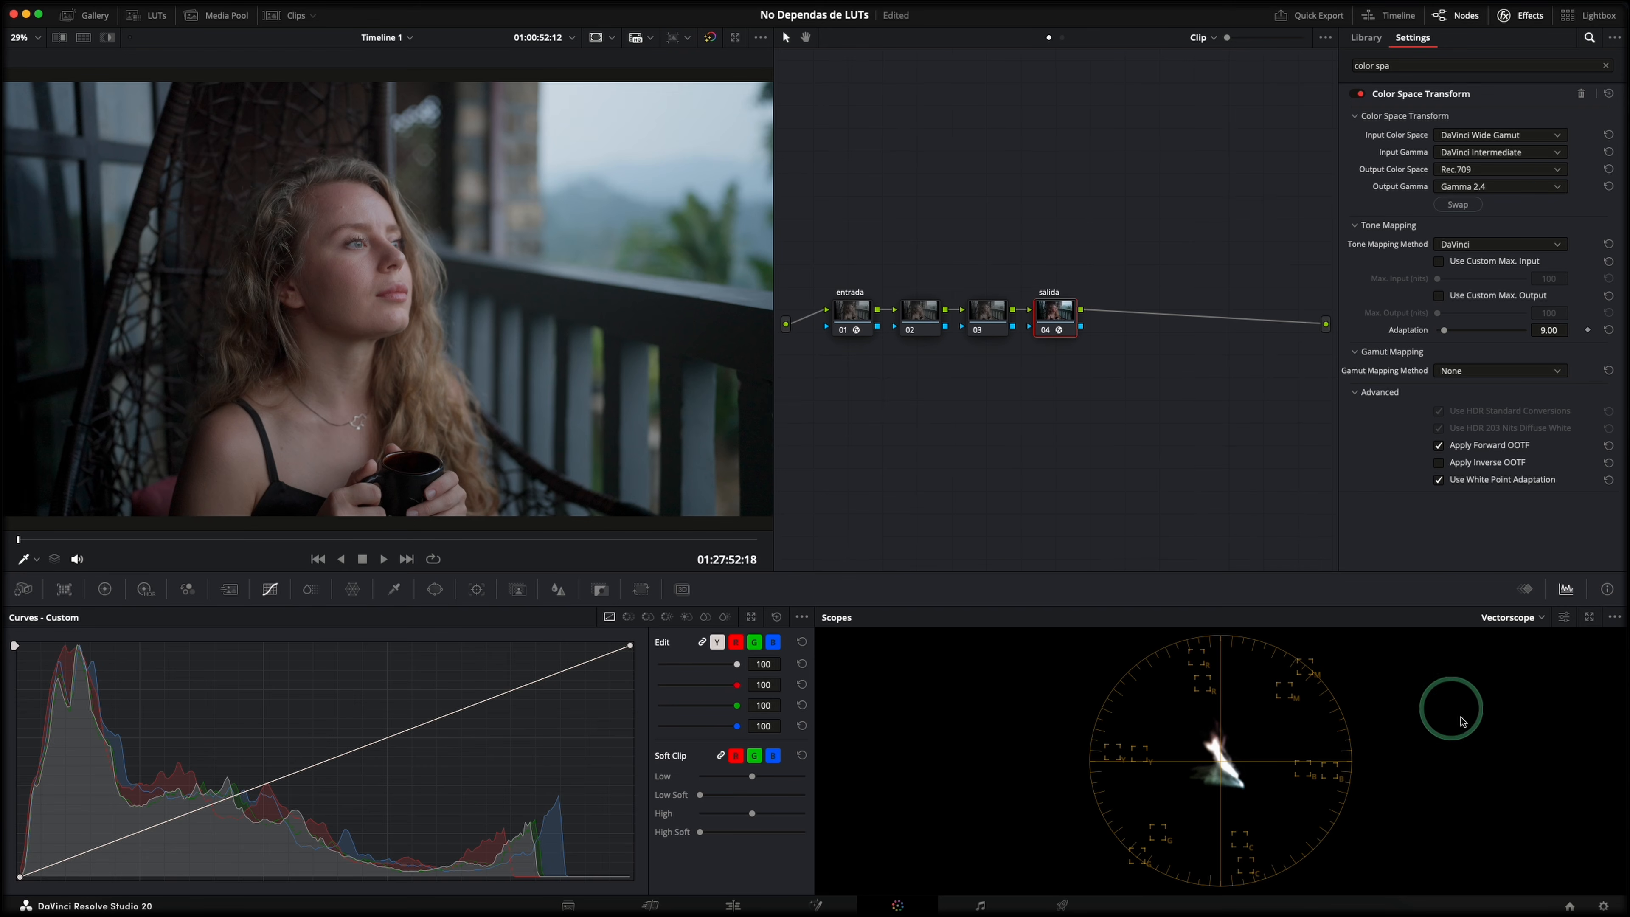
Review the output color space options in the project's color management settings and leave without saving
left_click(1602, 905)
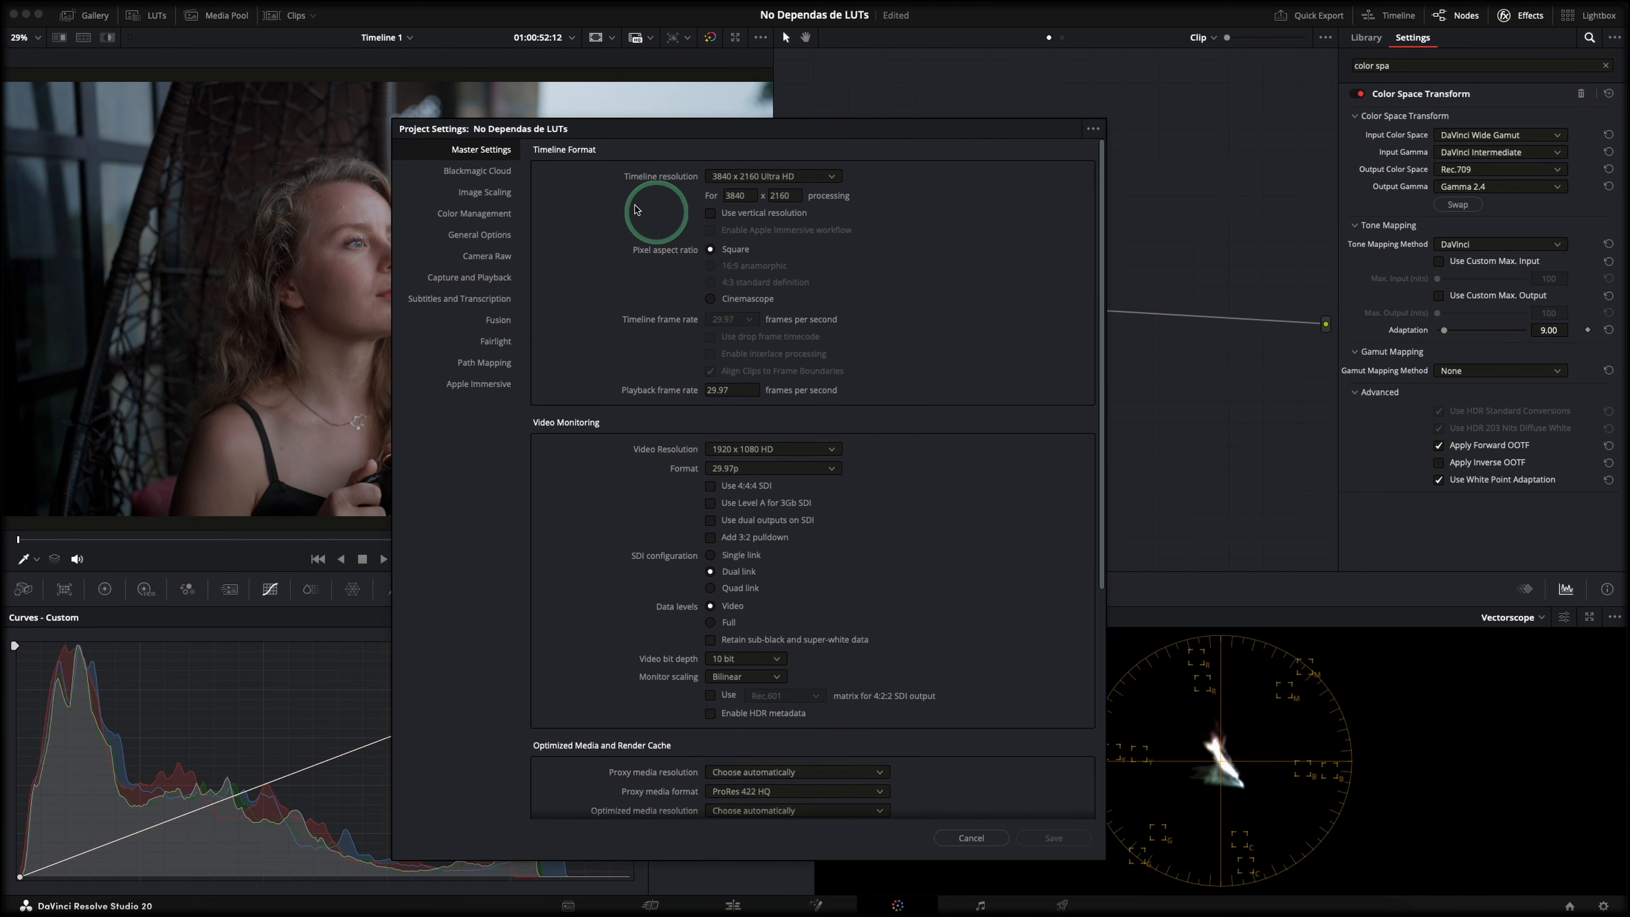
left_click(469, 218)
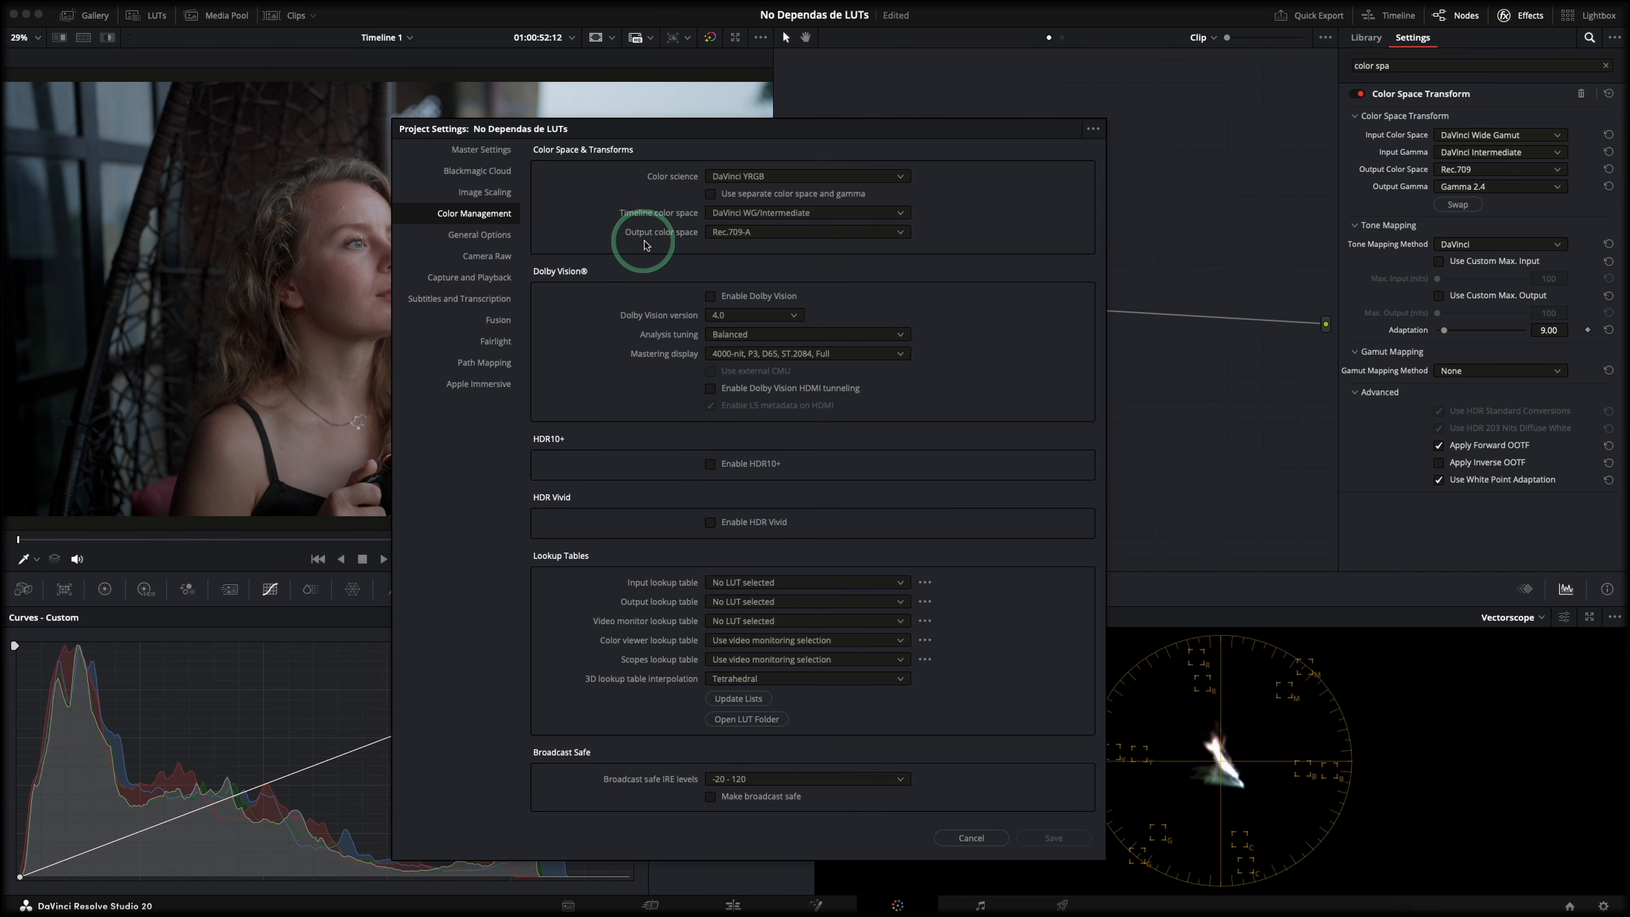
left_click(779, 236)
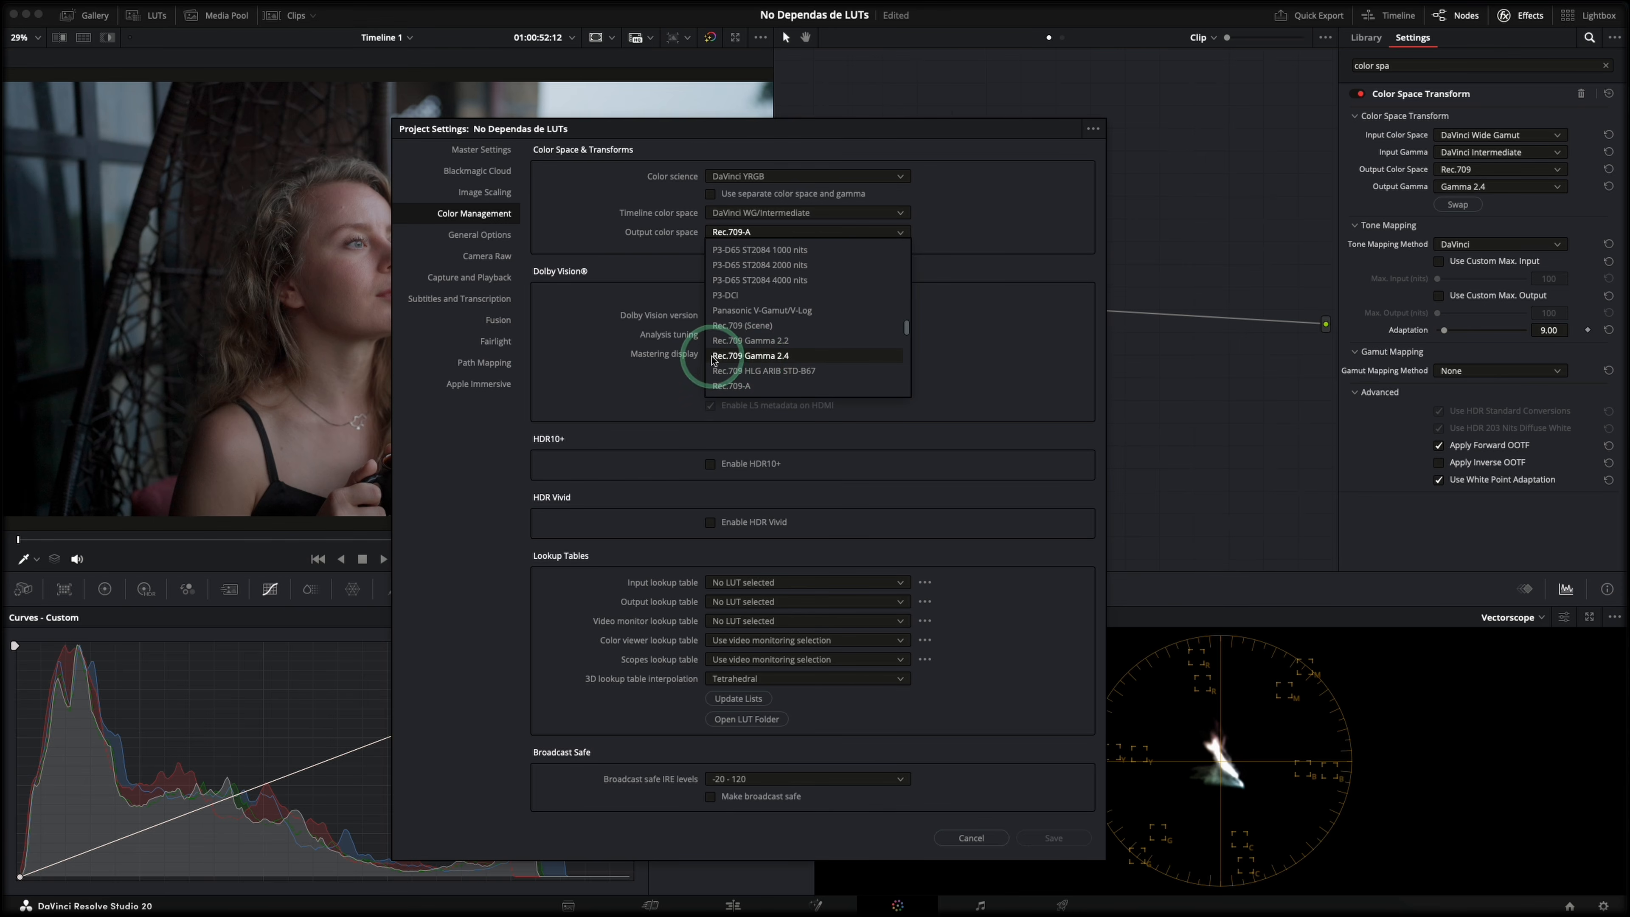
left_click(953, 357)
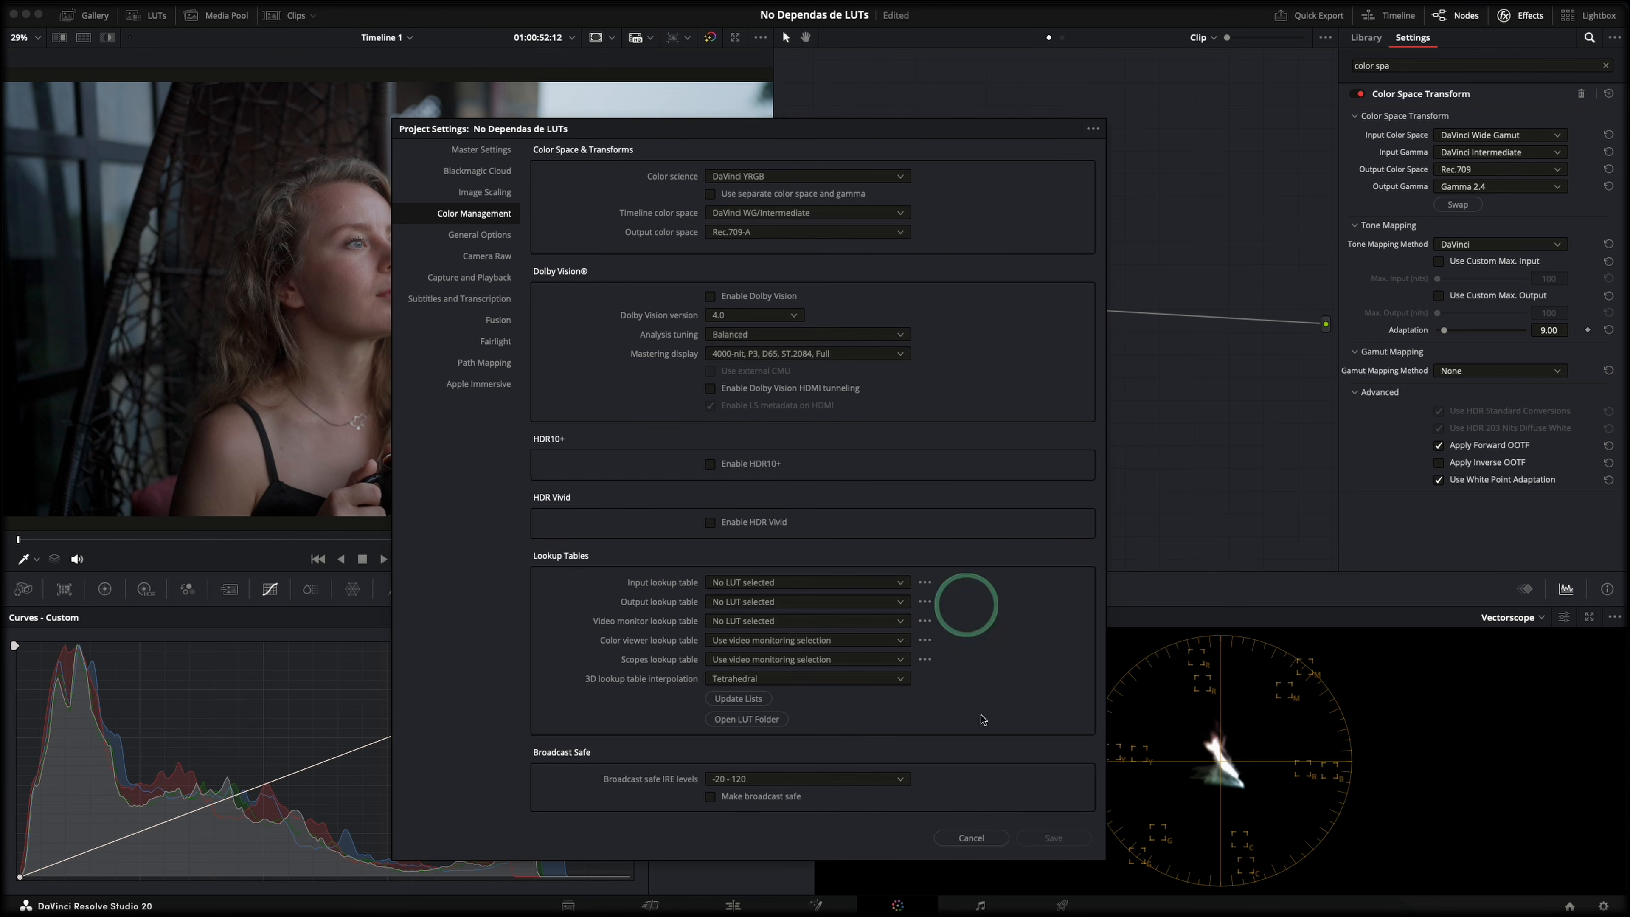
left_click(971, 837)
Label the second node "Exp"
left_click(921, 314)
right_click(921, 315)
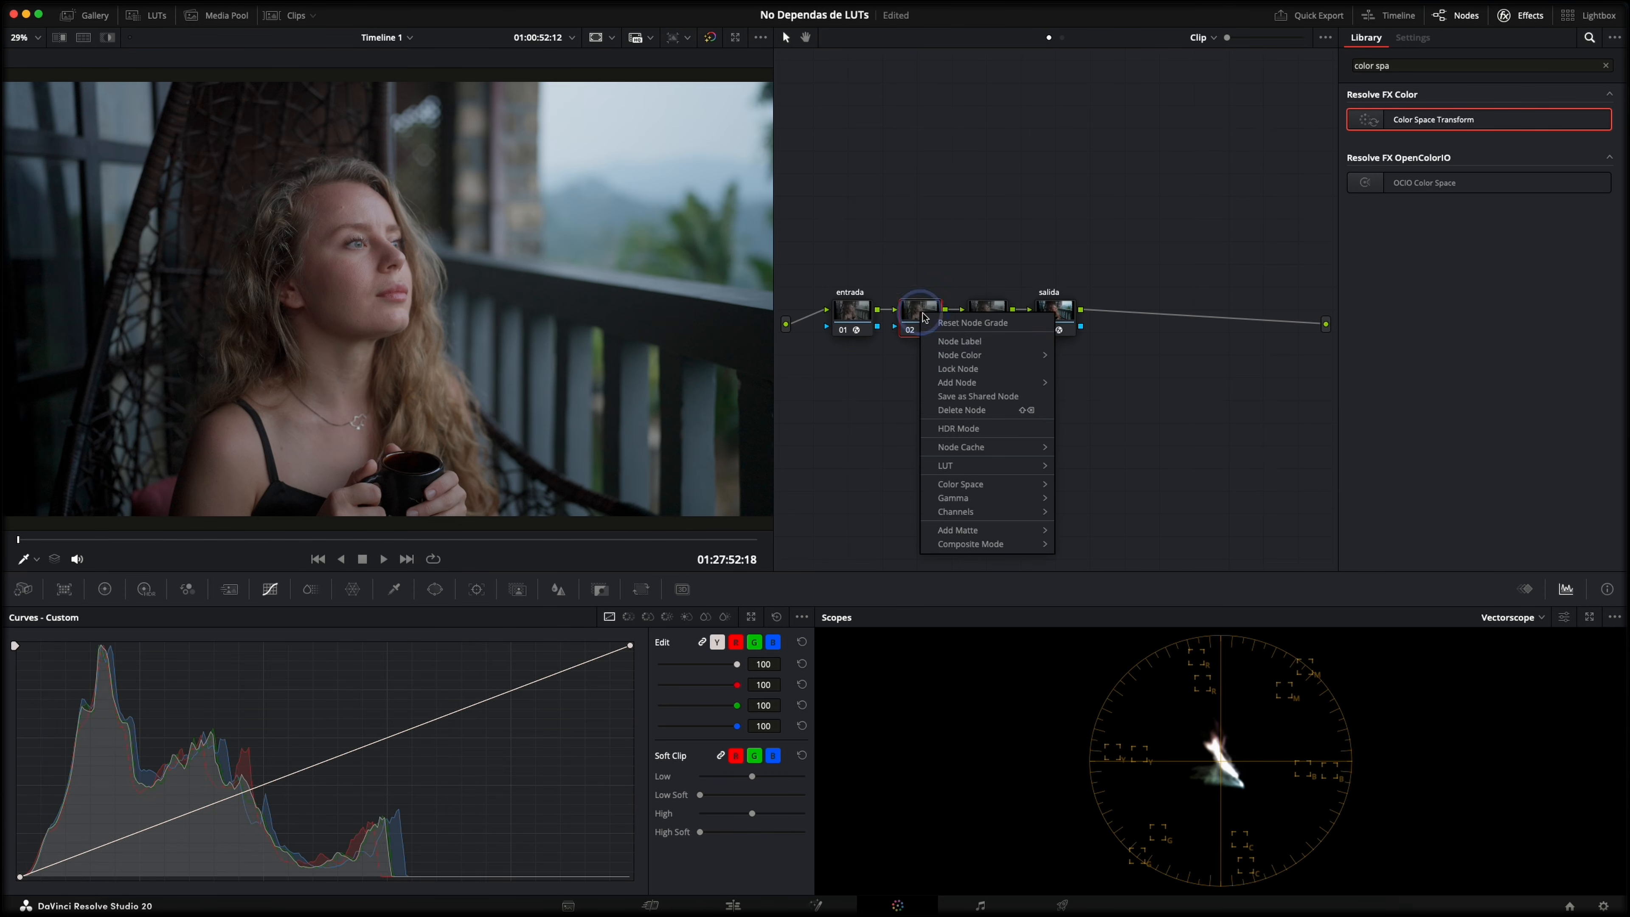
left_click(955, 345)
type("Exxp")
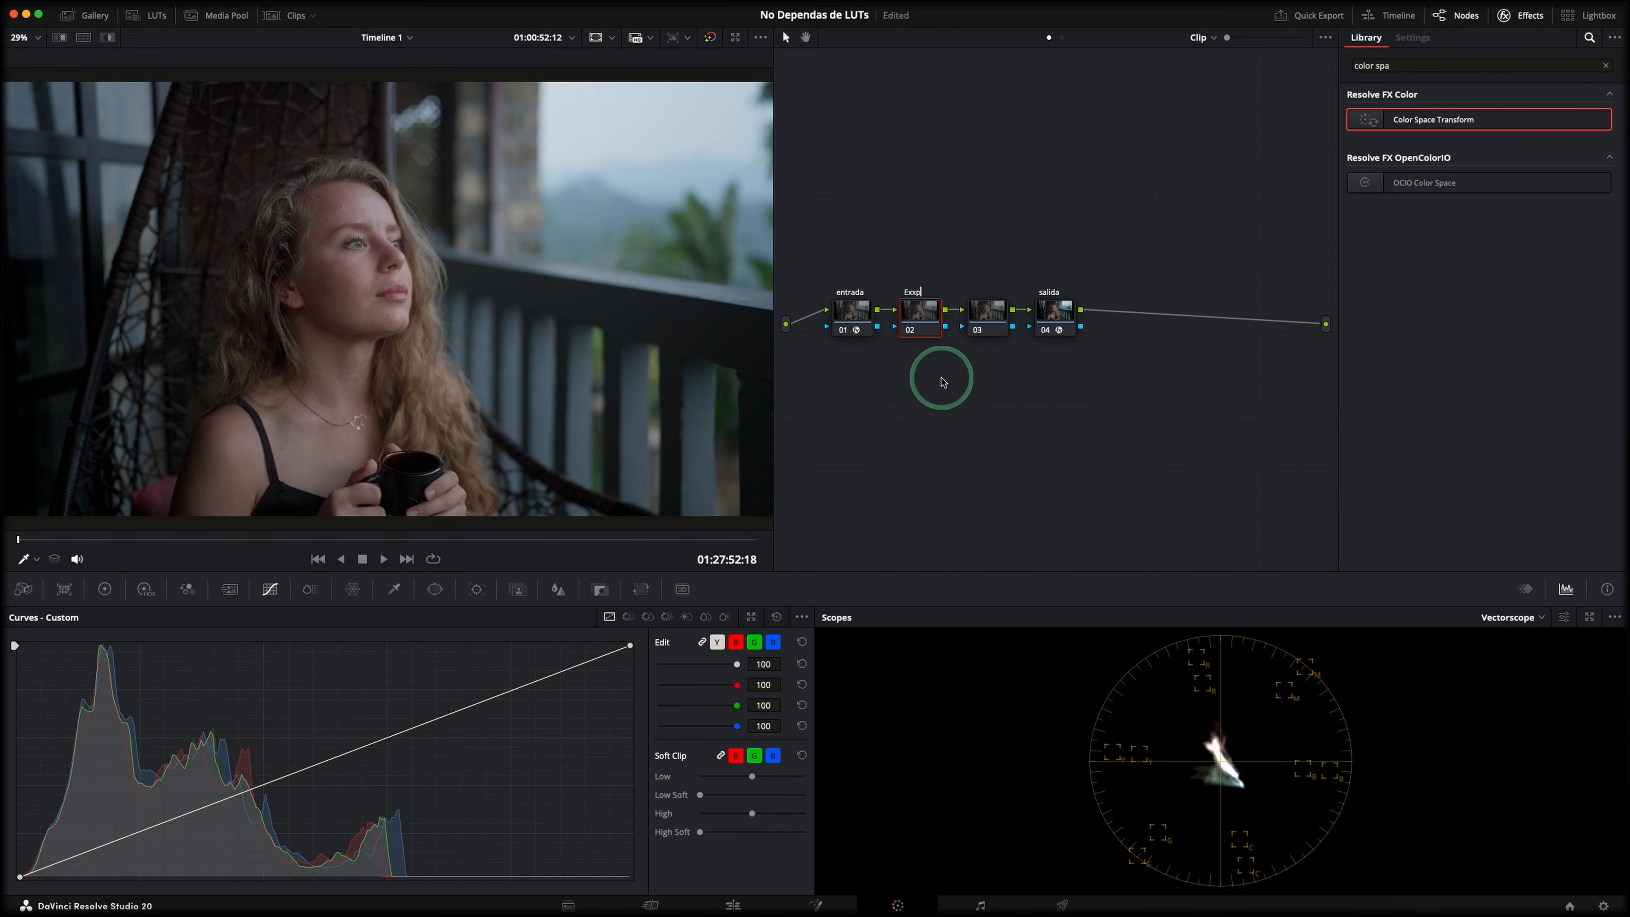
Switch the scope to the Waveform display, toggling its Colorize option and leaving it off
left_click(1542, 618)
left_click(1518, 651)
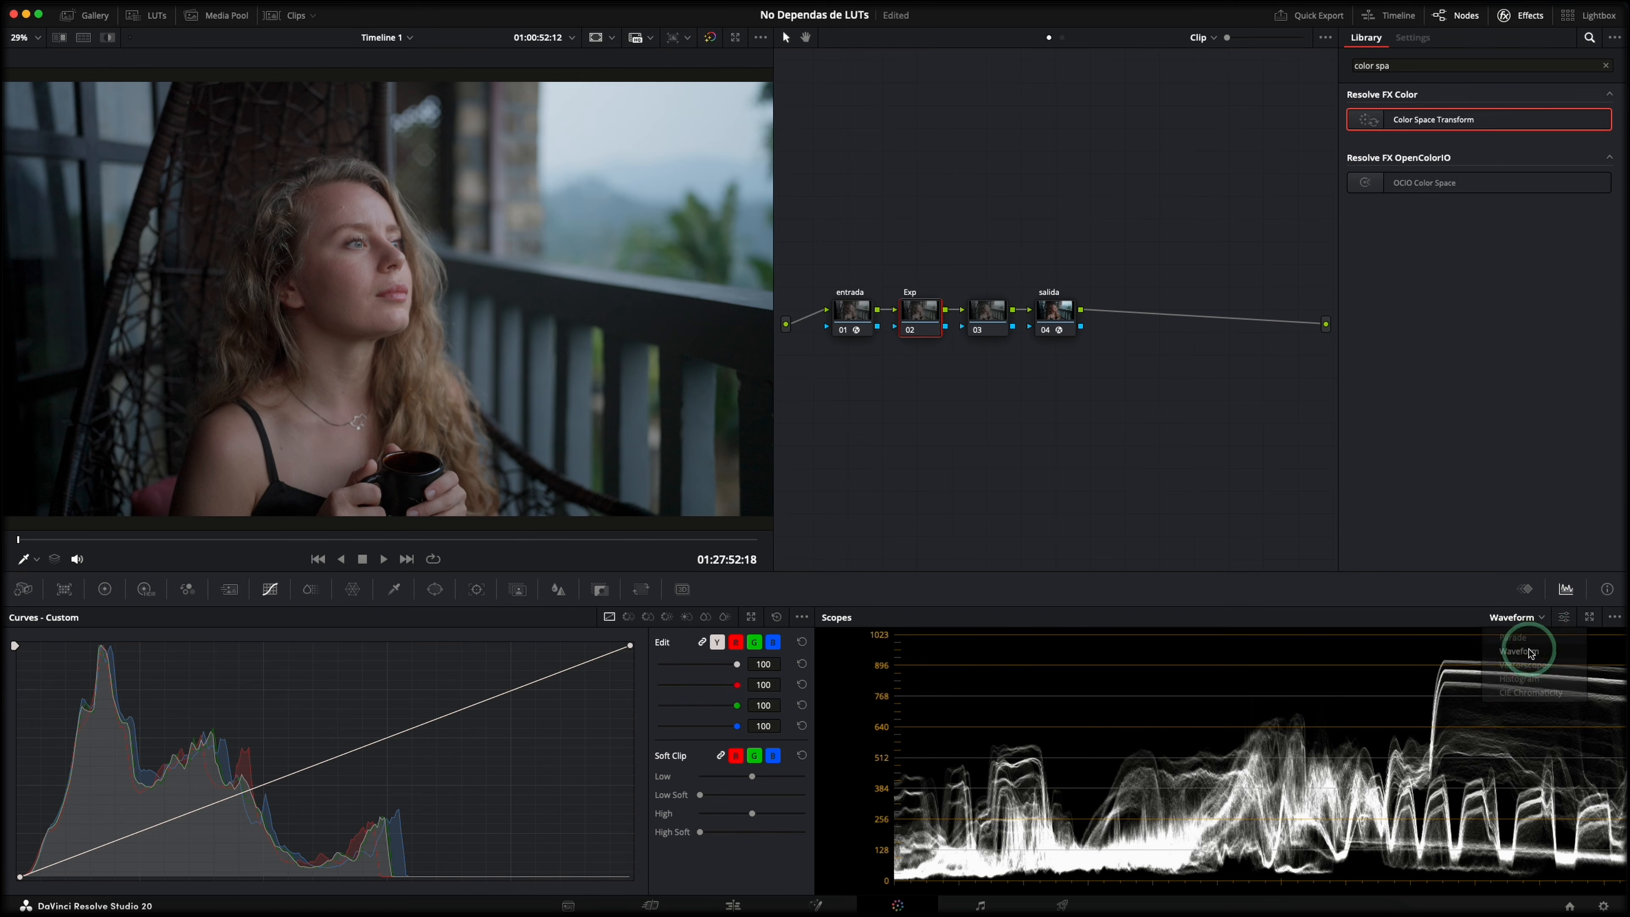
left_click(1565, 618)
left_click(1486, 401)
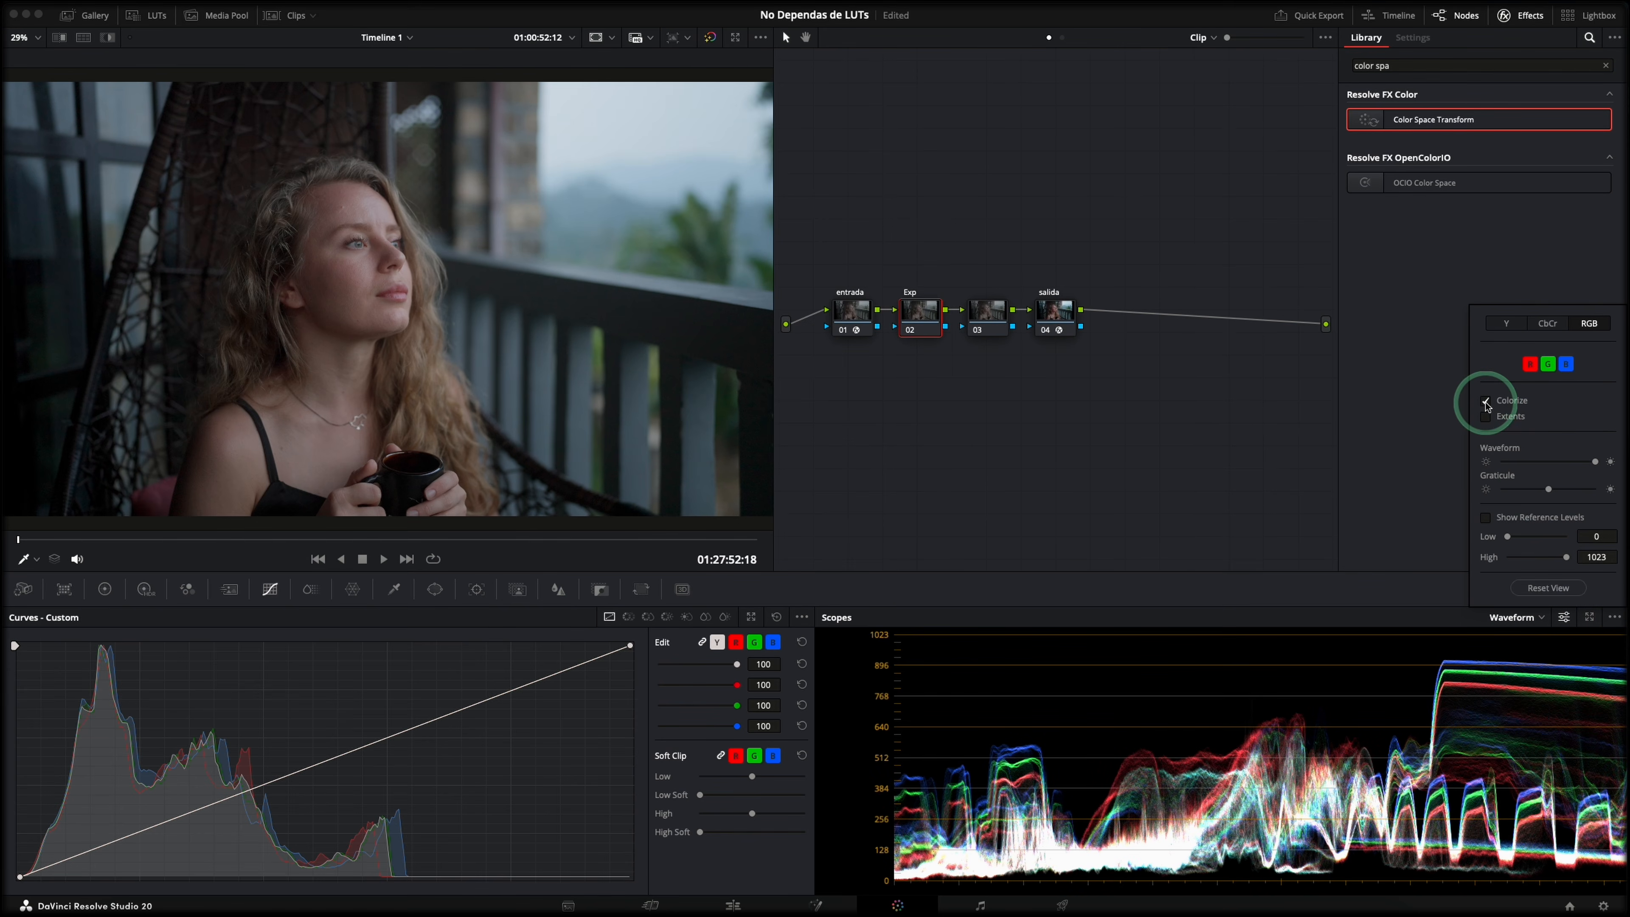
left_click(1418, 562)
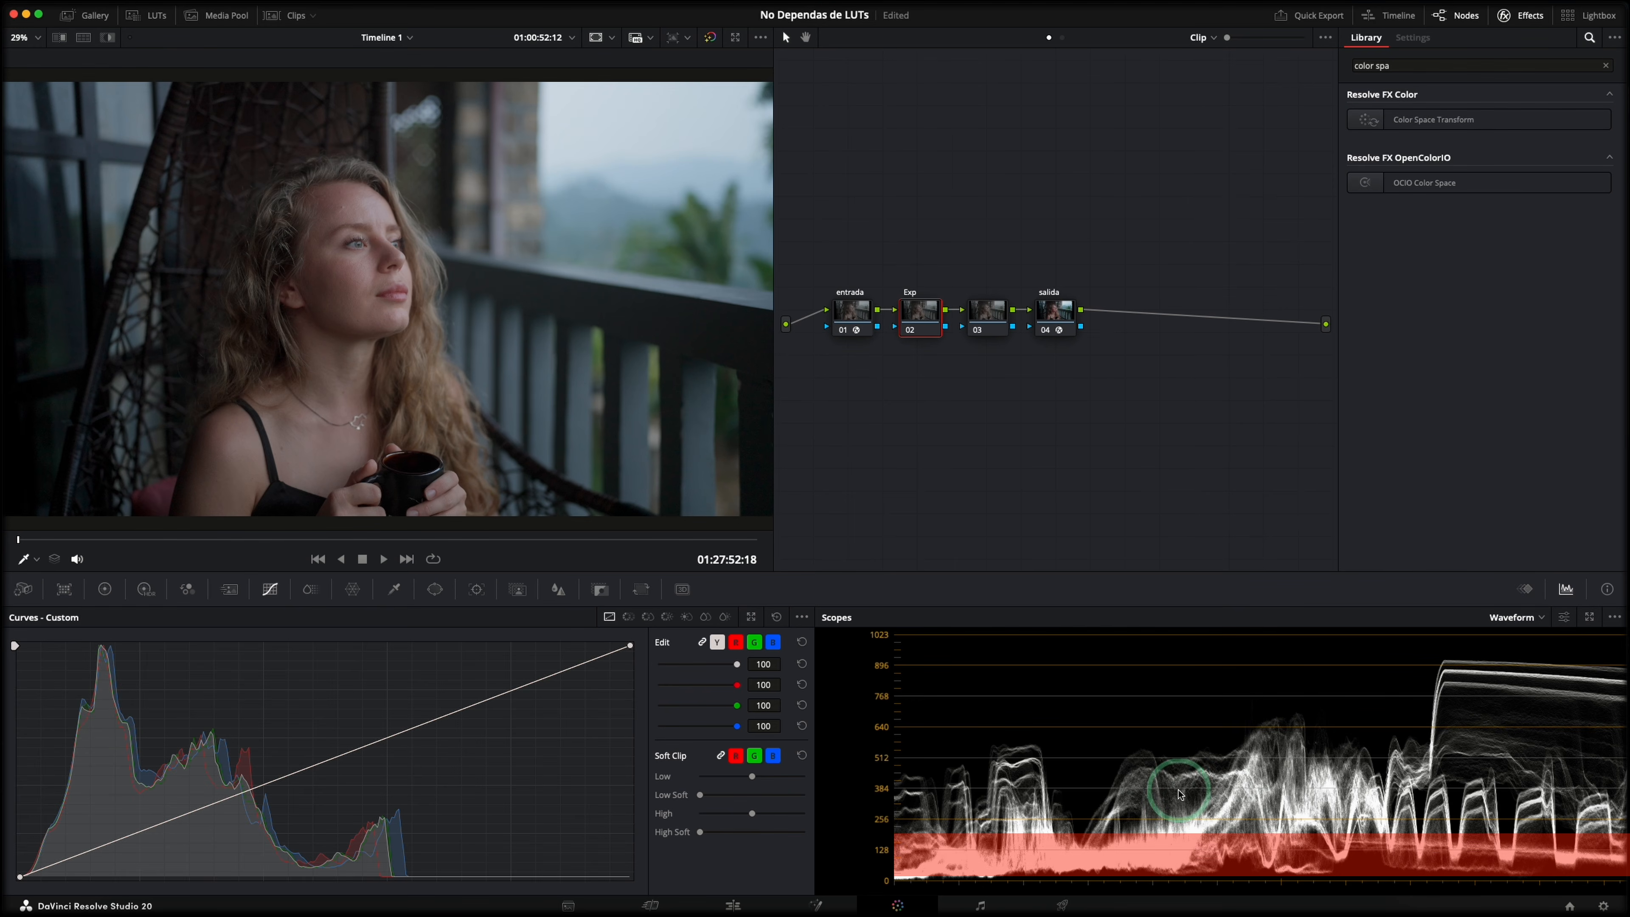
On the Exp node, set the HDR Shadow exposure to 0.48 and the Highlight exposure to -0.37
left_click(145, 590)
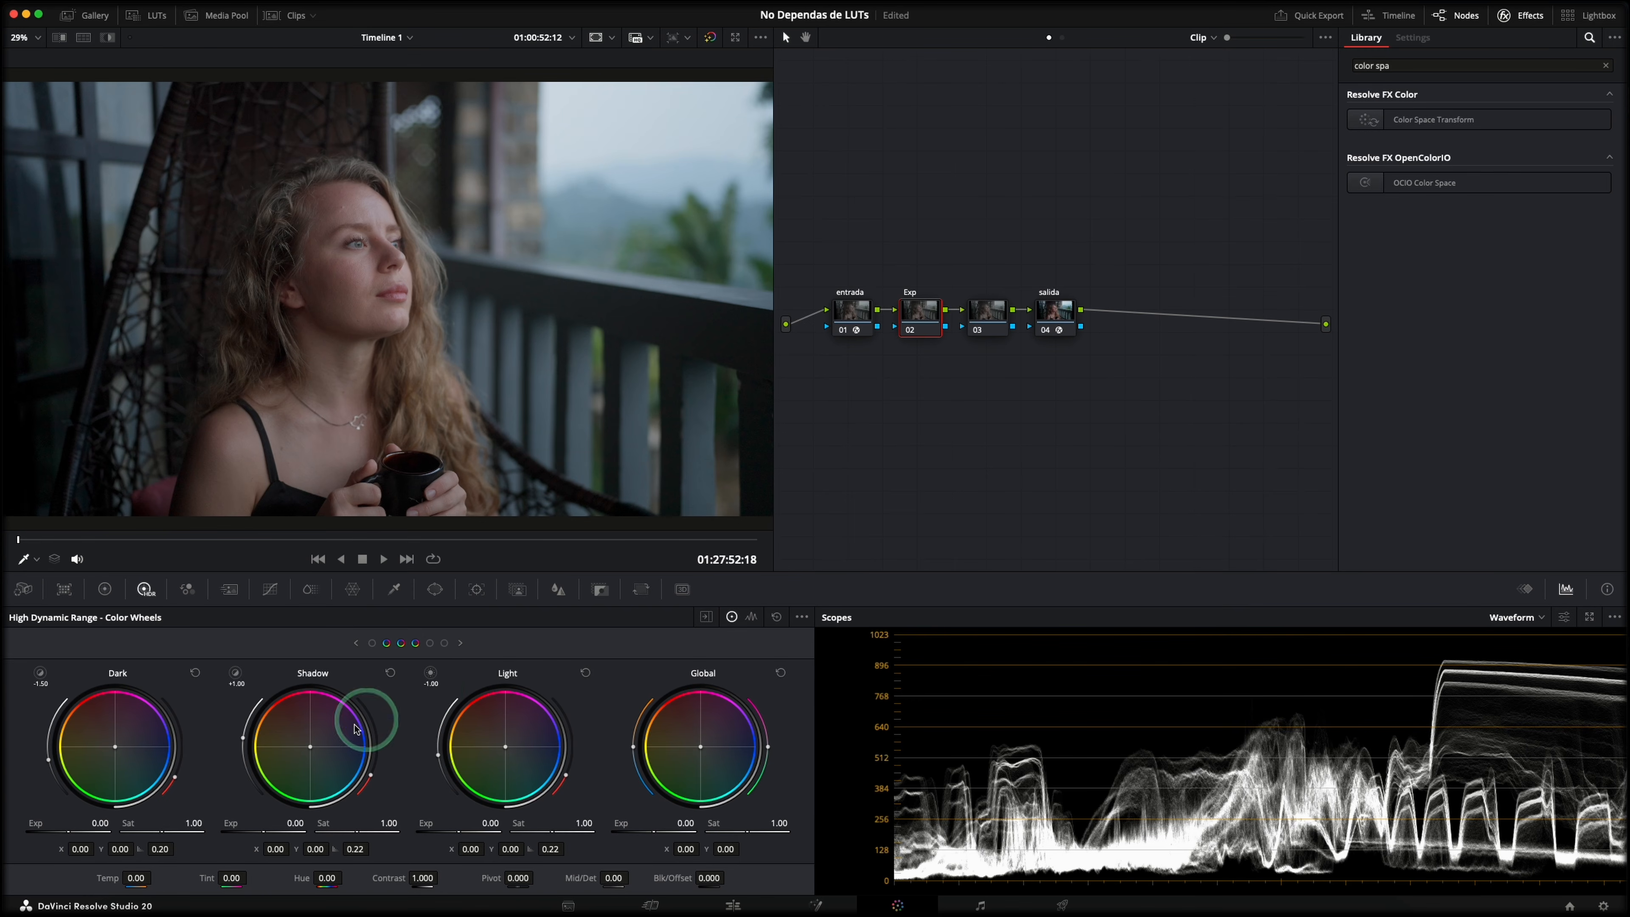
left_click_drag(264, 836, 402, 829)
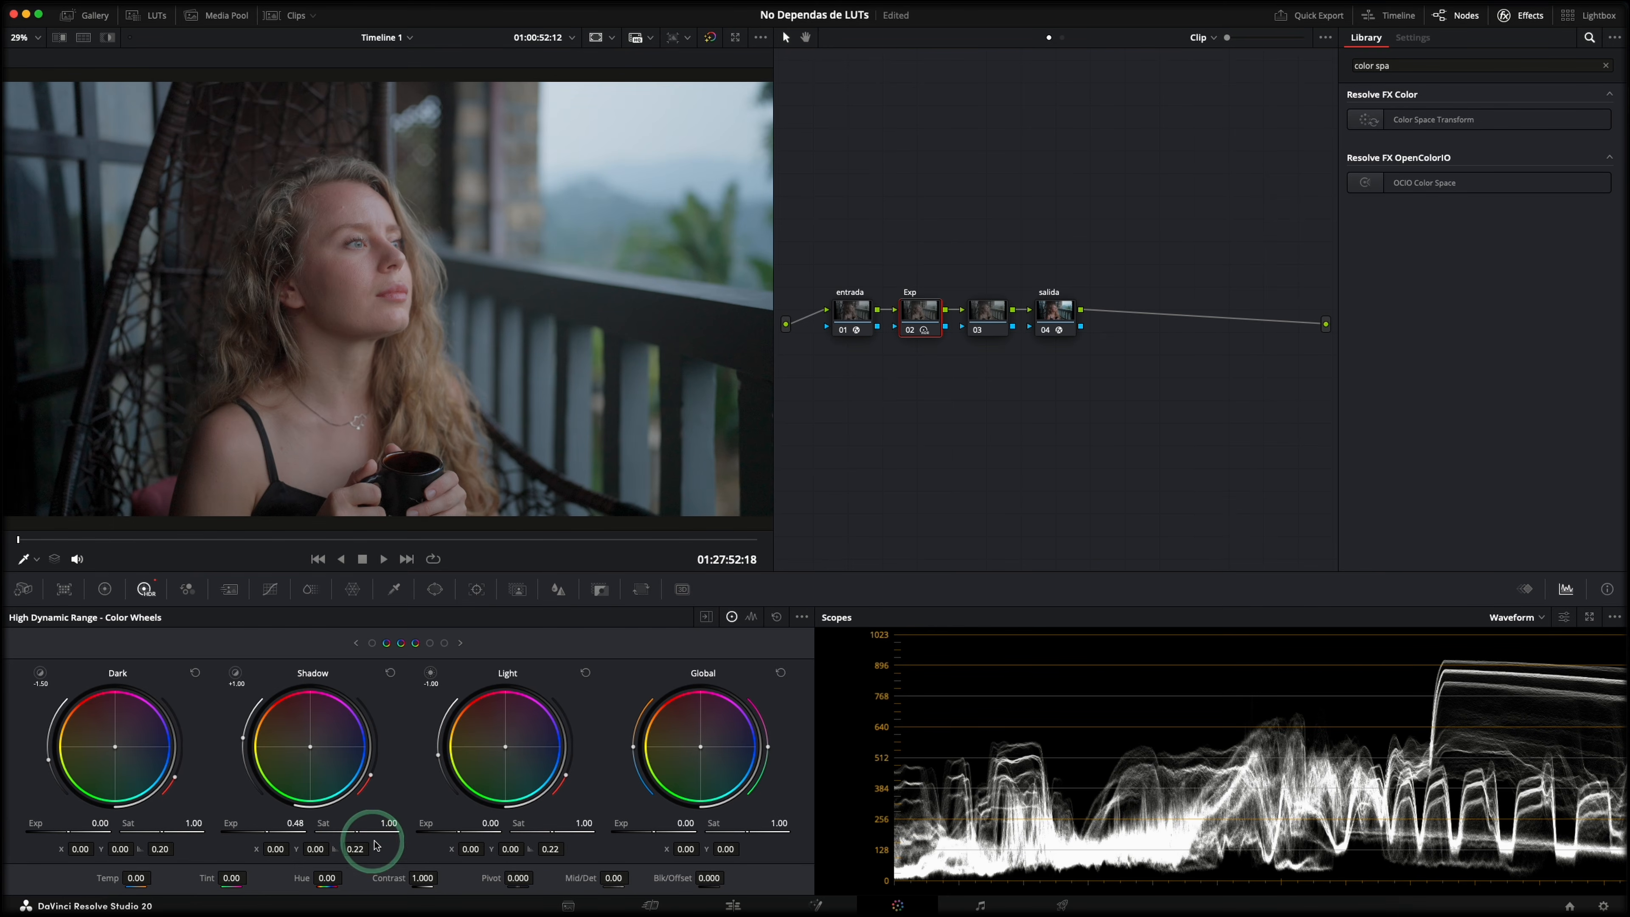
left_click(460, 645)
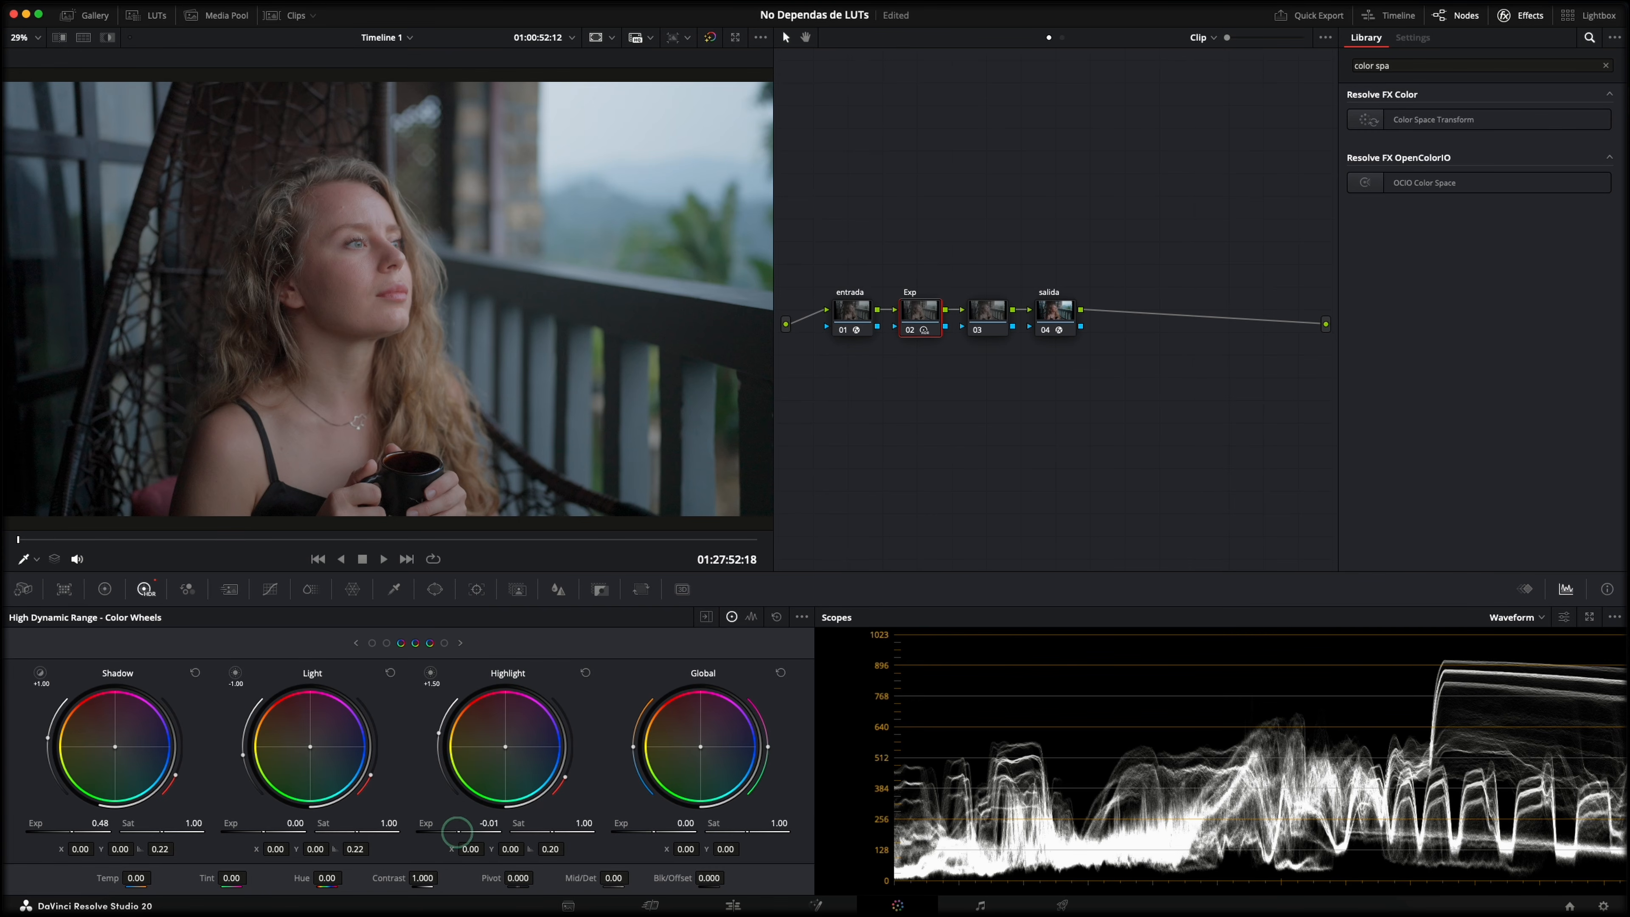
left_click_drag(458, 832, 354, 820)
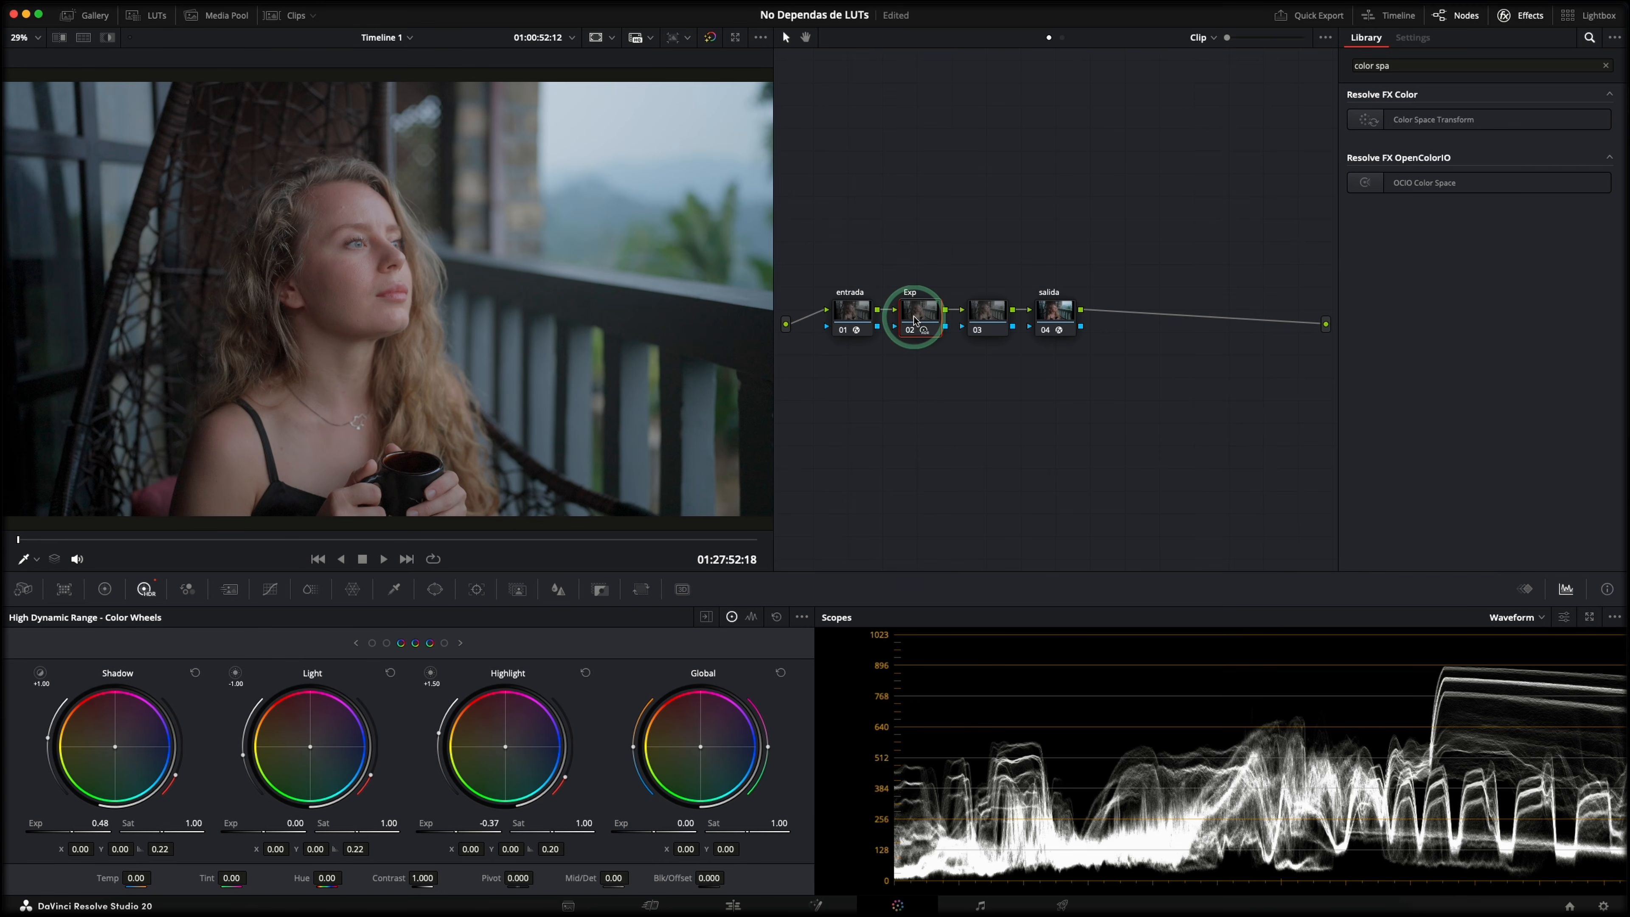
Add a parallel node to Exp, place it below and label it "Contr"
key("alt+p")
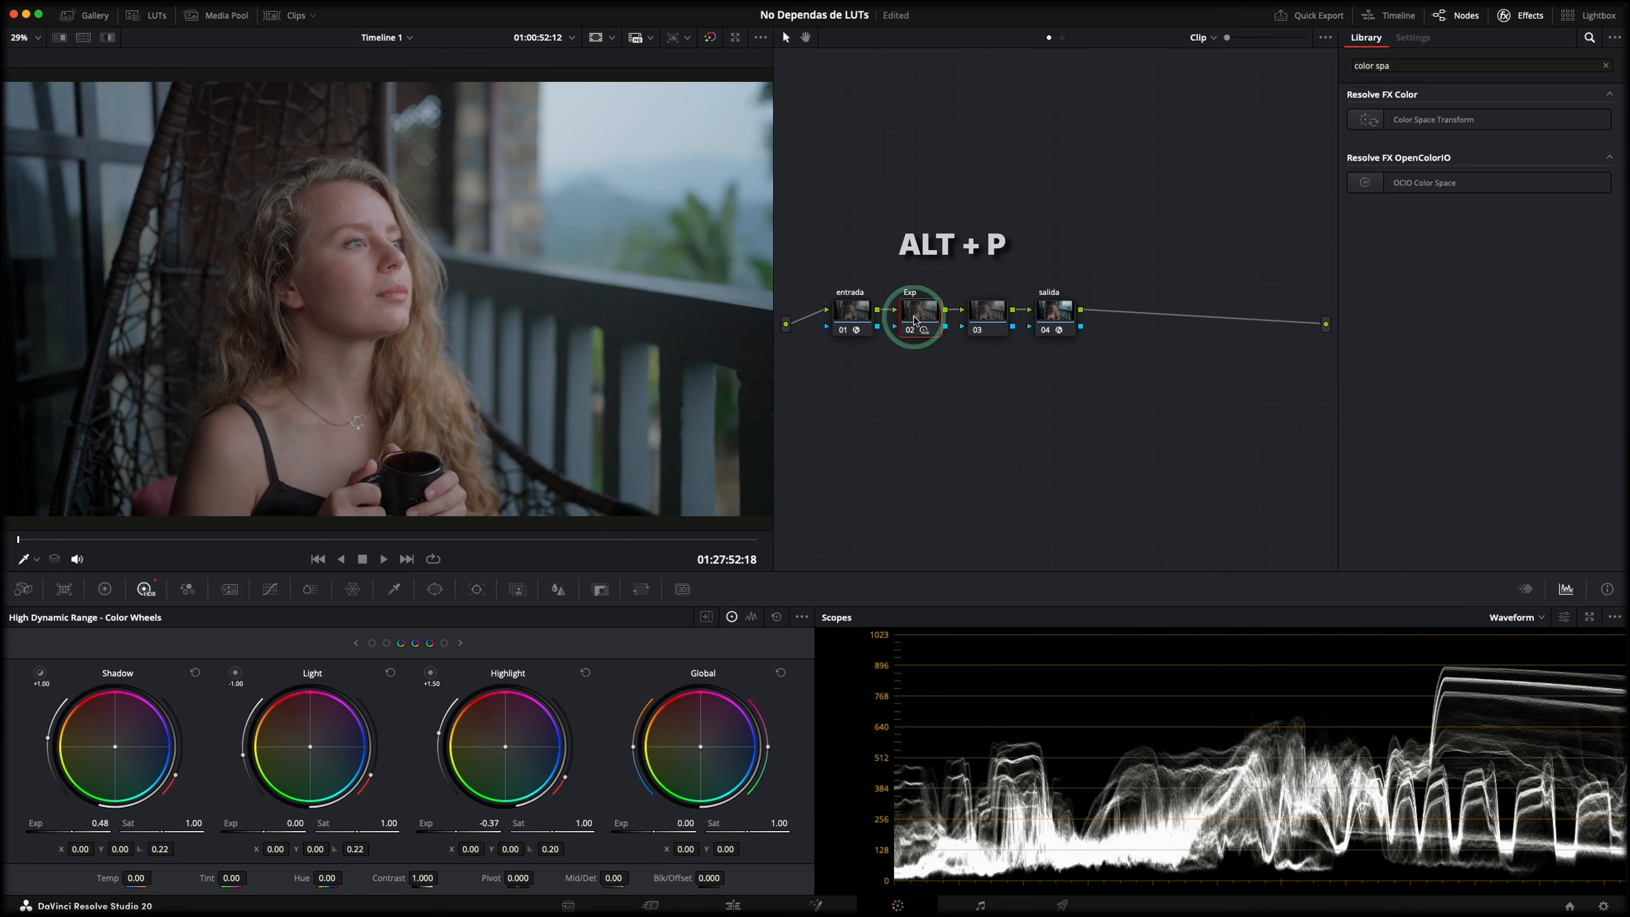
left_click_drag(919, 361, 928, 409)
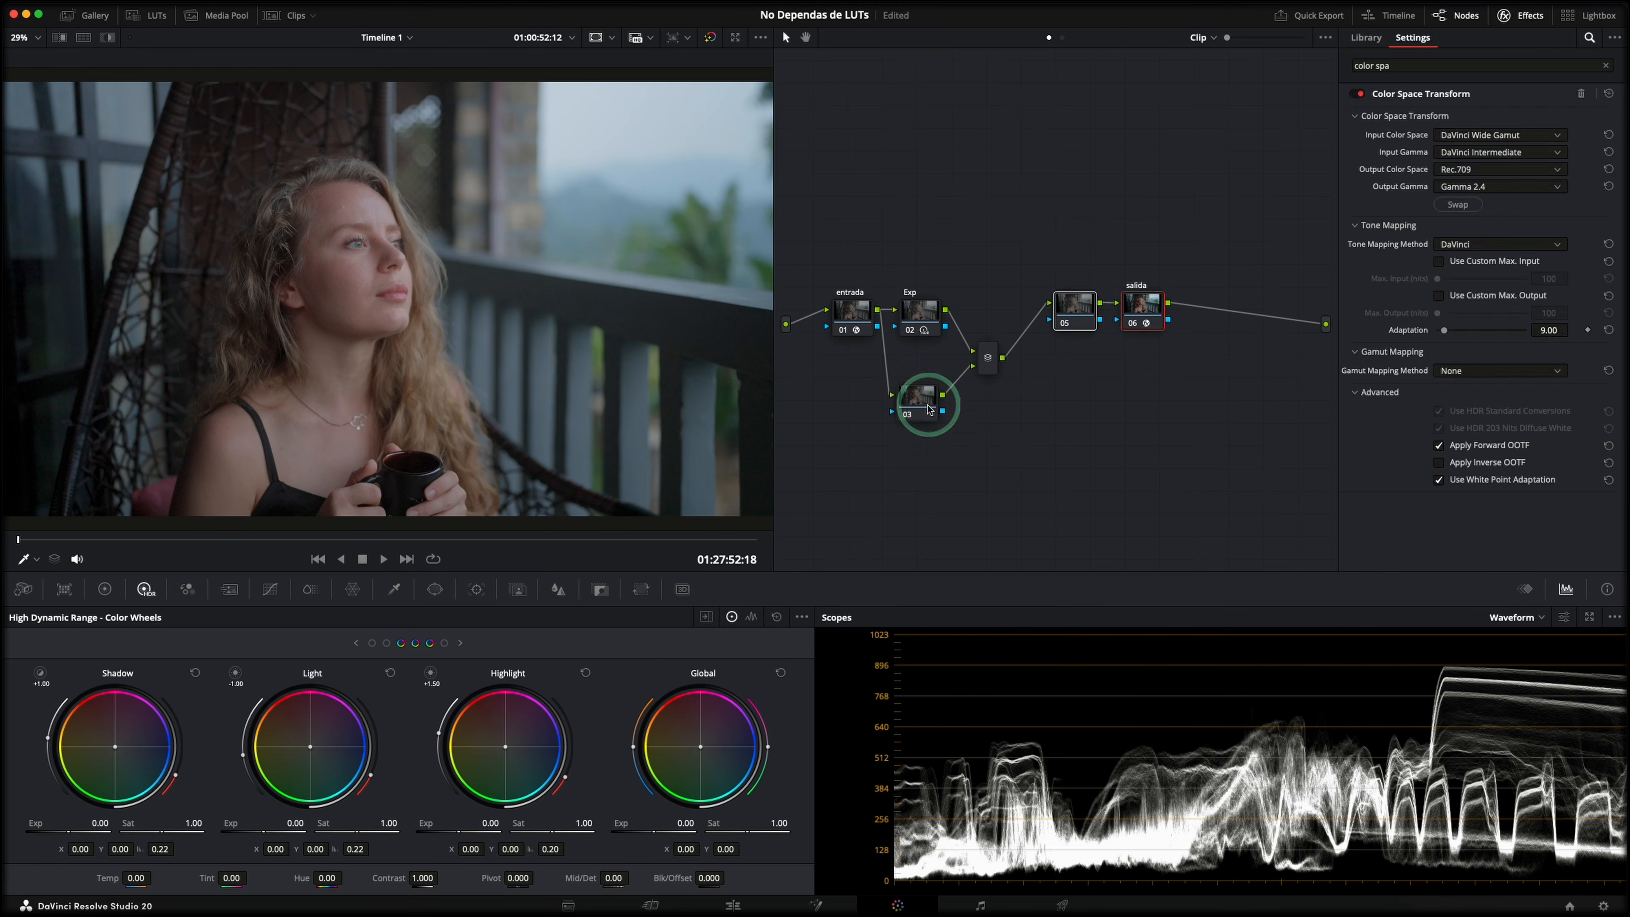
left_click(928, 409)
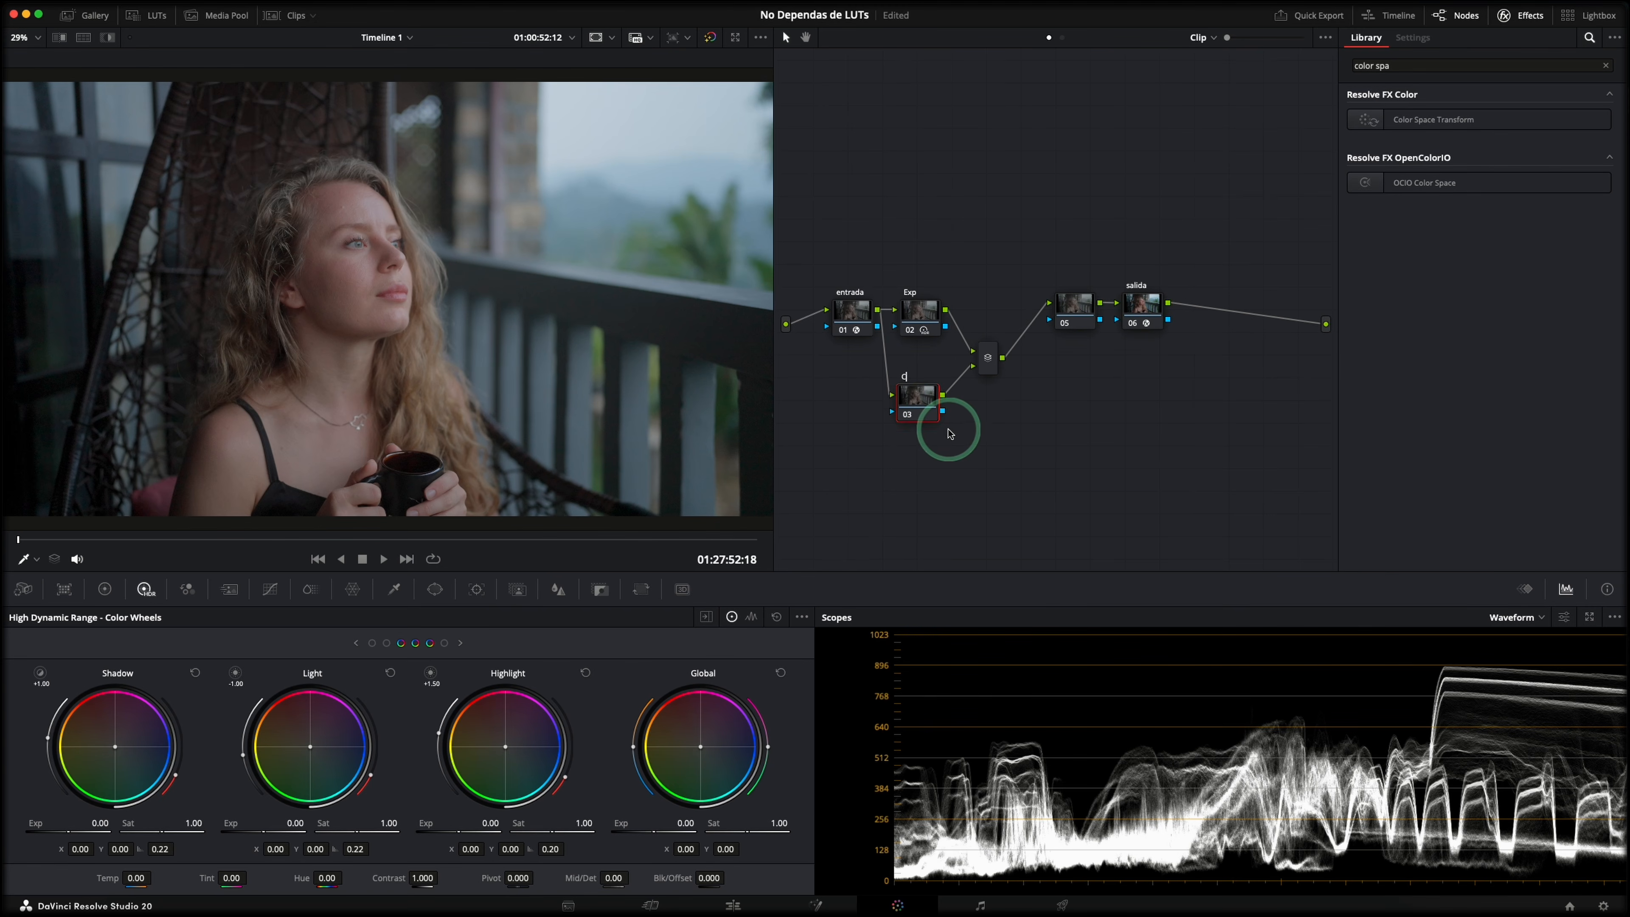
Try an S-shaped custom curve on the Contr node with lowered shadows and raised highlights, and reset the curves
left_click(270, 588)
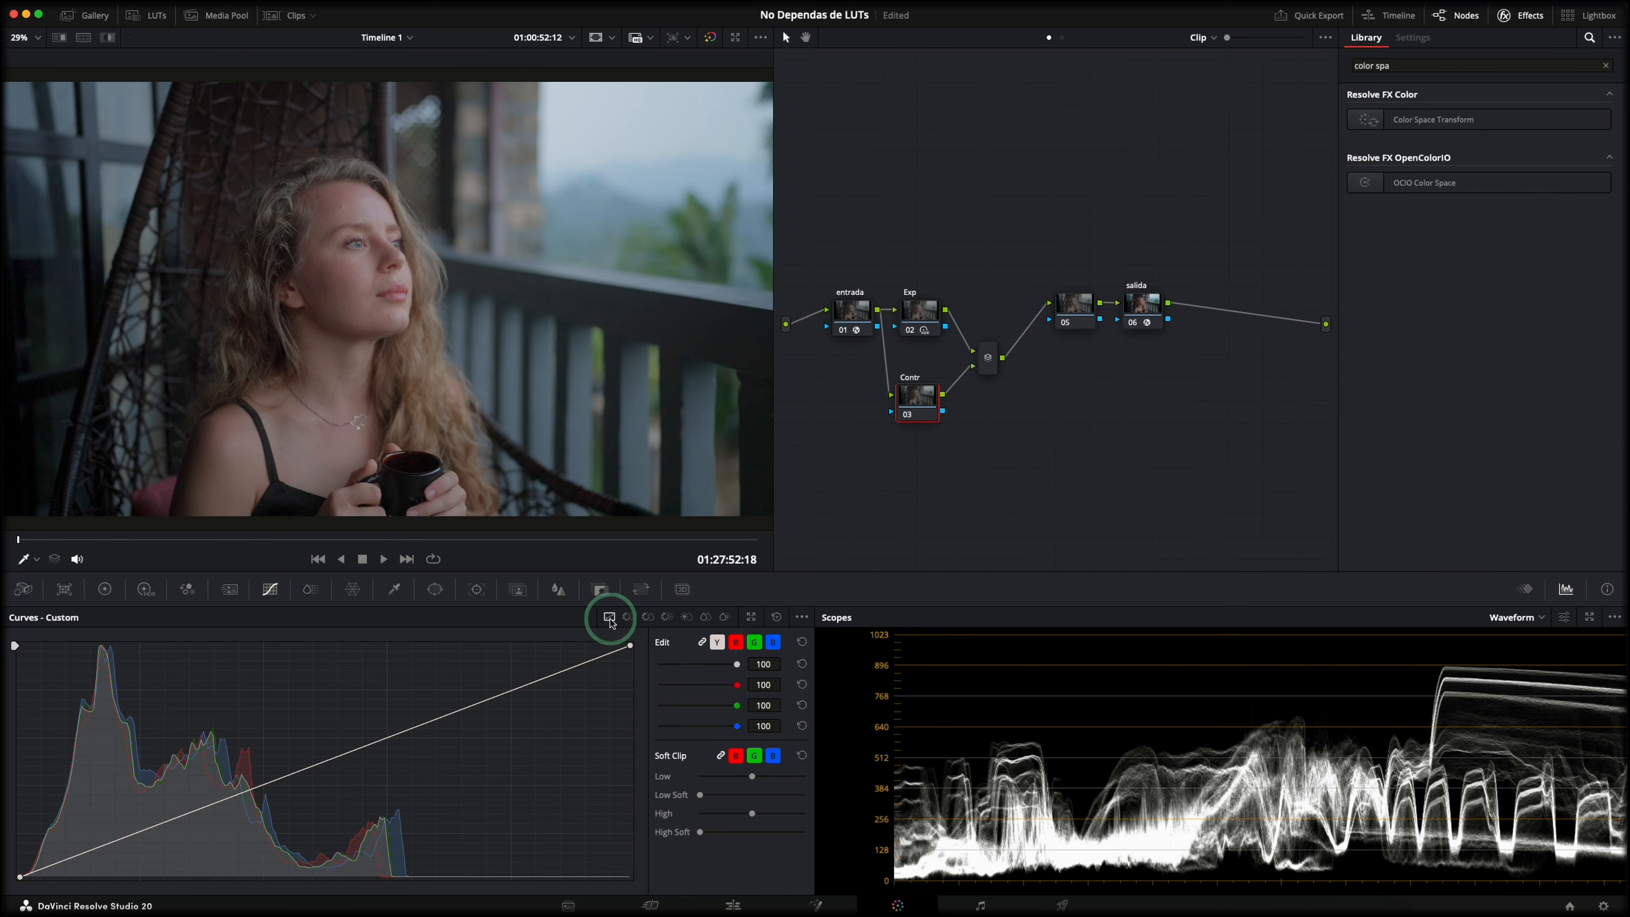
left_click(306, 768)
left_click_drag(149, 827, 149, 845)
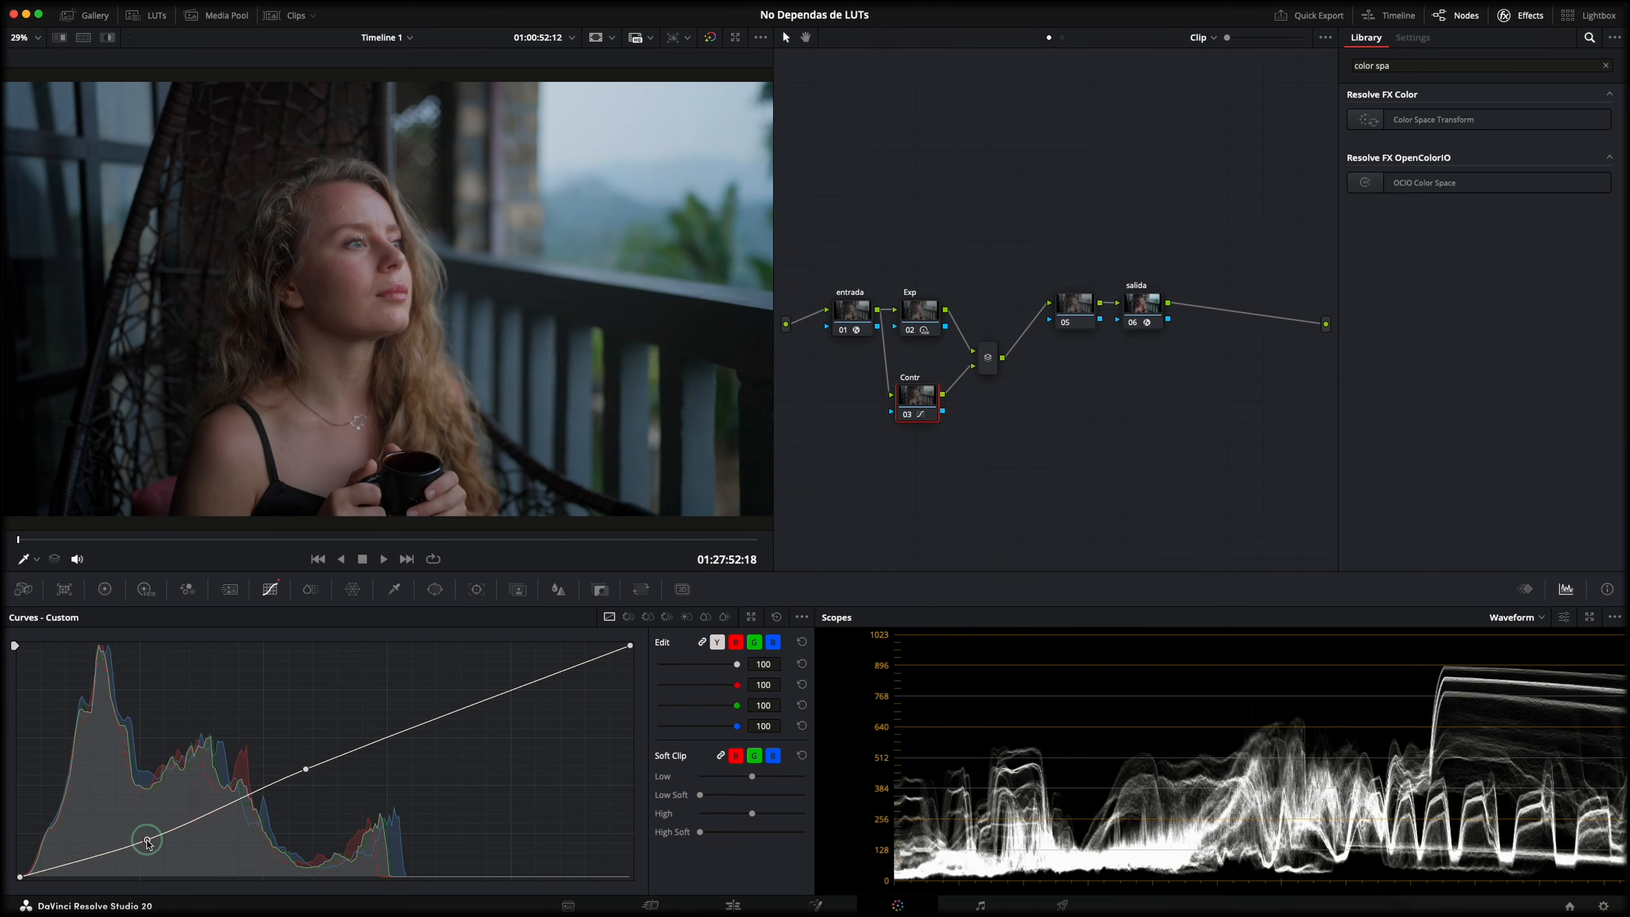
left_click_drag(441, 716, 442, 690)
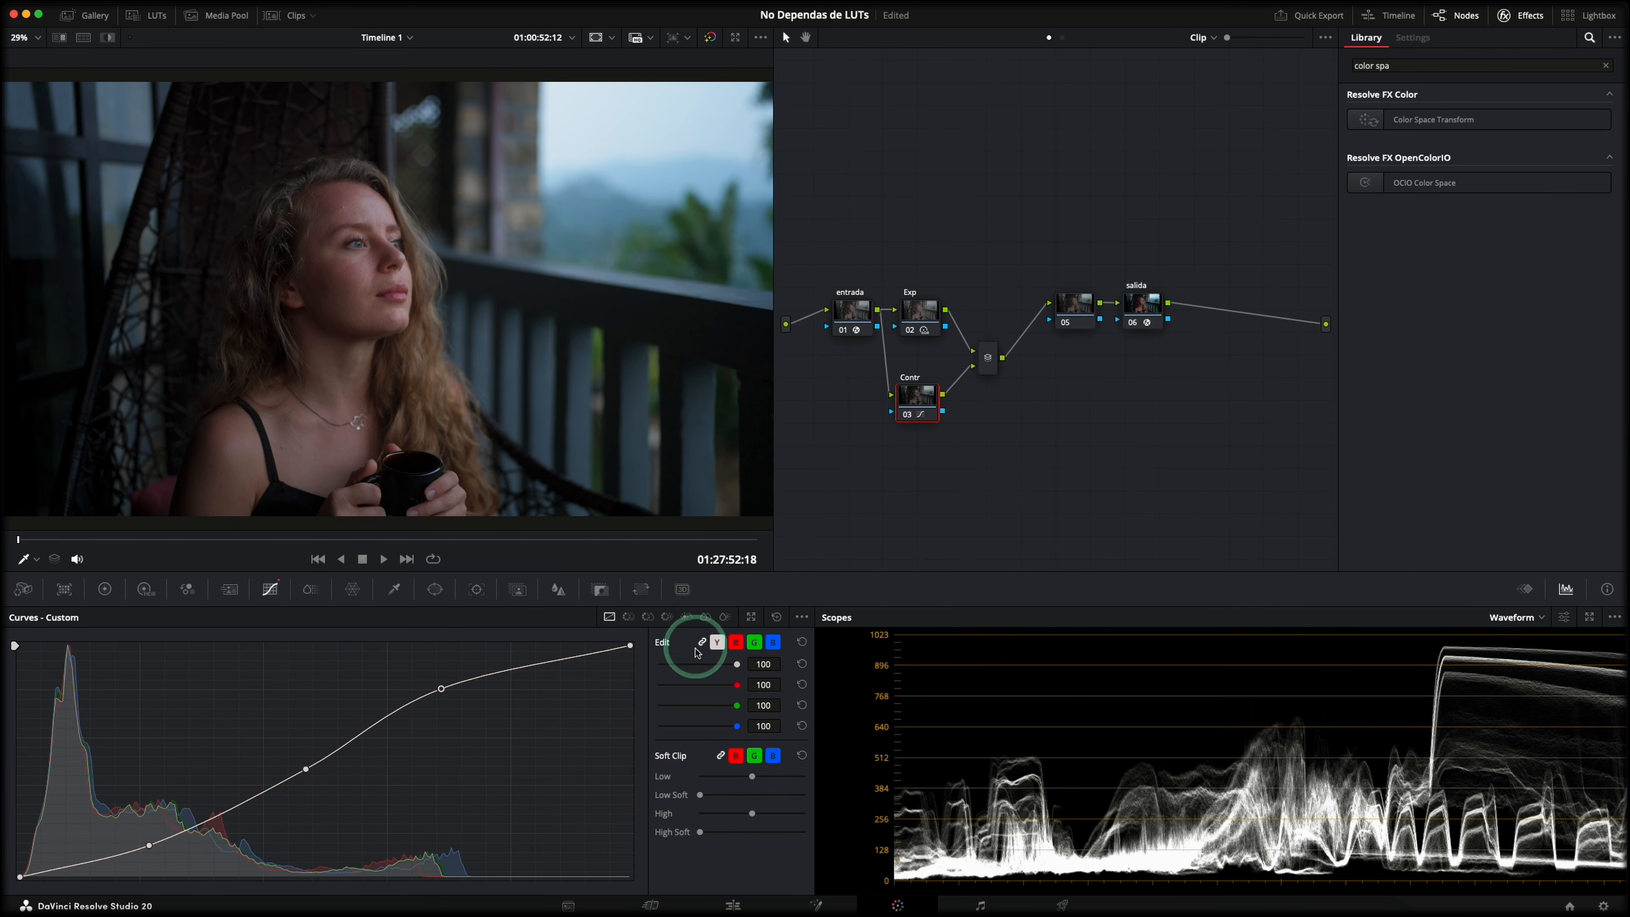
left_click(777, 616)
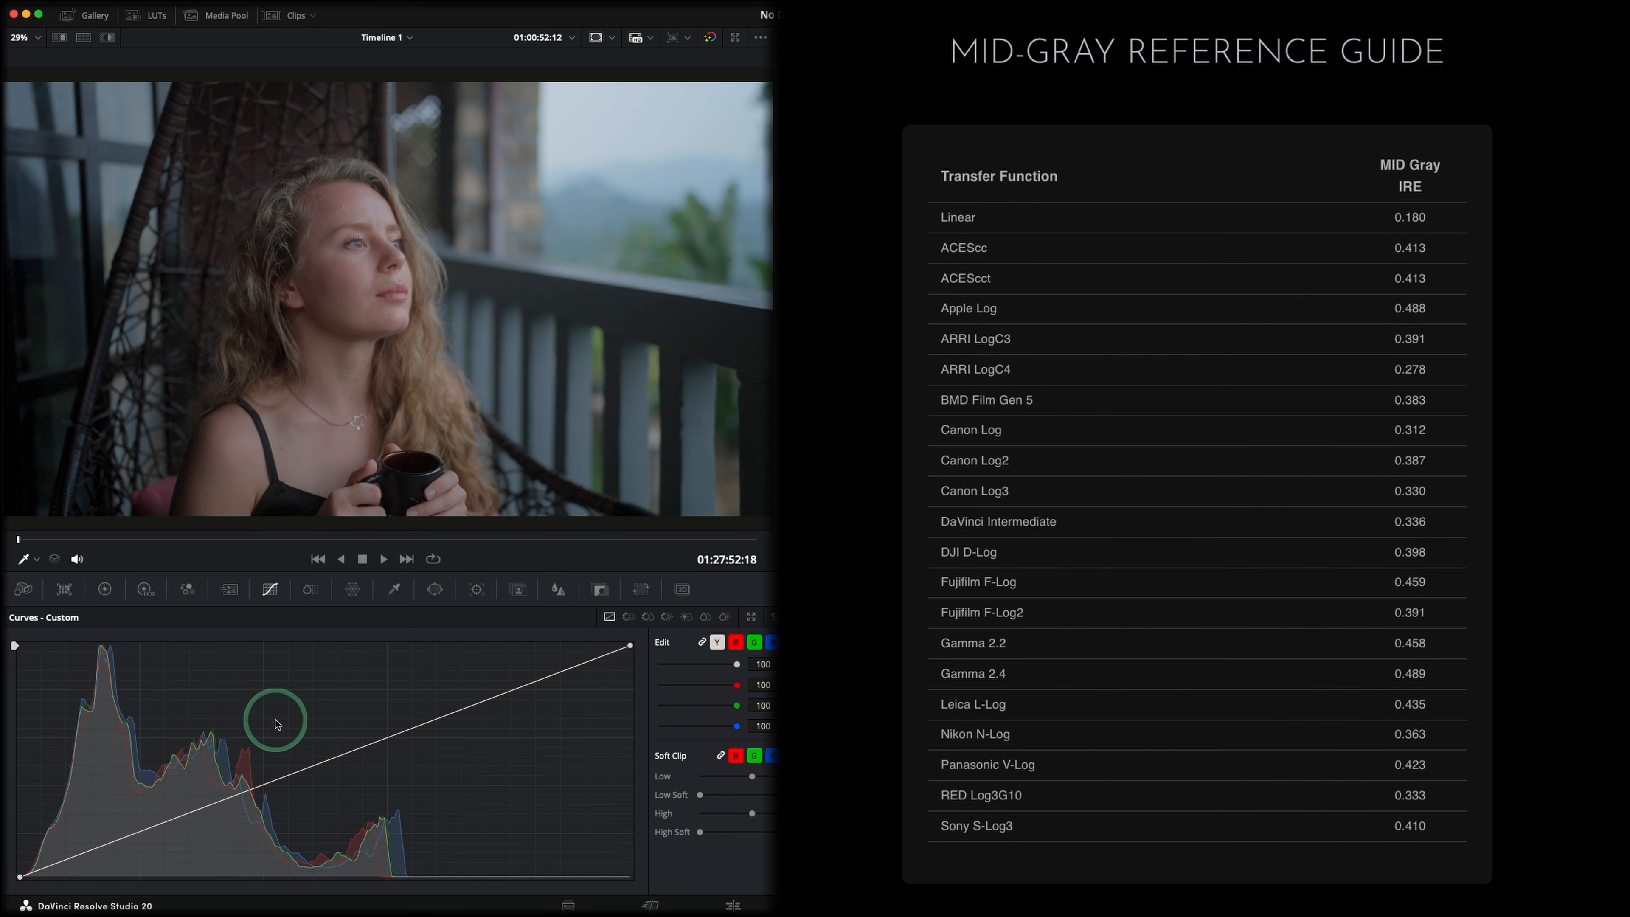
Set the contrast pivot of the Contr node to 0.336 in the primary color wheels
left_click(105, 589)
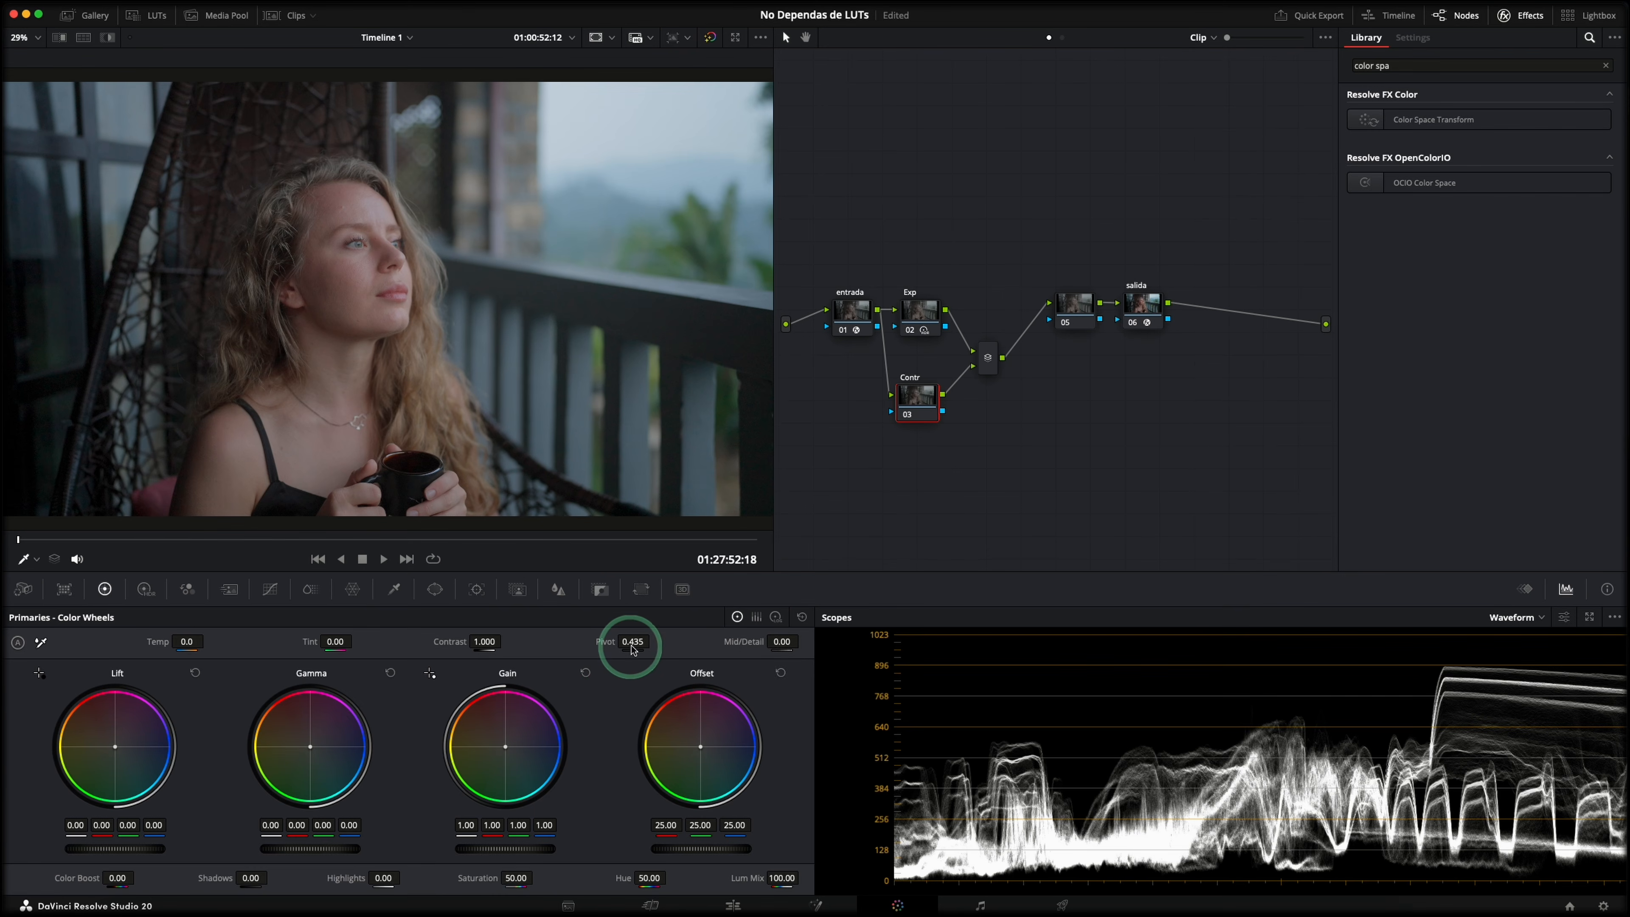
left_click(635, 642)
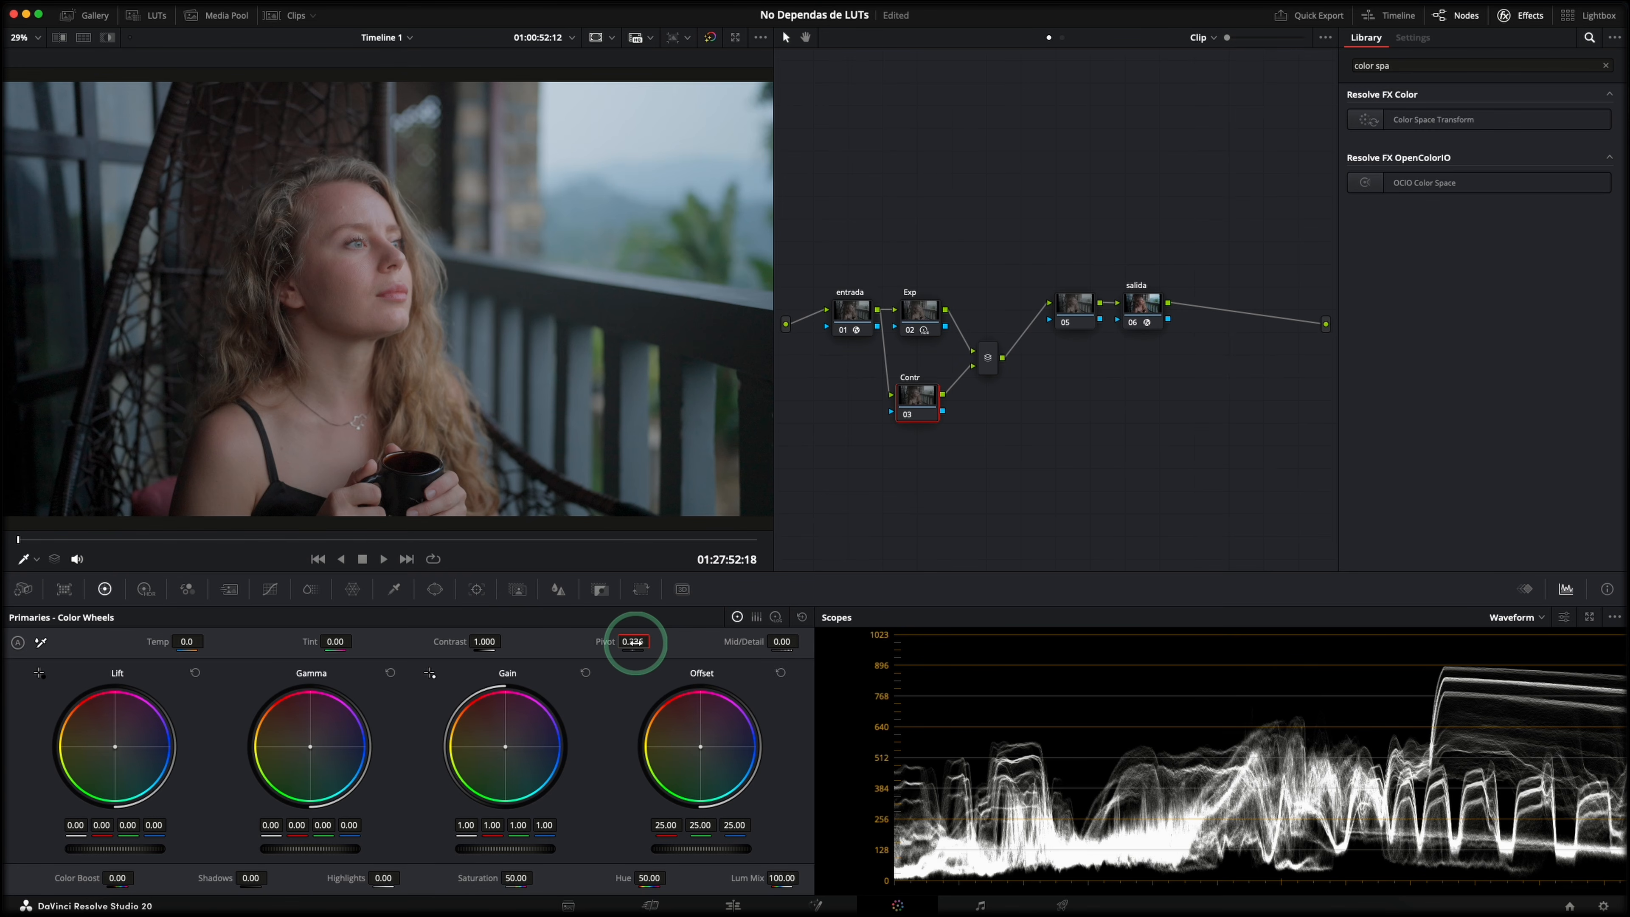
type("0.336")
key("Return")
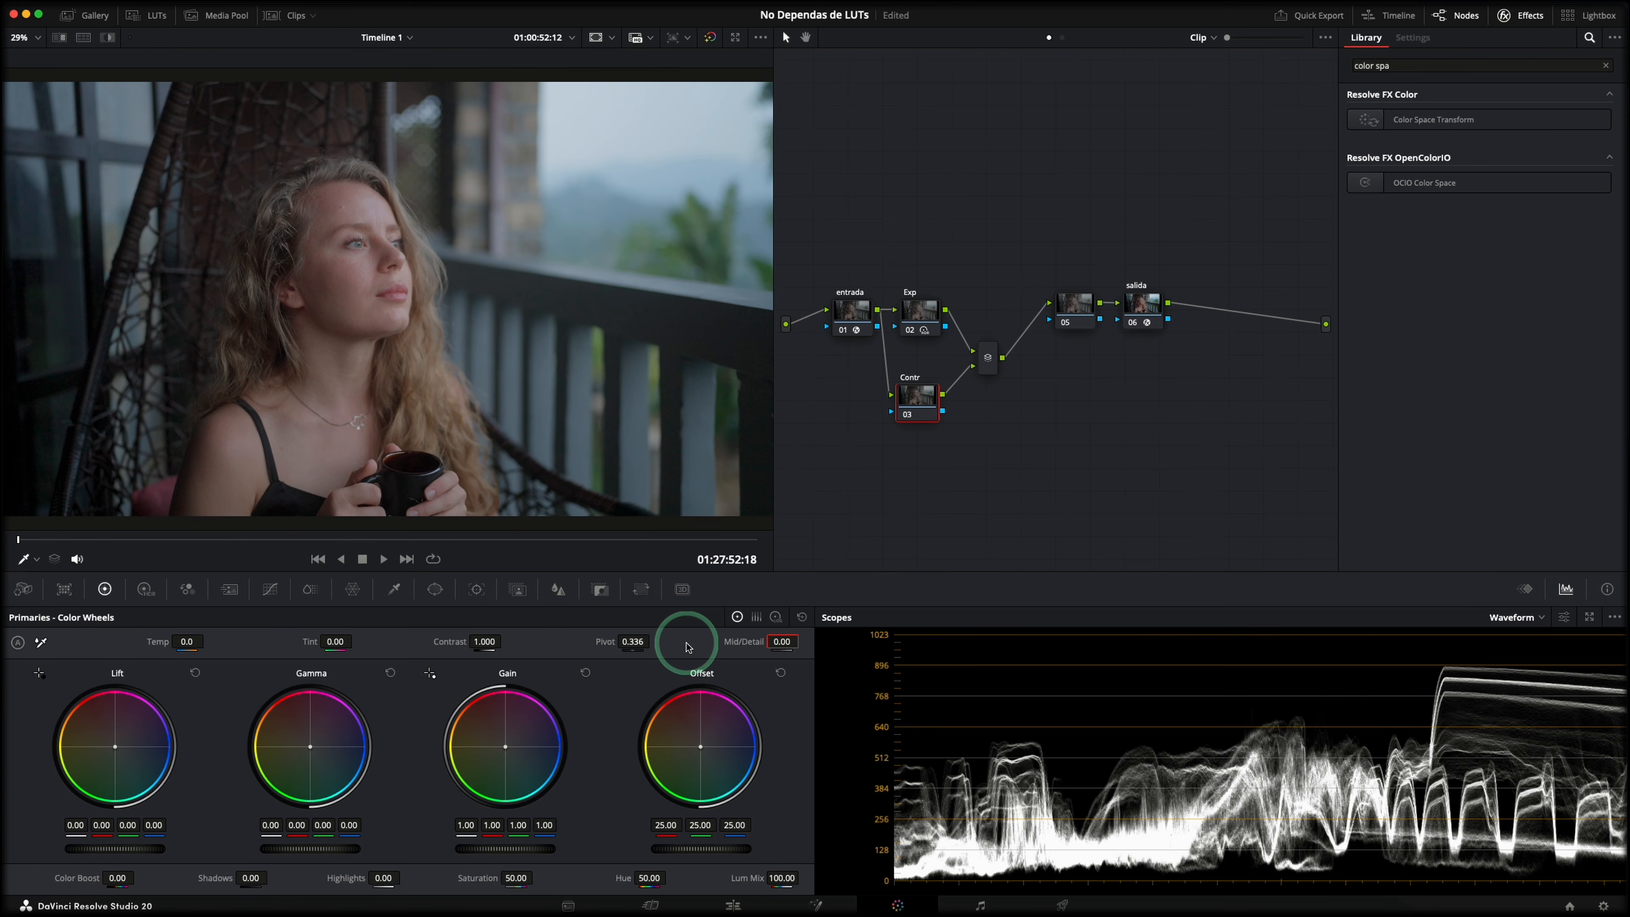
Disable every node except Contr and reduce the Contr node's contrast to 0.000
left_click_drag(1242, 518, 799, 205)
key("ctrl+d")
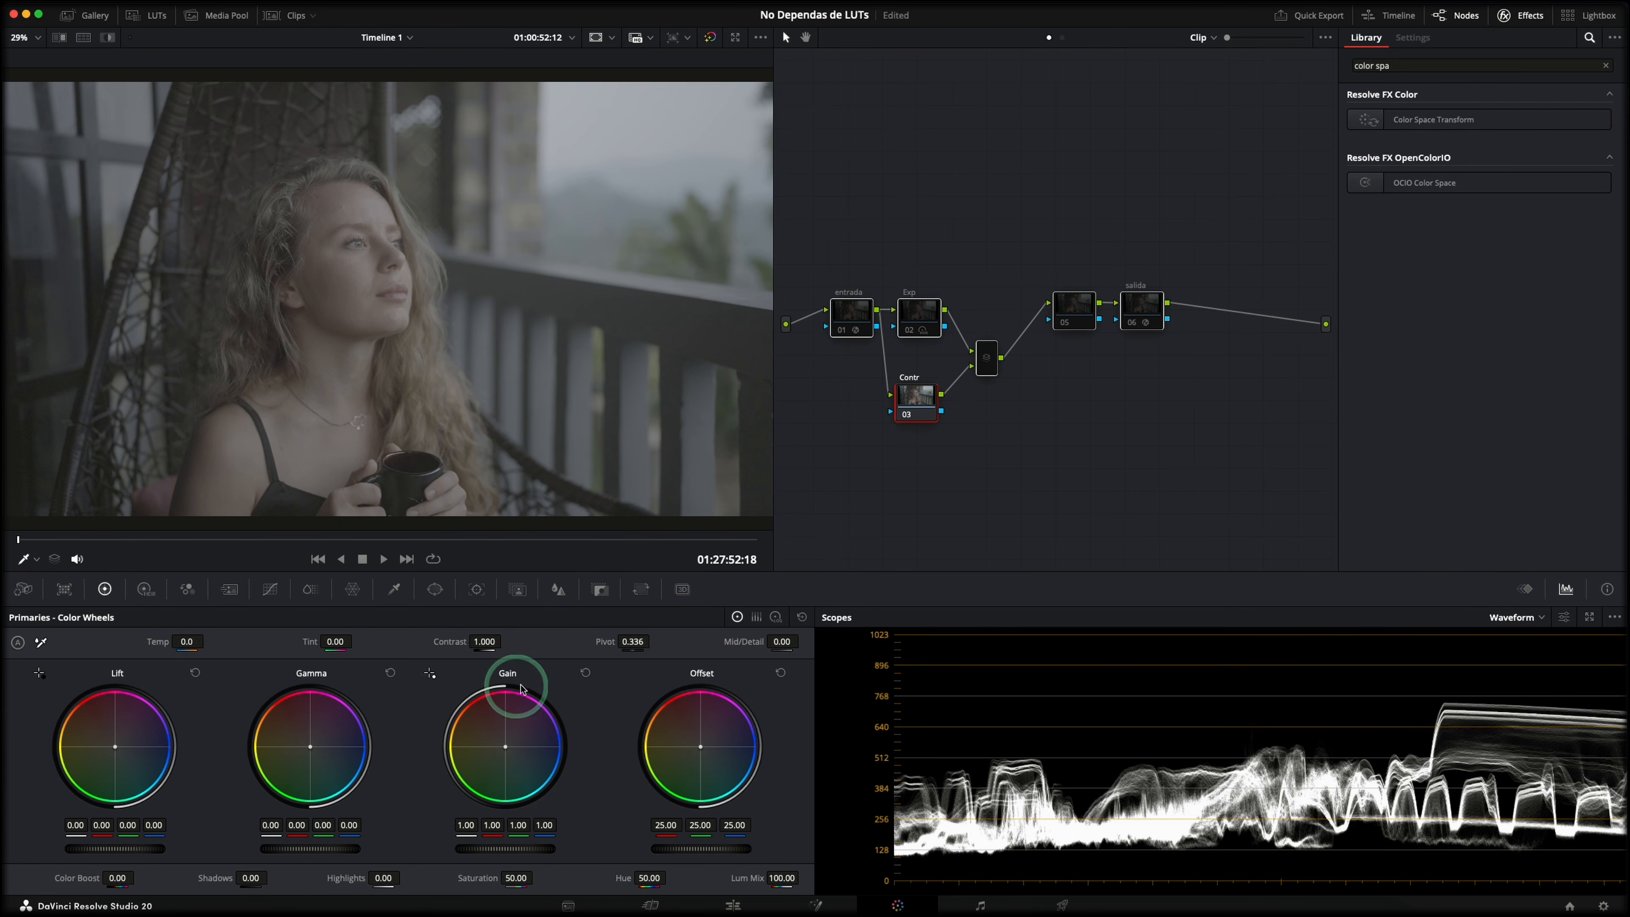
left_click_drag(483, 641, 71, 647)
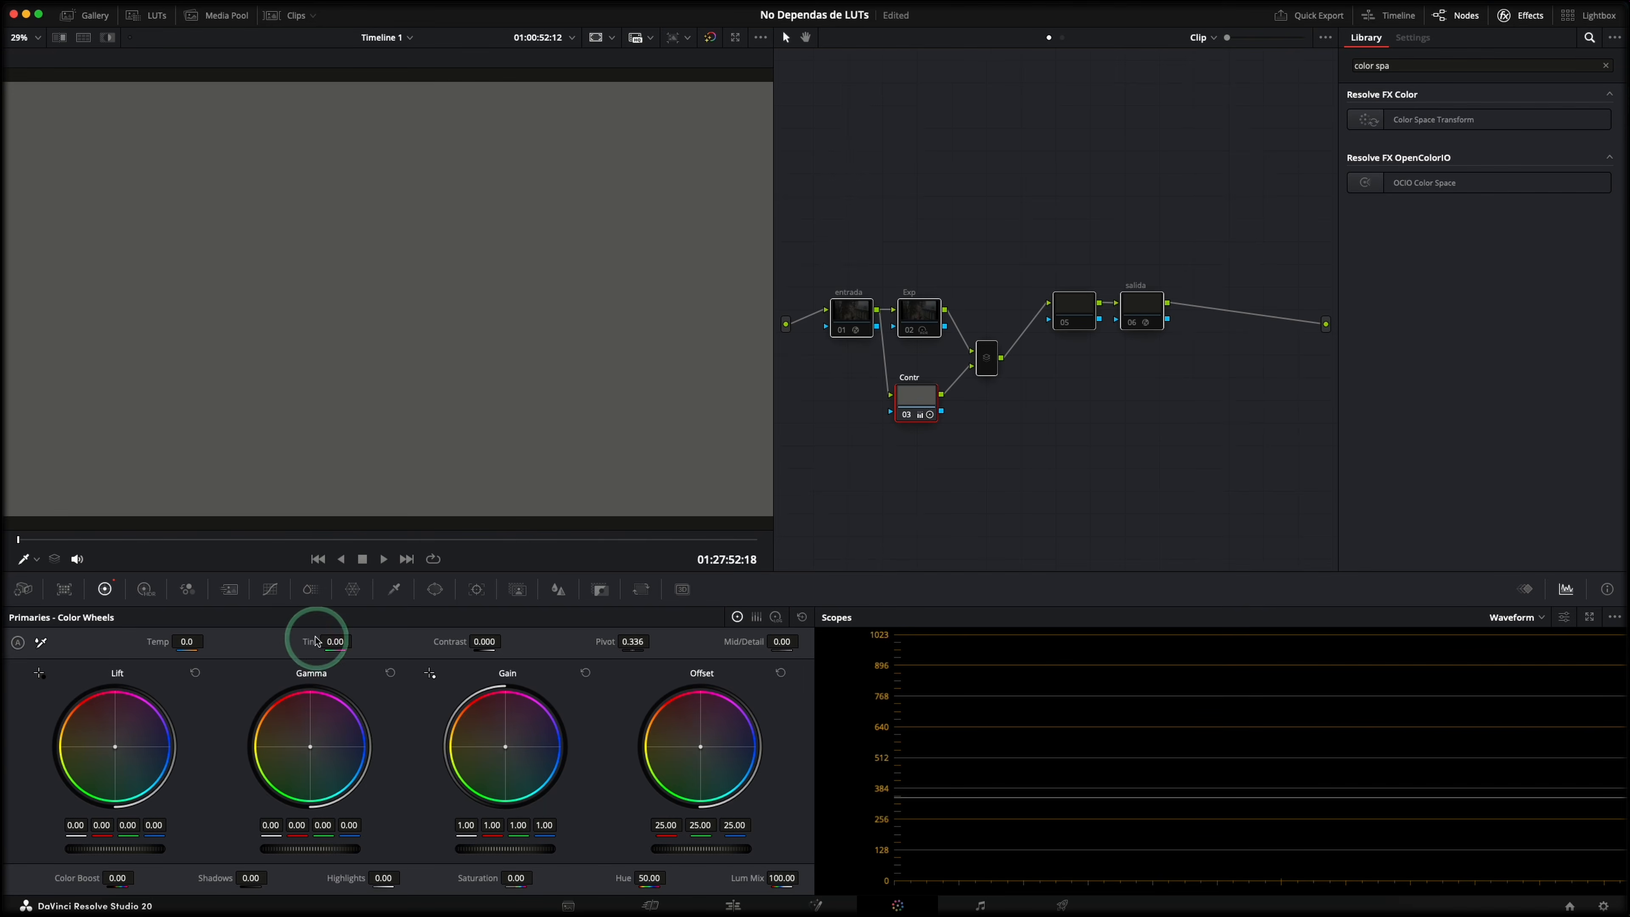
Anchor the Contr node's custom curve with a control point at the mid-gray histogram spike, and re-enable the other nodes
left_click(270, 589)
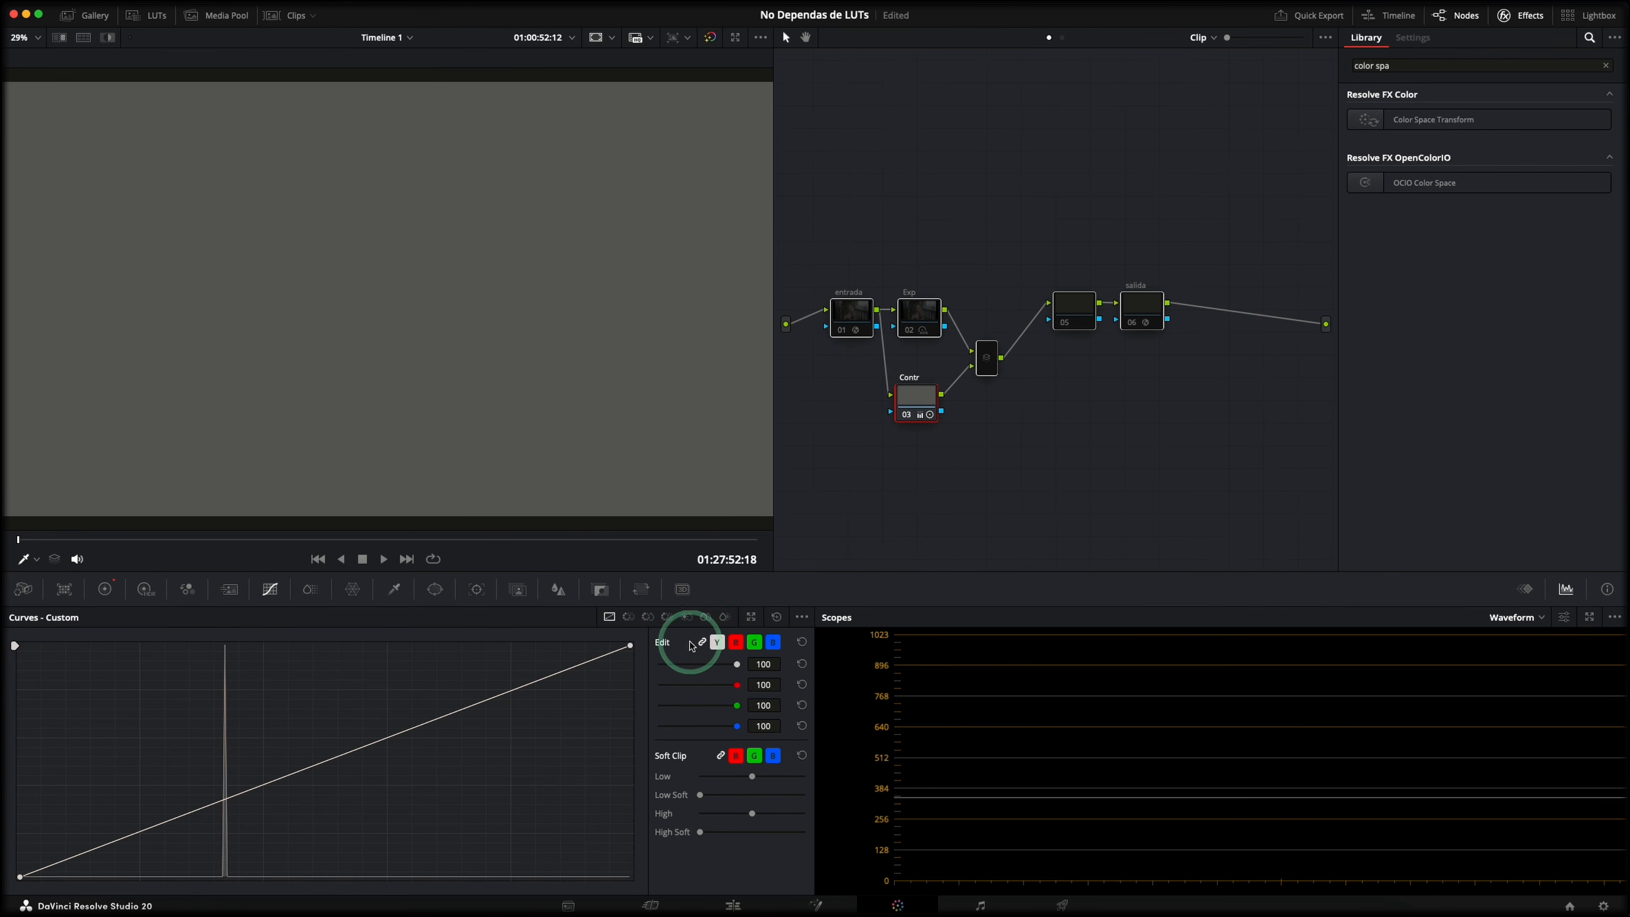
left_click(225, 800, "shift")
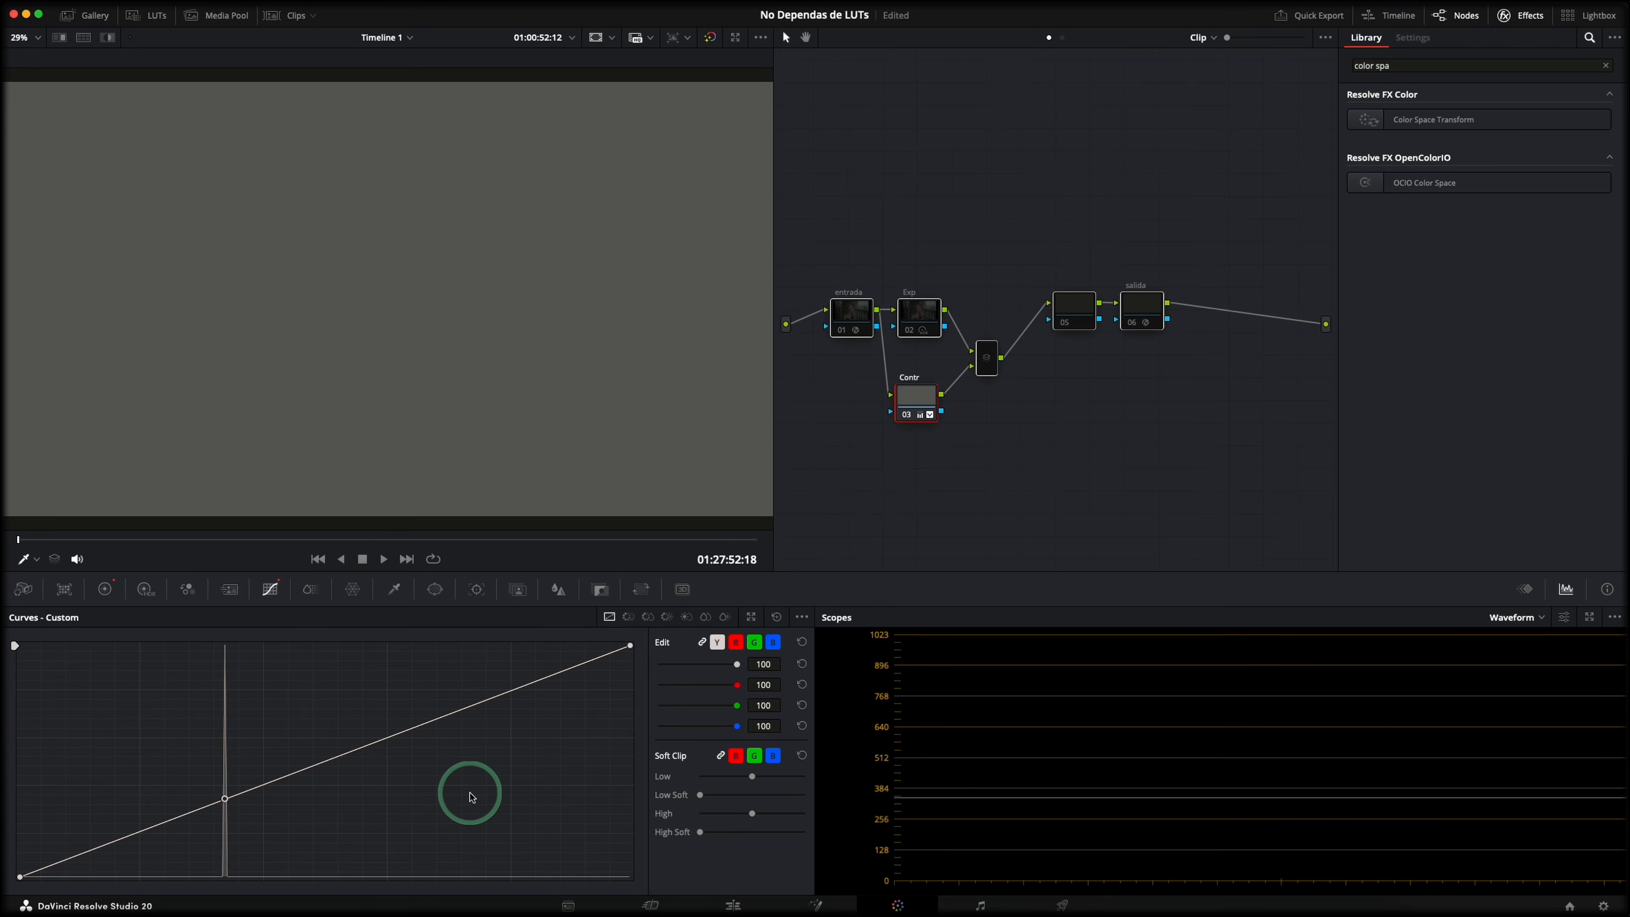
left_click_drag(1275, 486, 826, 251)
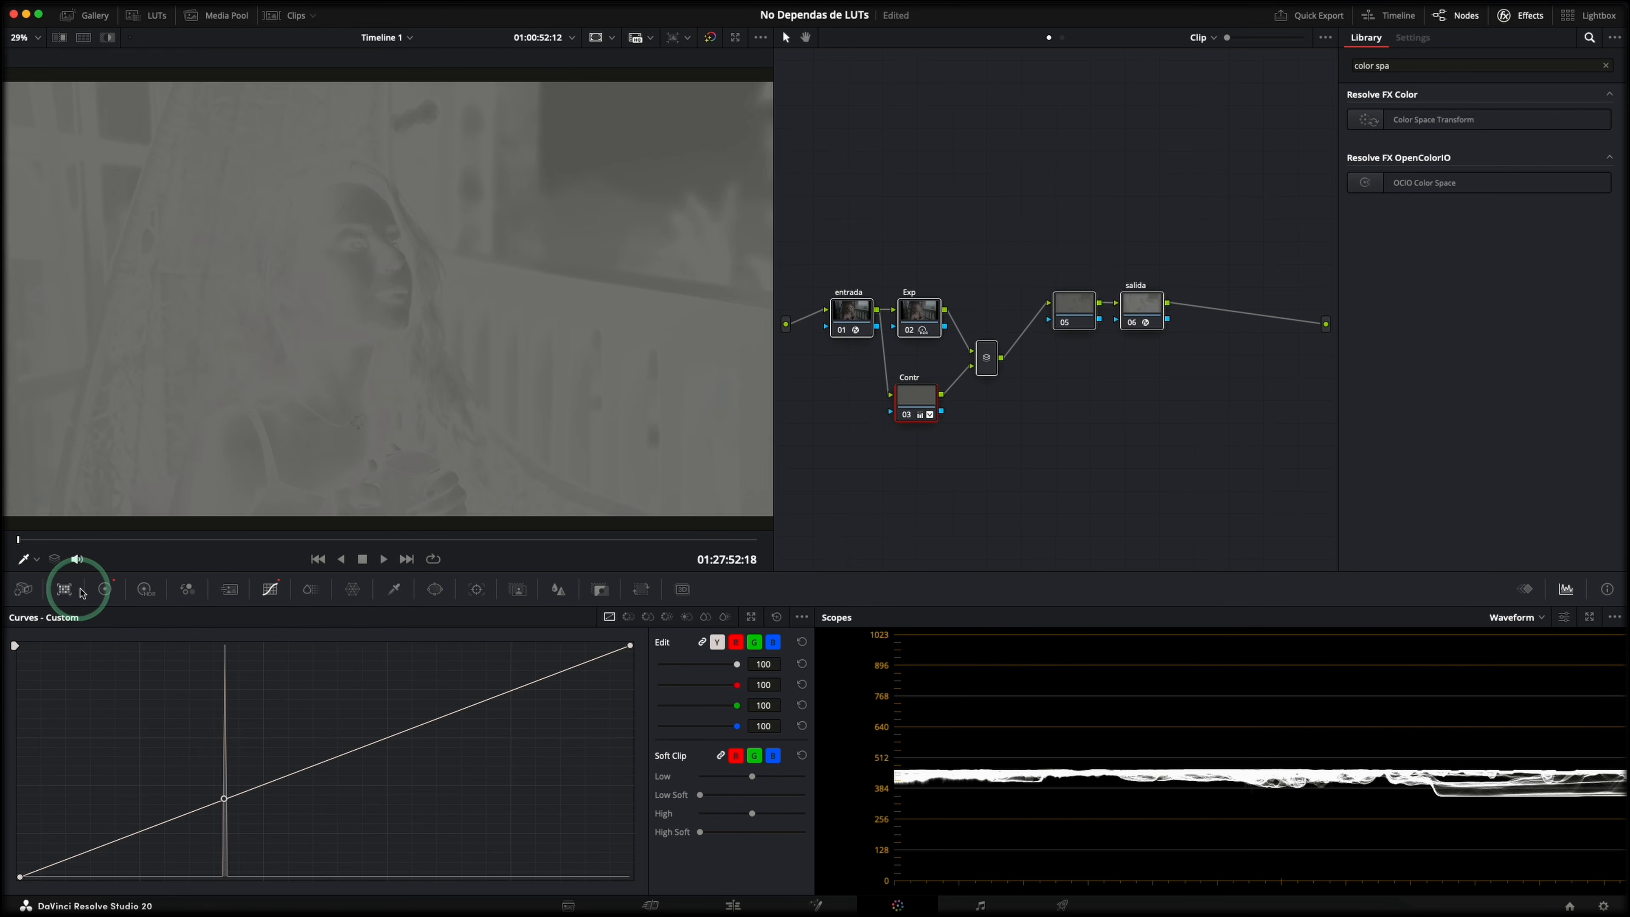
Restore the Contr node's contrast to 1.000 and its saturation to 50.00
left_click(105, 589)
double_click(484, 641)
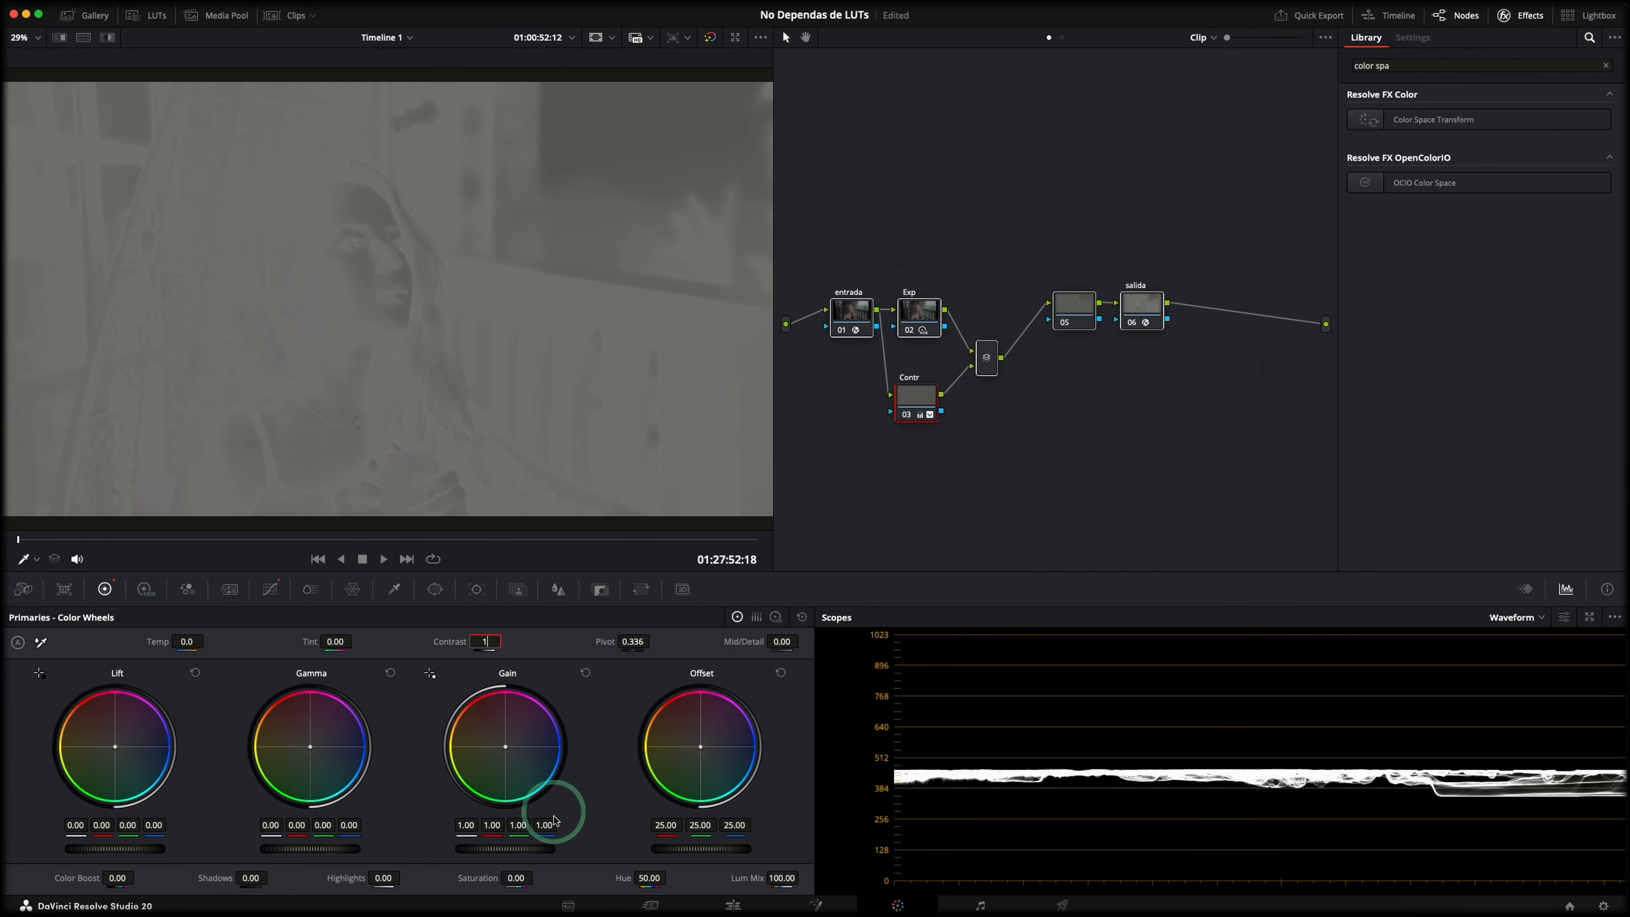
double_click(517, 878)
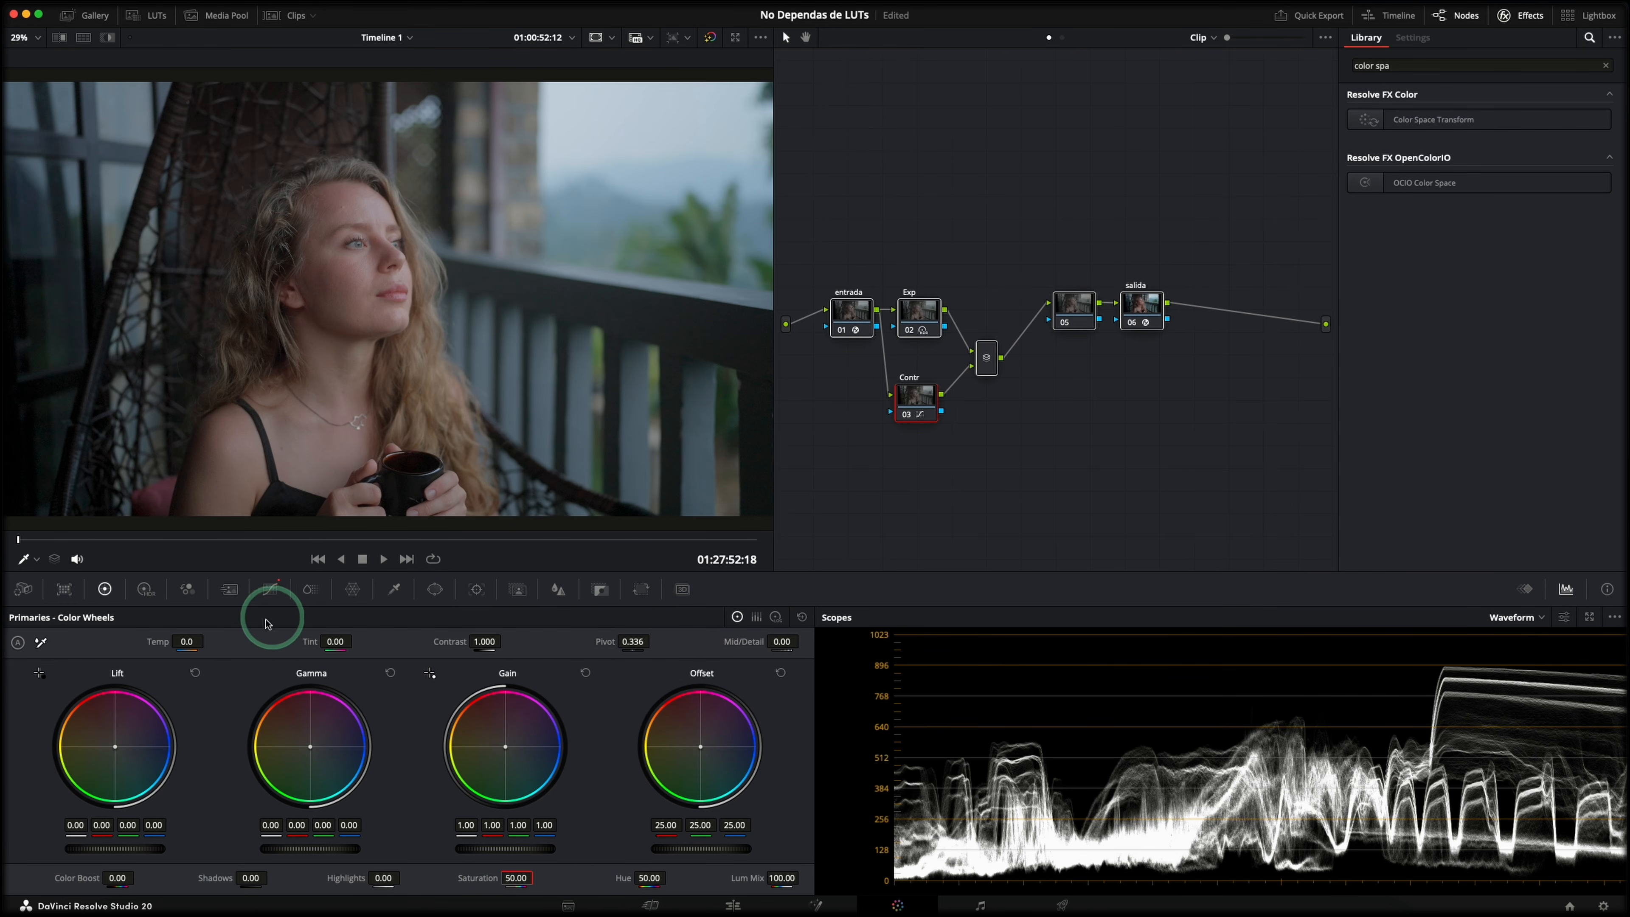
Turn on editable splines for the Contr node's custom curve
left_click(270, 589)
left_click(801, 618)
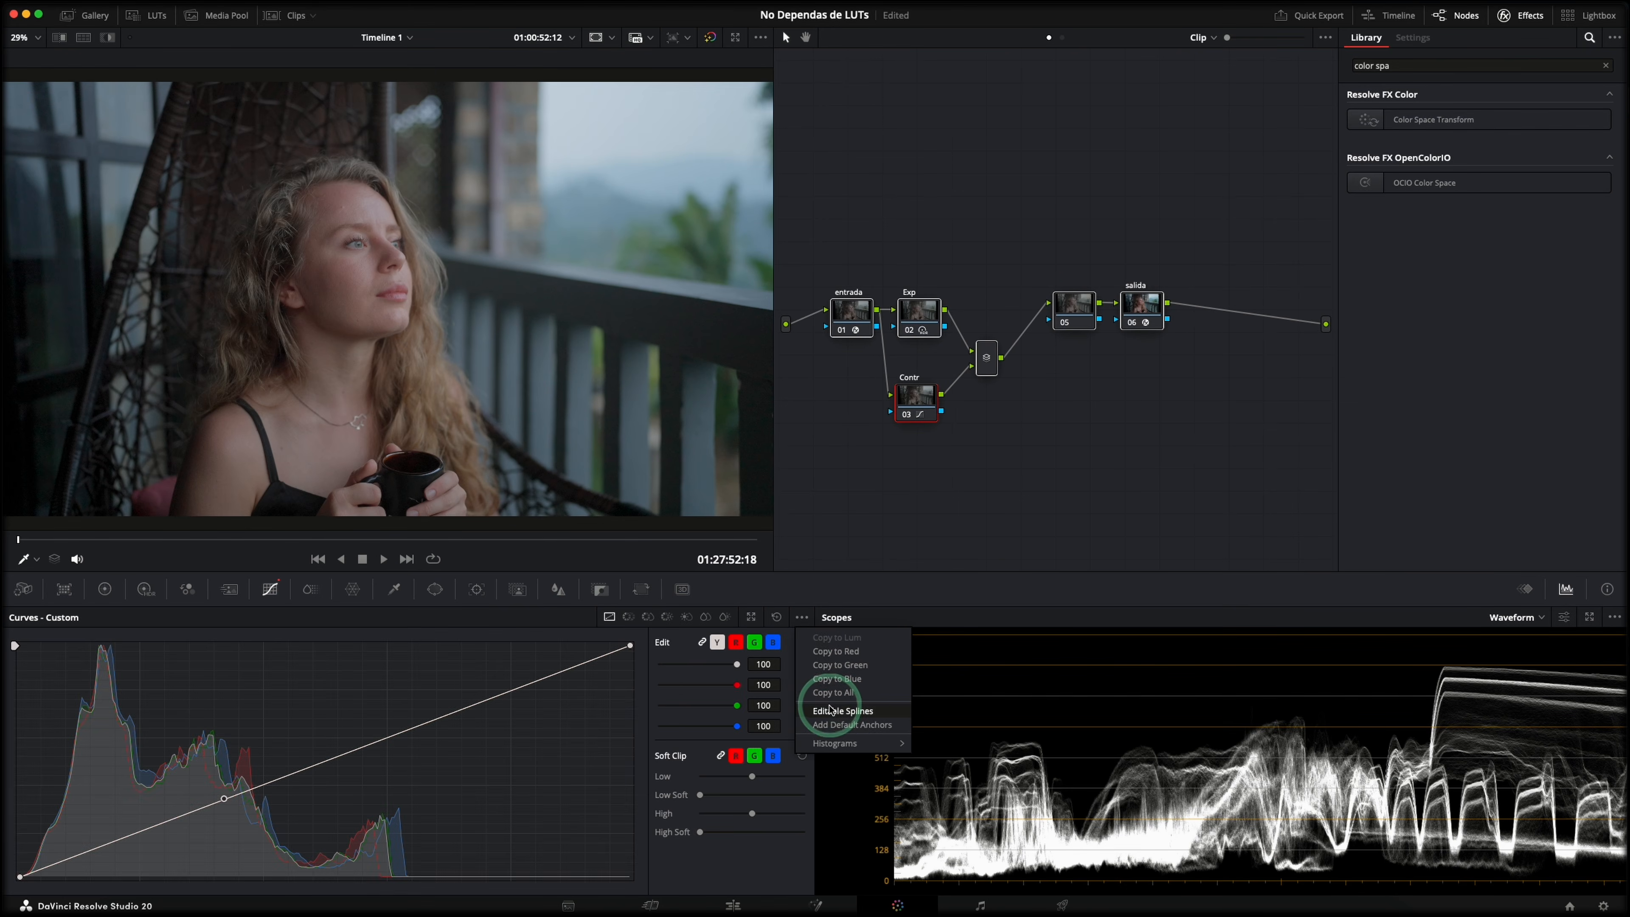
left_click(831, 710)
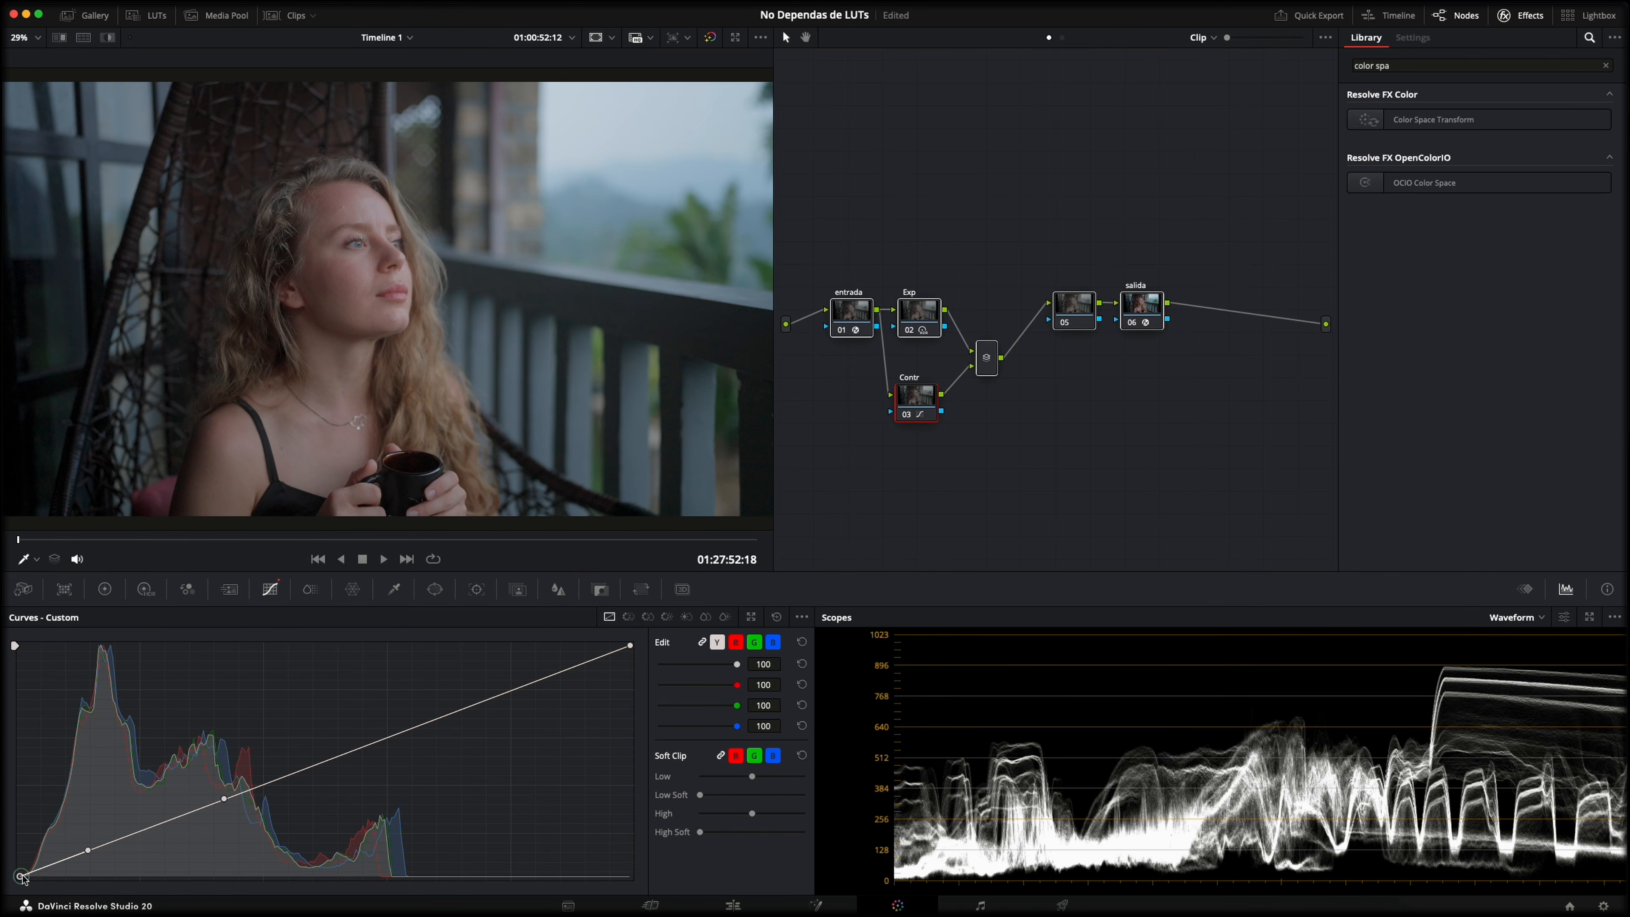
Shape an S-curve with the spline handles, lowering shadows, lifting highlights, pulling down the white endpoint slightly and refining the mid-gray anchor
left_click_drag(102, 845, 146, 856)
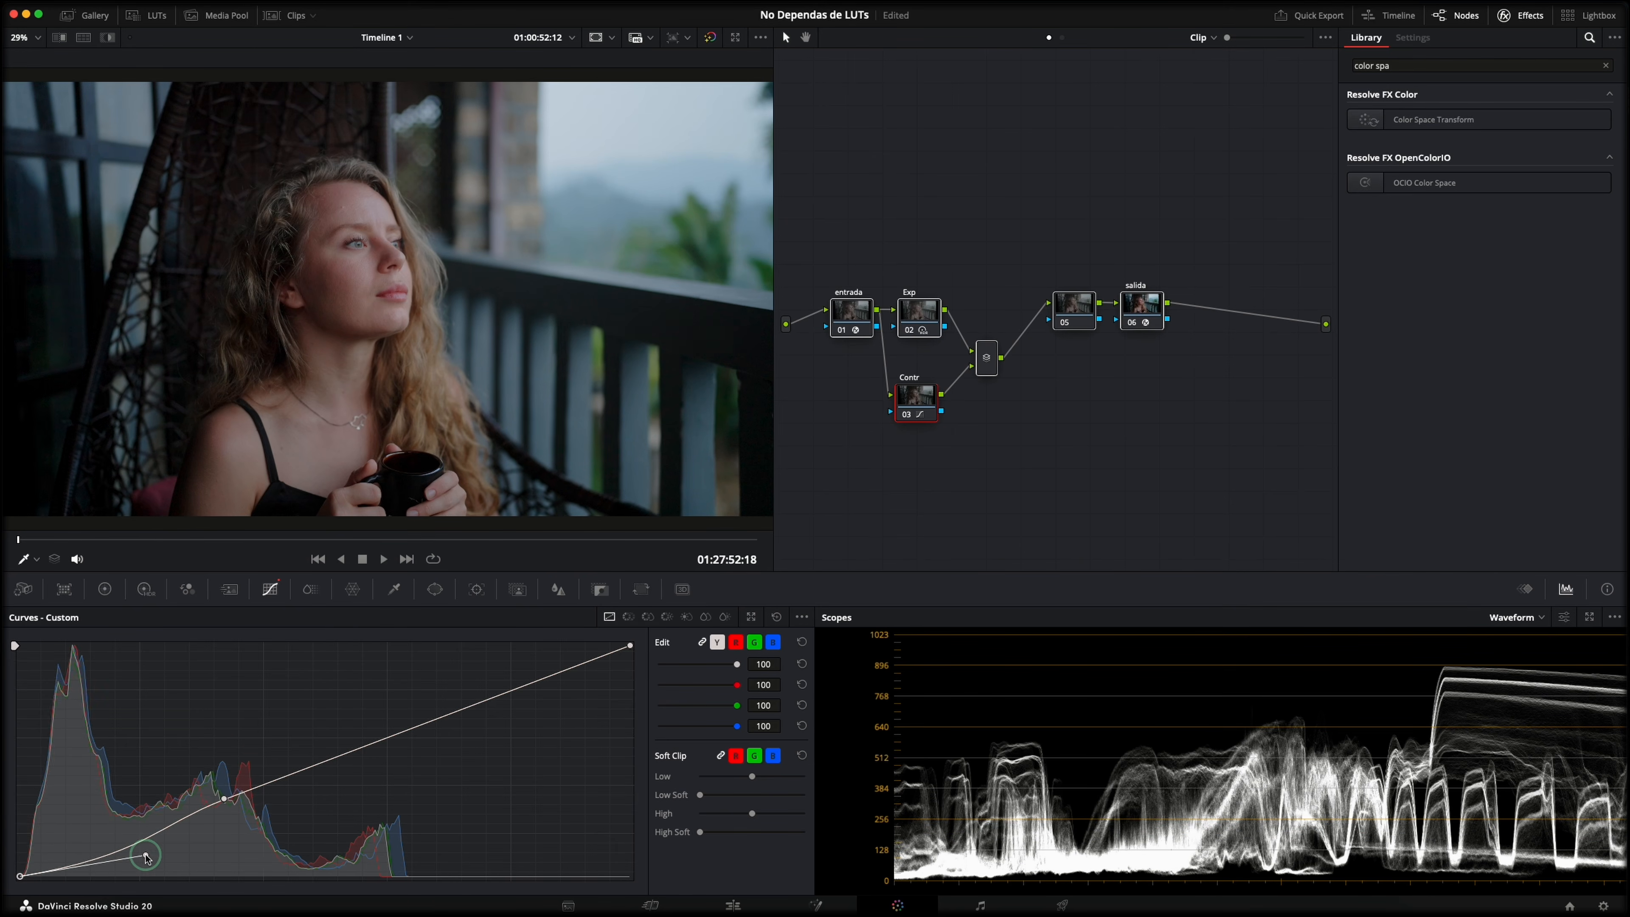
left_click_drag(450, 711, 406, 720)
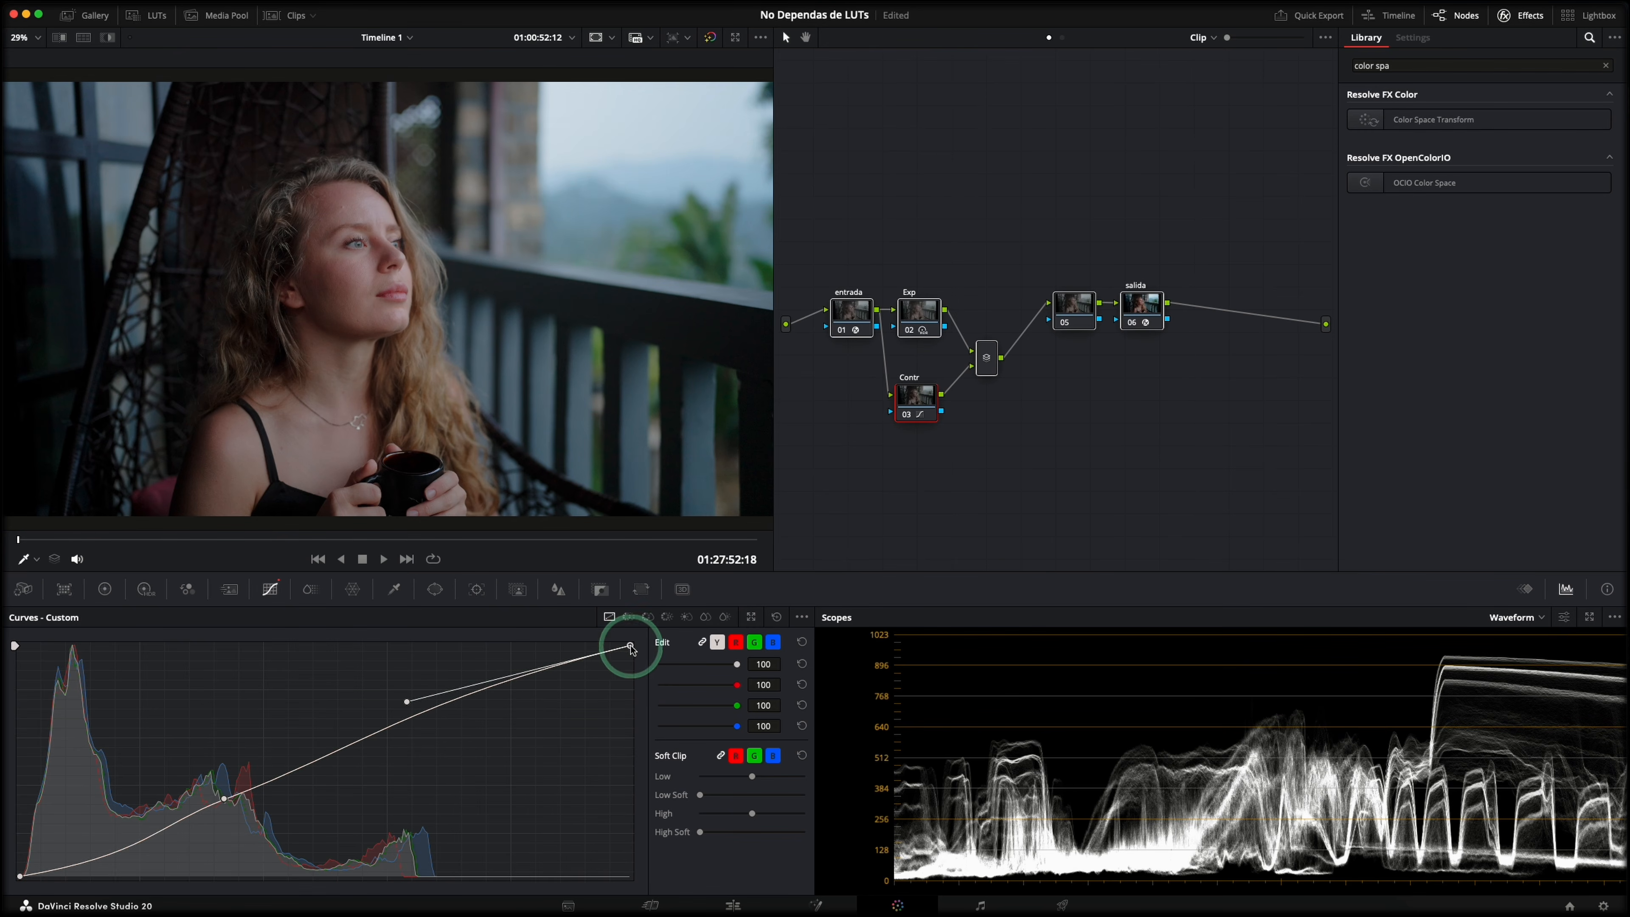
left_click_drag(628, 647, 642, 668)
left_click_drag(407, 720, 403, 716)
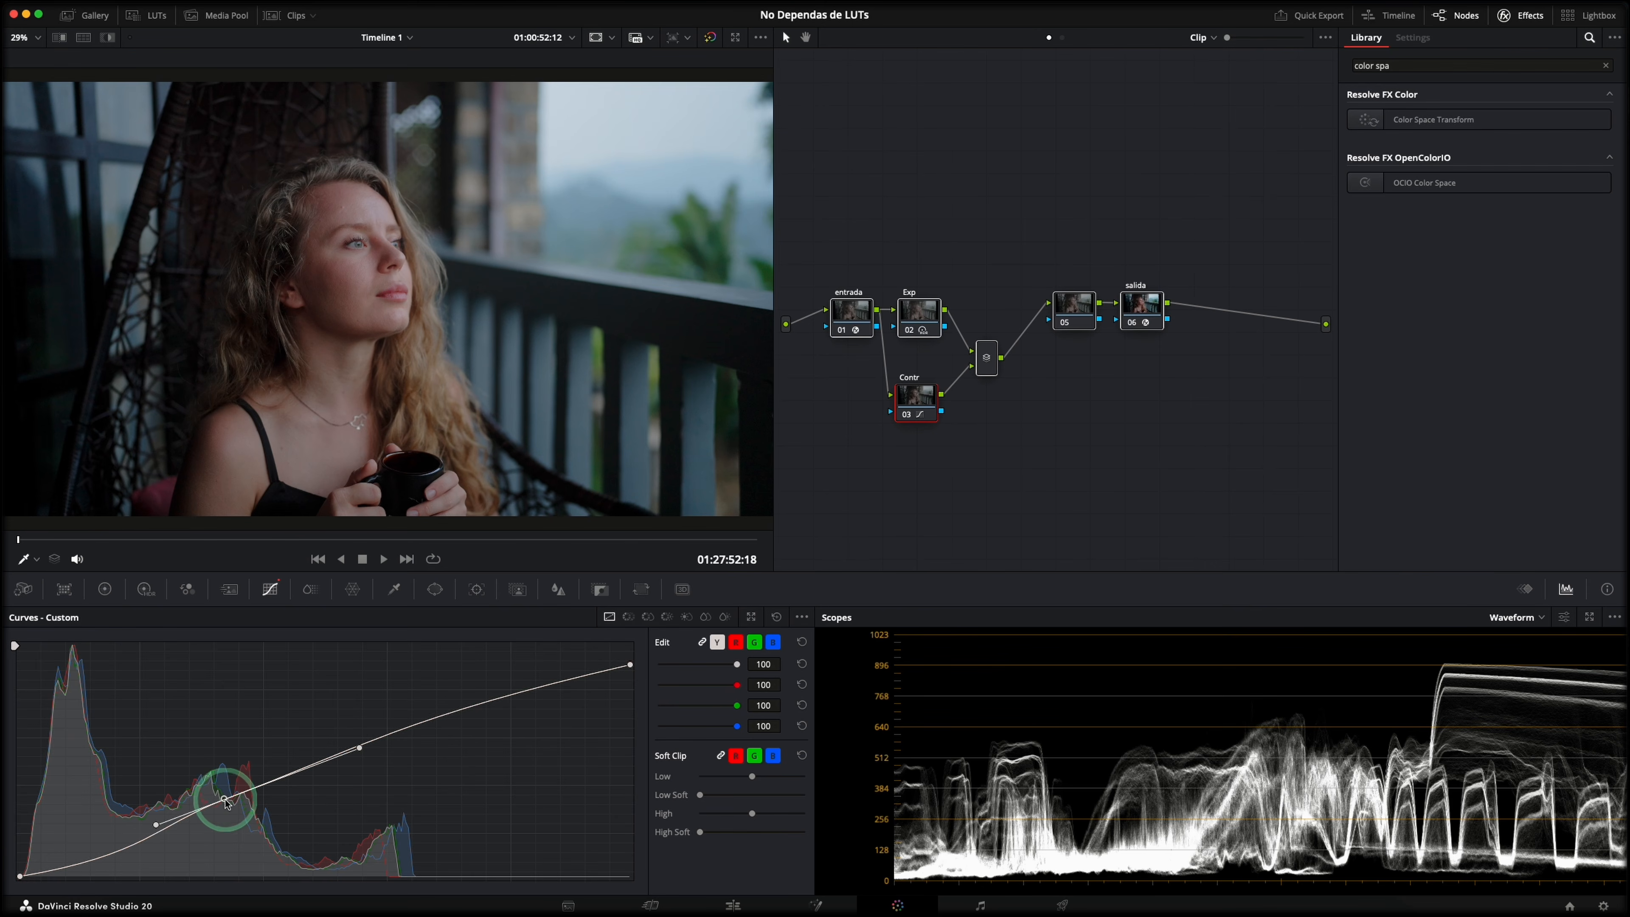
left_click_drag(357, 748, 311, 744)
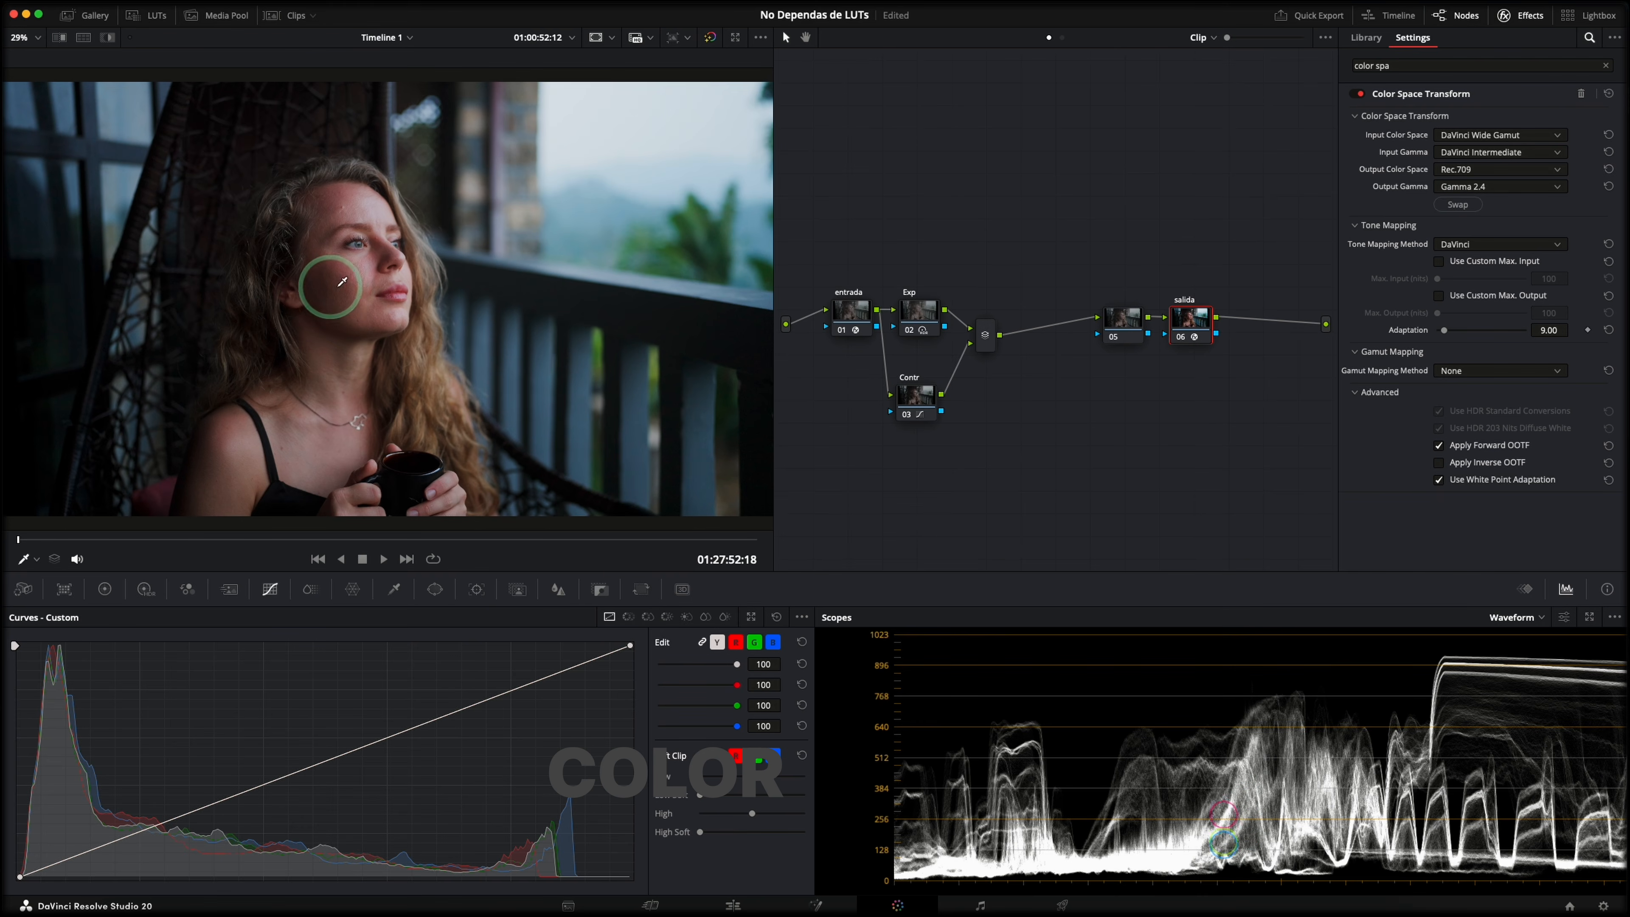
Move node 05 closer to the parallel mixer and label it "BB"
left_click(1166, 406)
left_click_drag(1123, 324, 1066, 327)
right_click(1061, 330)
left_click(1076, 394)
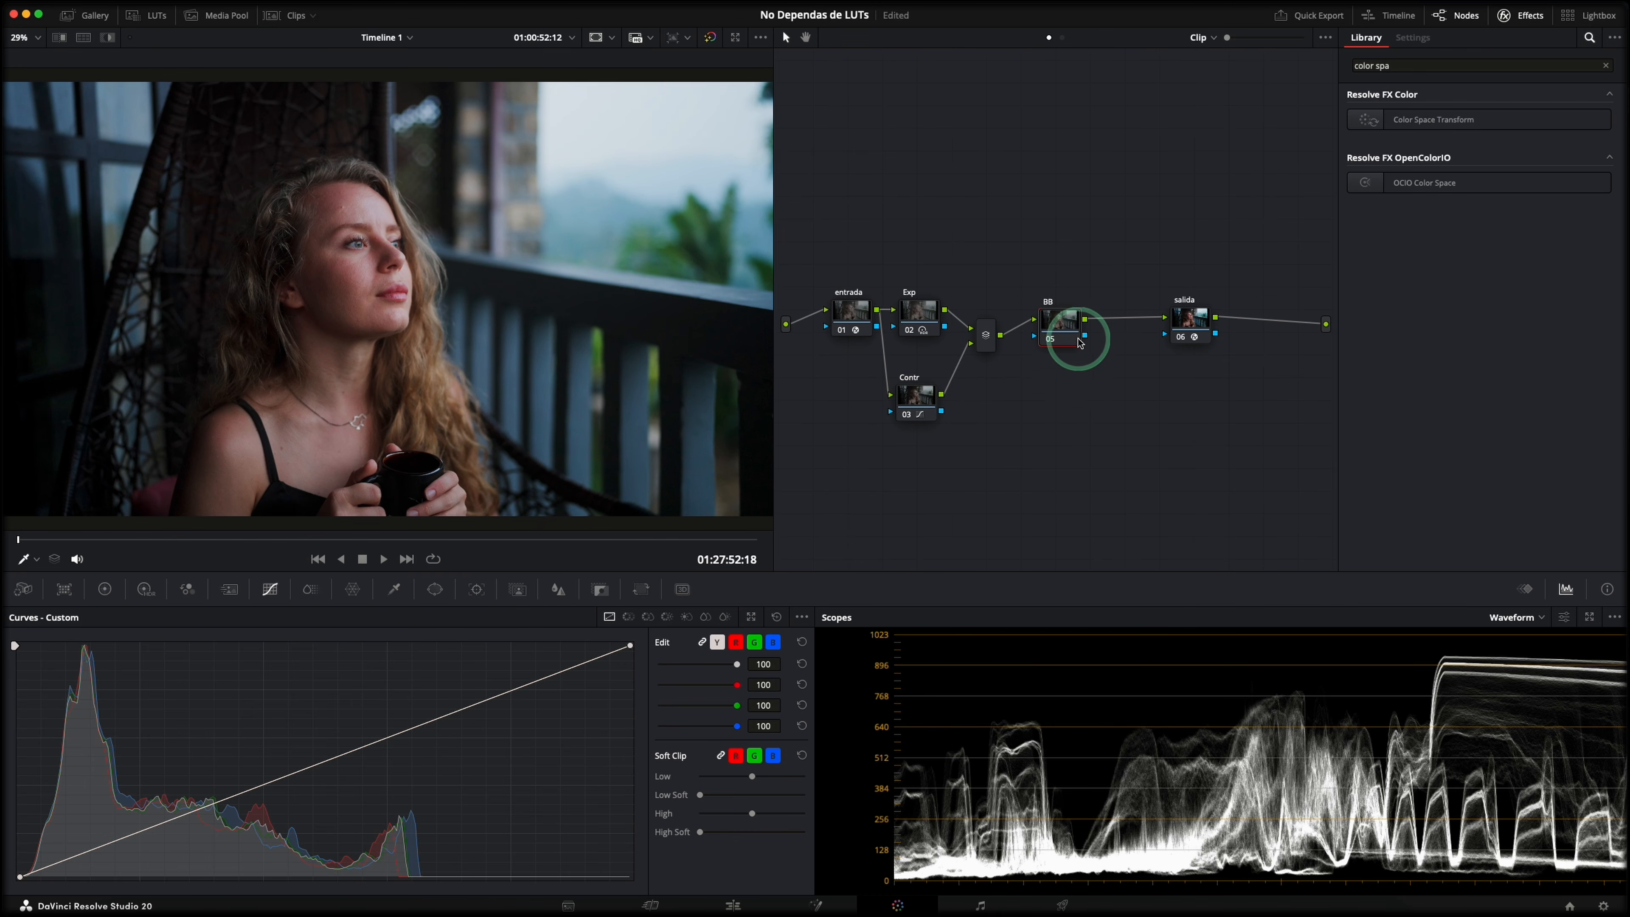
Set the BB node's gamma to Linear and its Lum Mix to 0.00 in the primary color wheels
right_click(1065, 333)
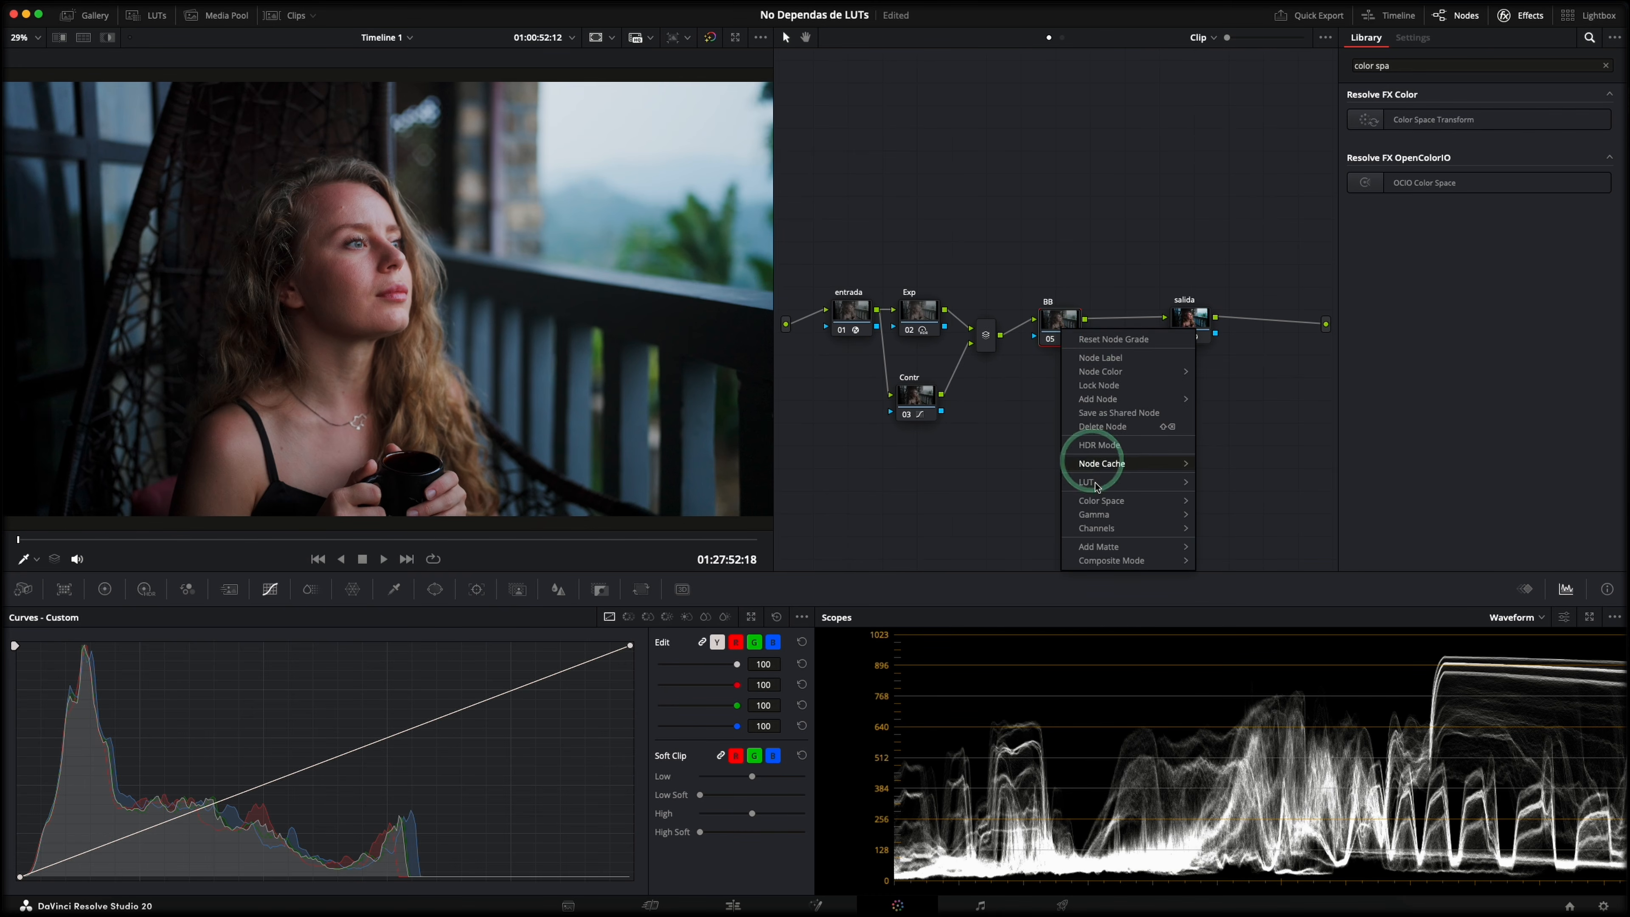
mouse_move(1123, 521)
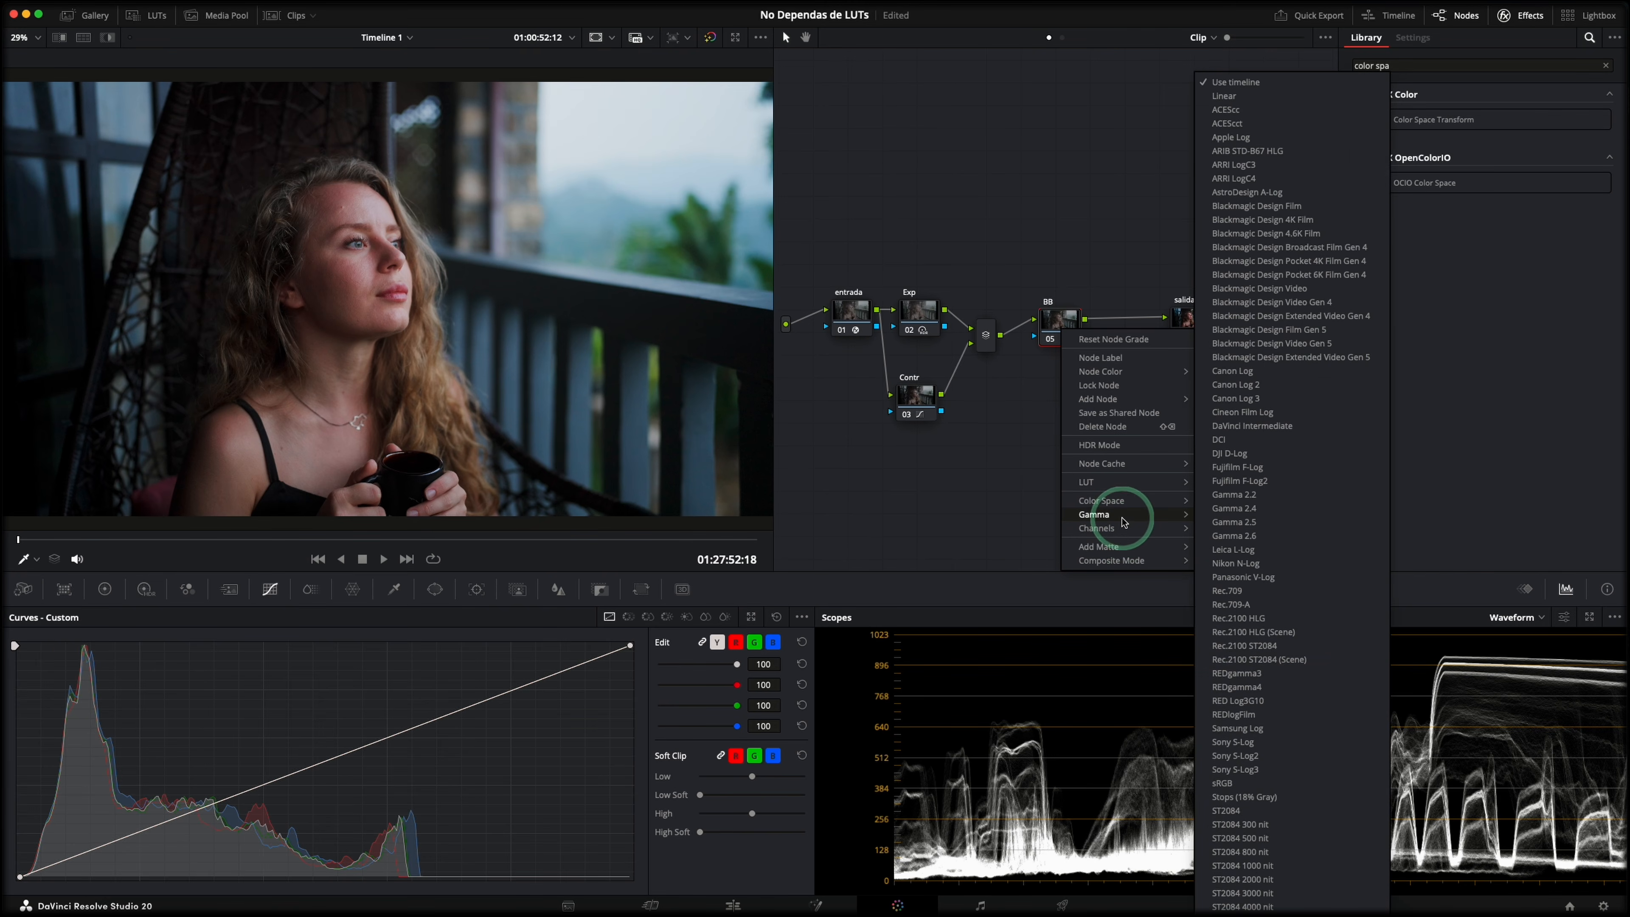
left_click(1242, 107)
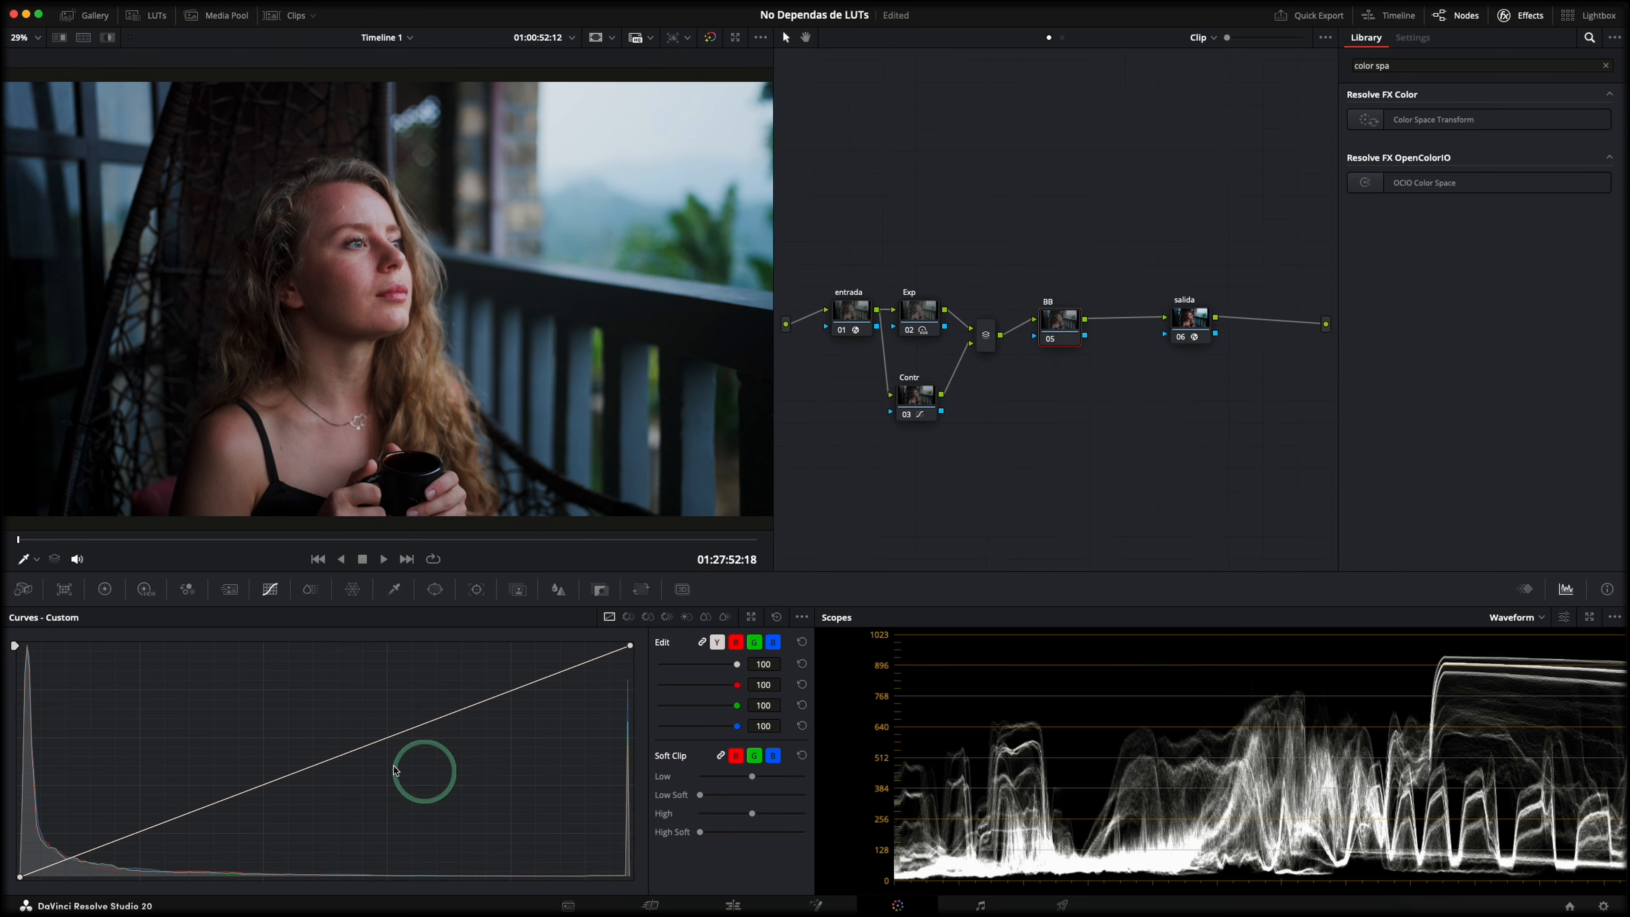
left_click(105, 589)
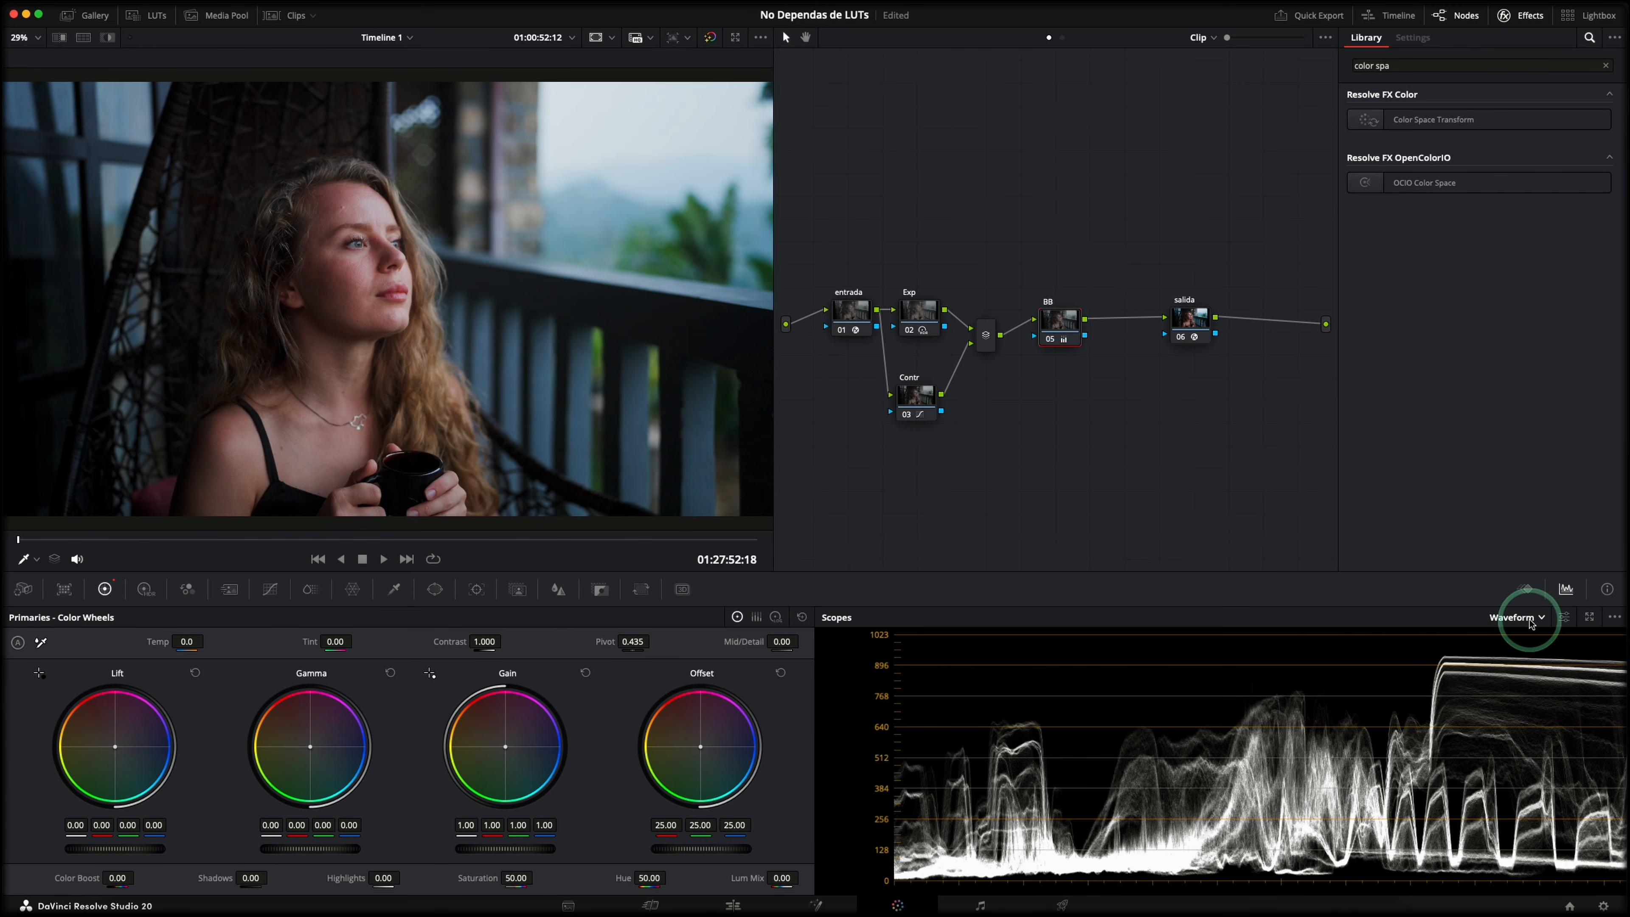
Switch the scope from Waveform to Vectorscope with the skin tone indicator shown
left_click(1507, 617)
left_click(1530, 666)
left_click(1564, 617)
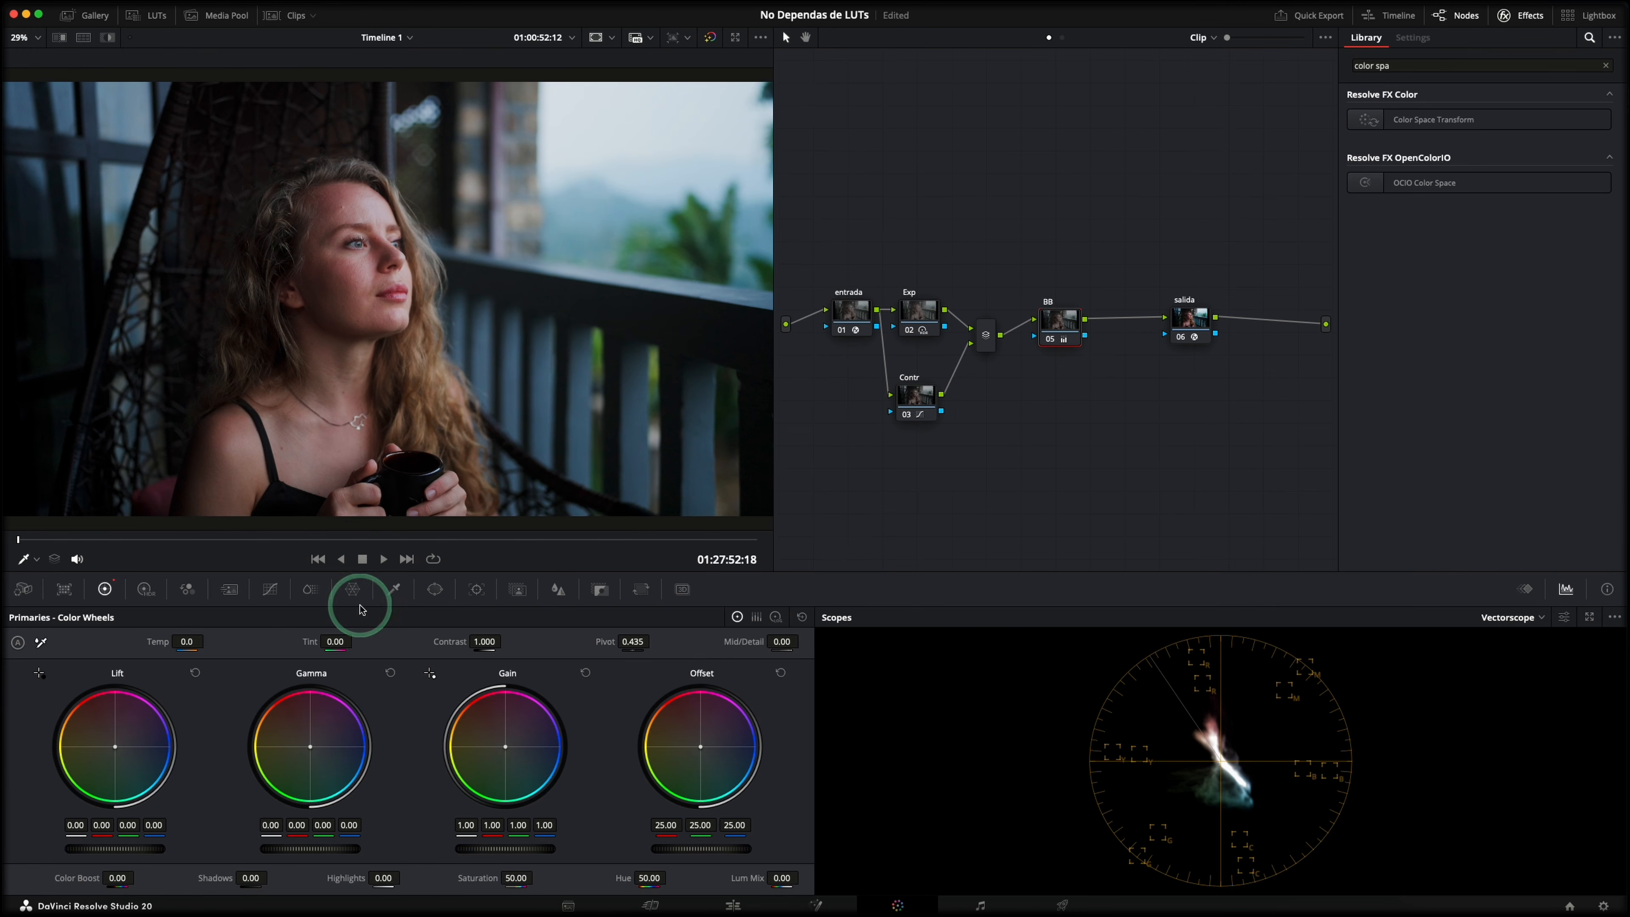
Use the viewer's Qualifier mode to check skin tones and set the BB gain to red 0.98, green 1.01, blue 0.96
left_click(29, 558)
left_click(43, 599)
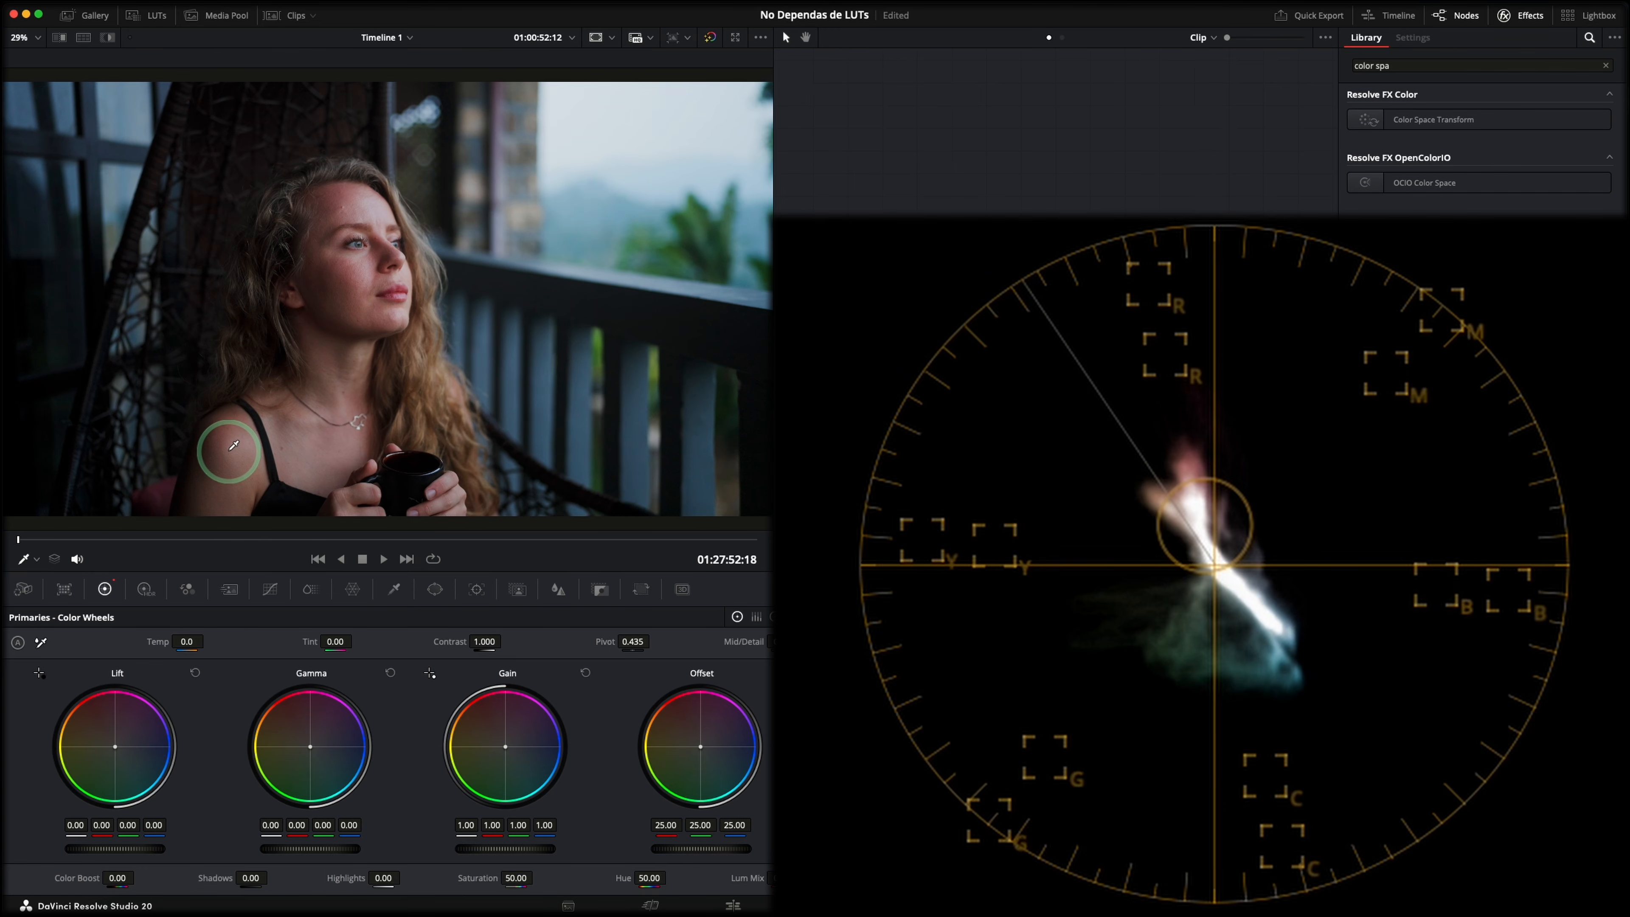
left_click_drag(550, 757, 523, 767)
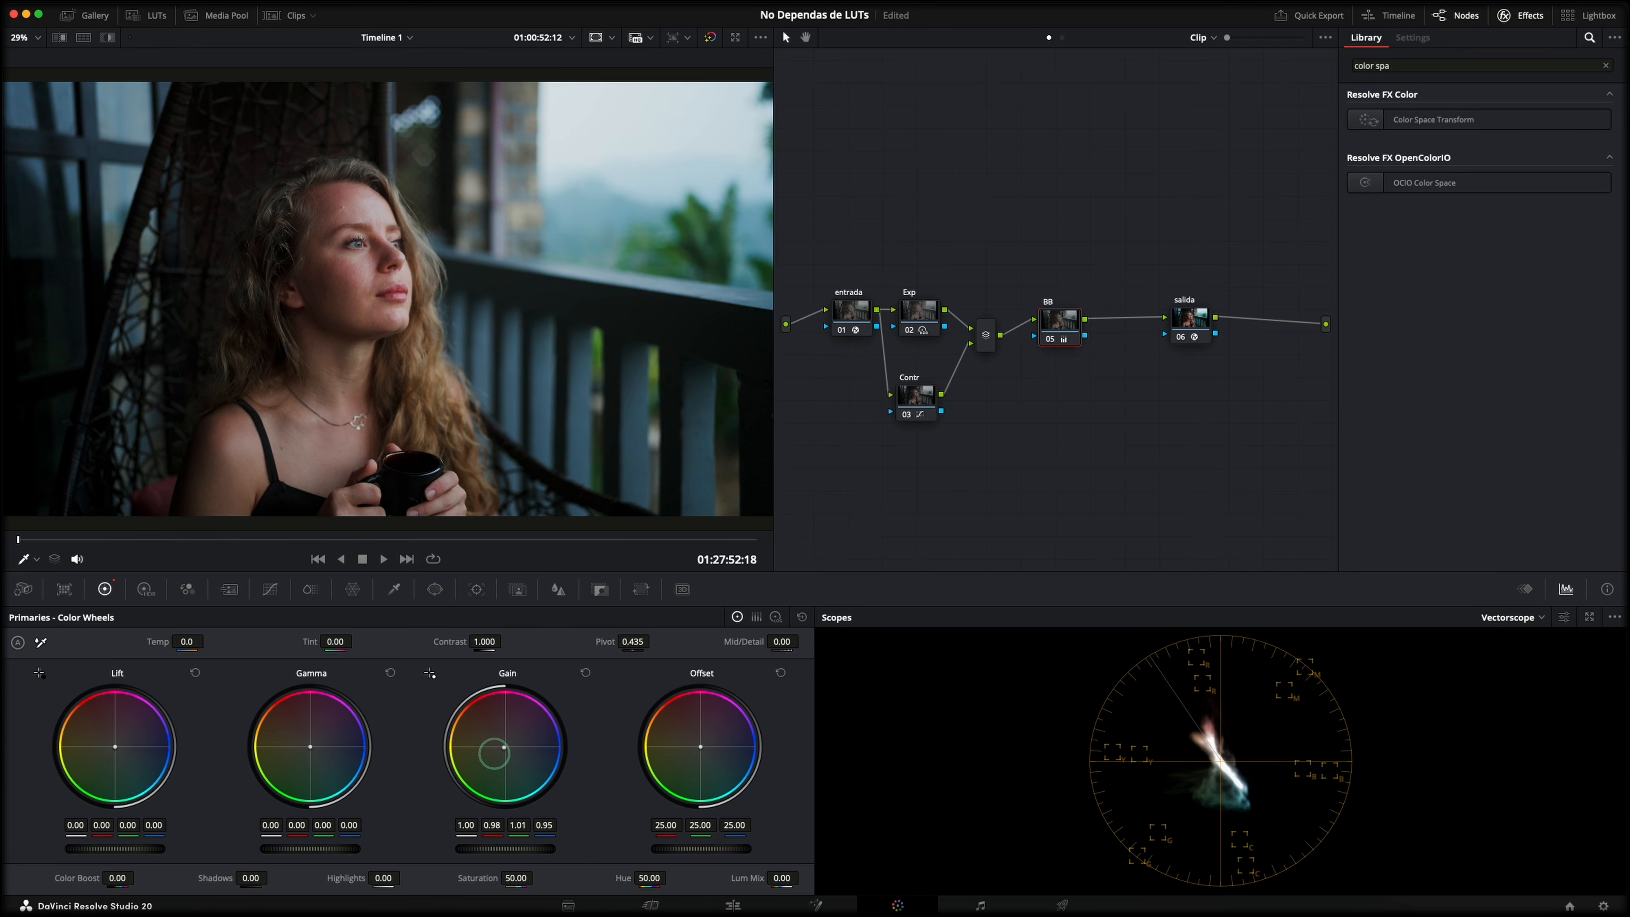
Add a serial node after BB and label it "Sat"
left_click_drag(1062, 324, 1045, 326)
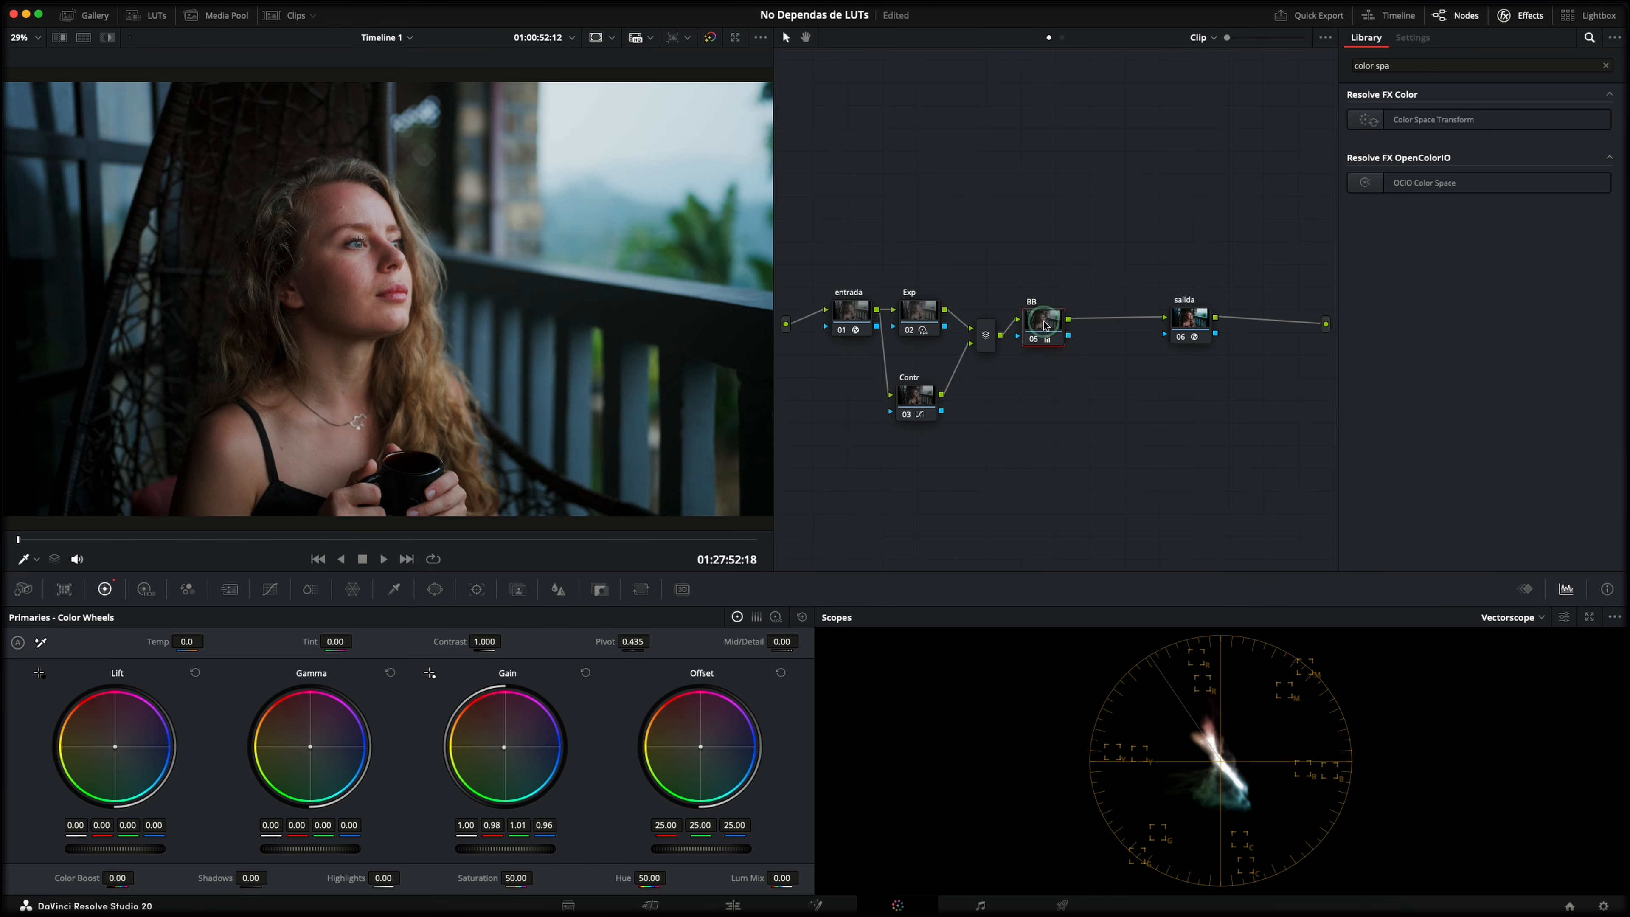
key("alt+s")
right_click(1105, 319)
left_click(1130, 347)
type("Sat")
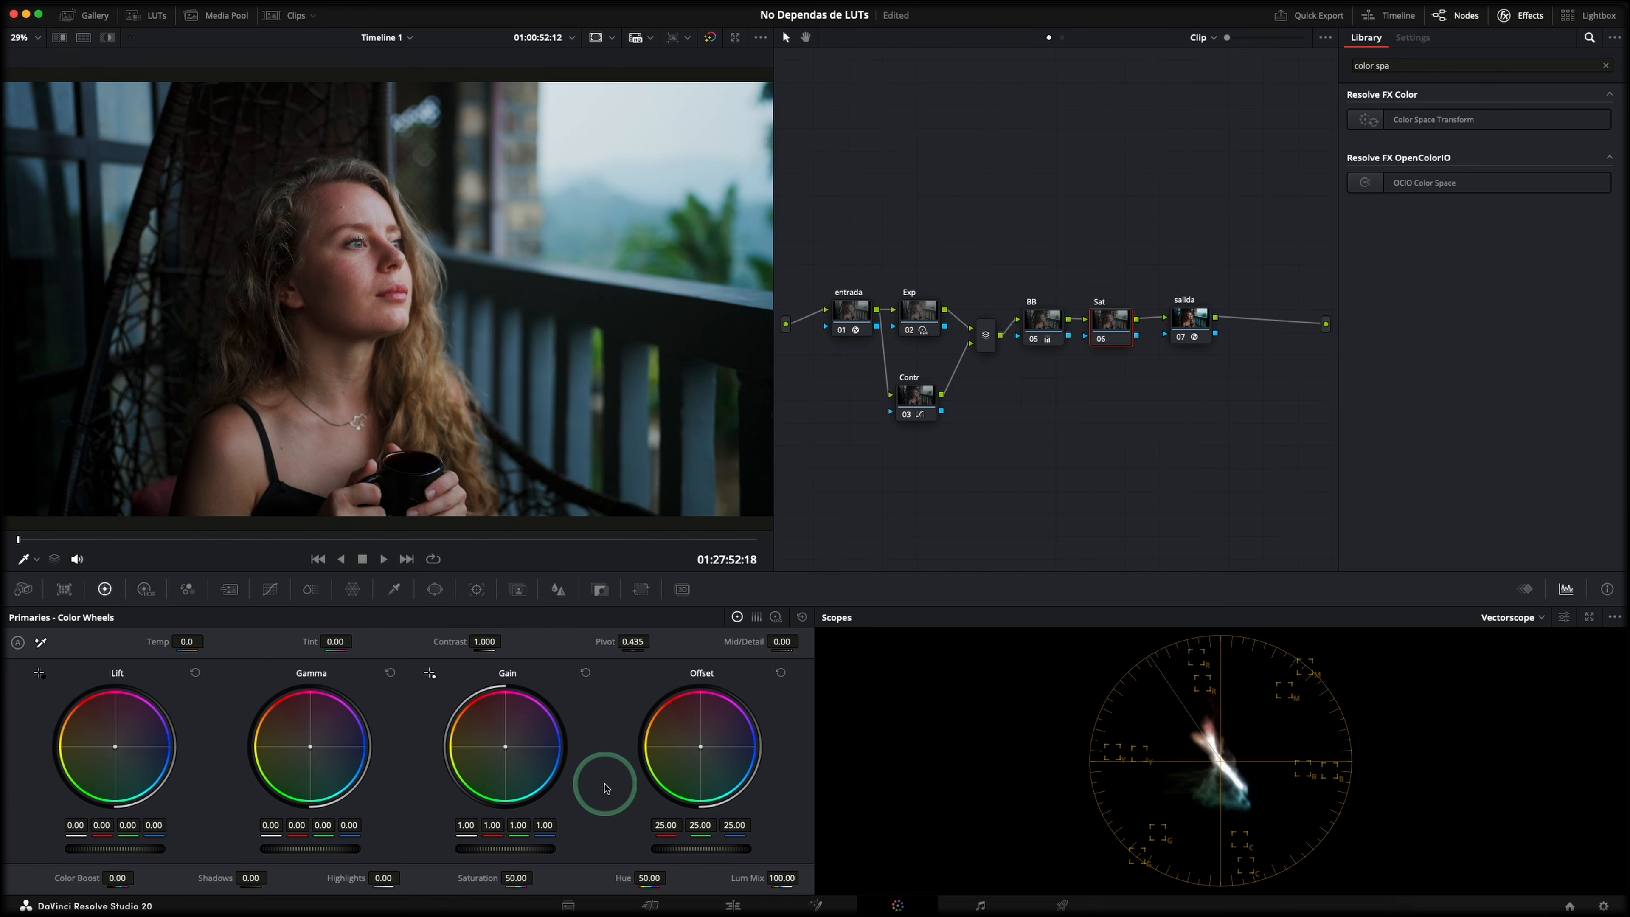
Set the Sat node's color space to HSV
right_click(1098, 325)
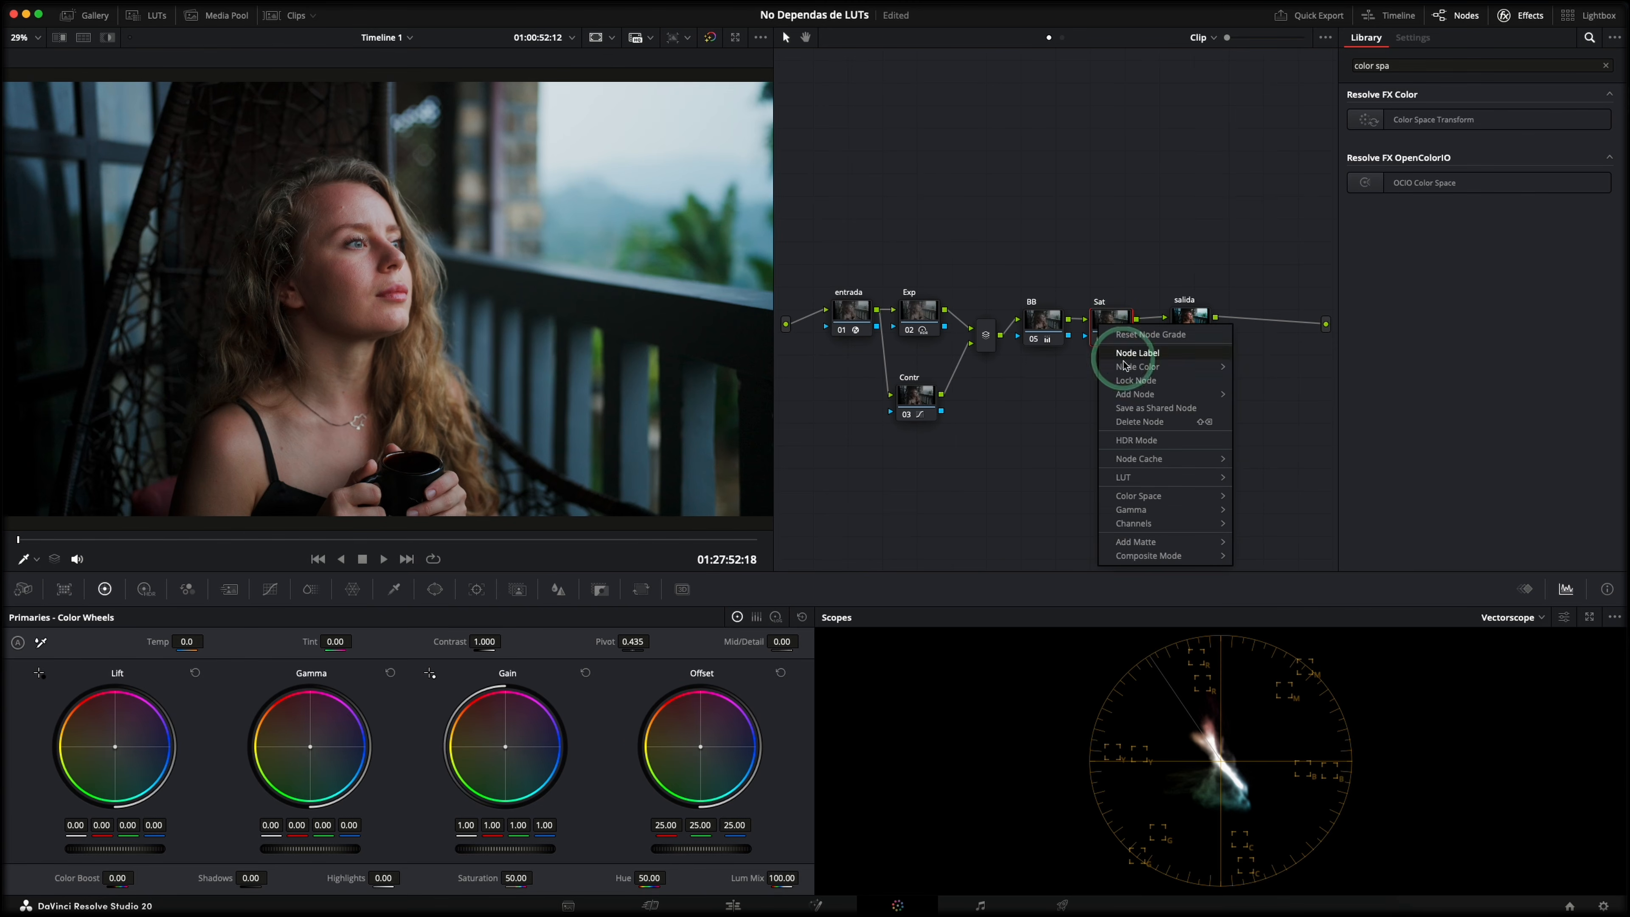
mouse_move(1139, 496)
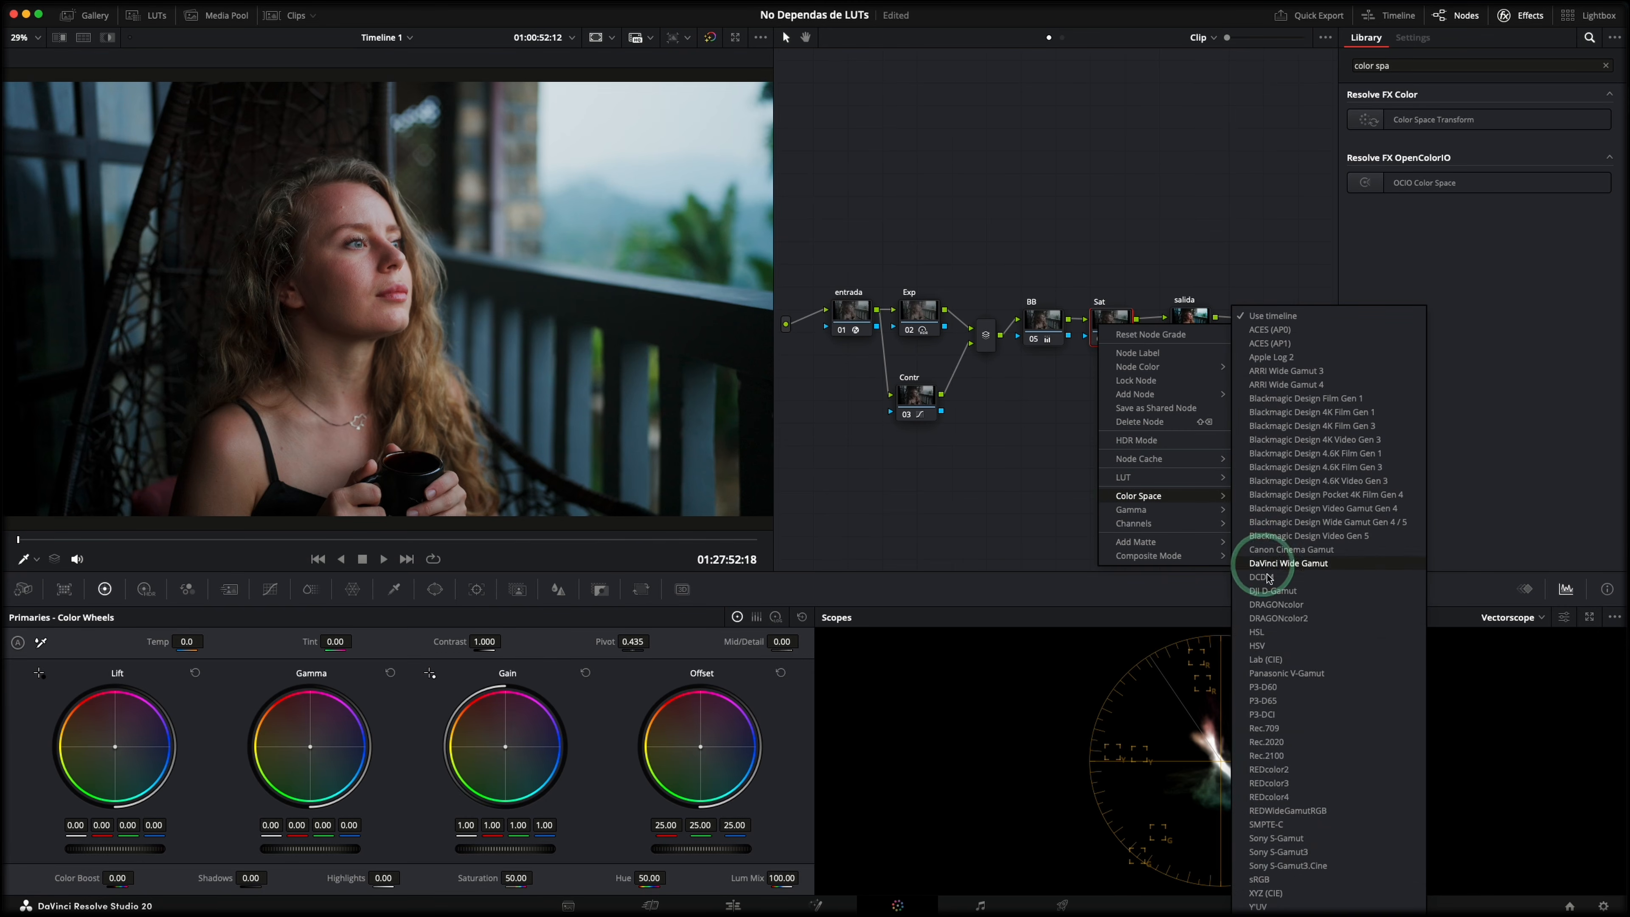
left_click(1278, 634)
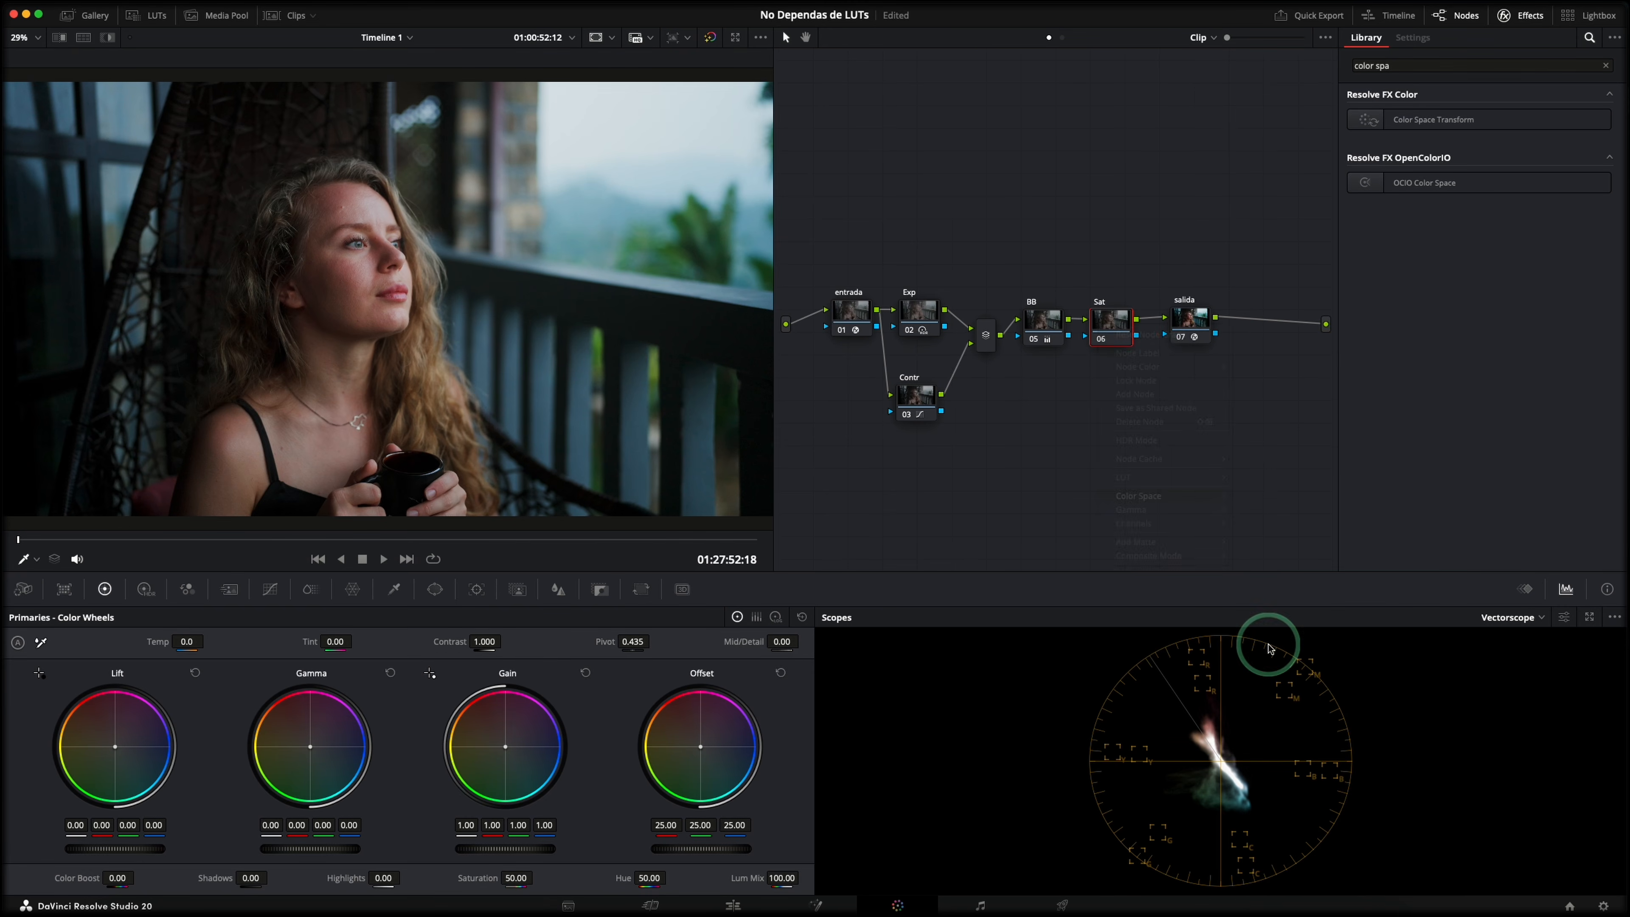
Disable the Sat node's other channels so it affects only saturation, and set its gamma to 0.02
right_click(1119, 329)
mouse_move(1164, 527)
left_click(1288, 542)
right_click(1113, 333)
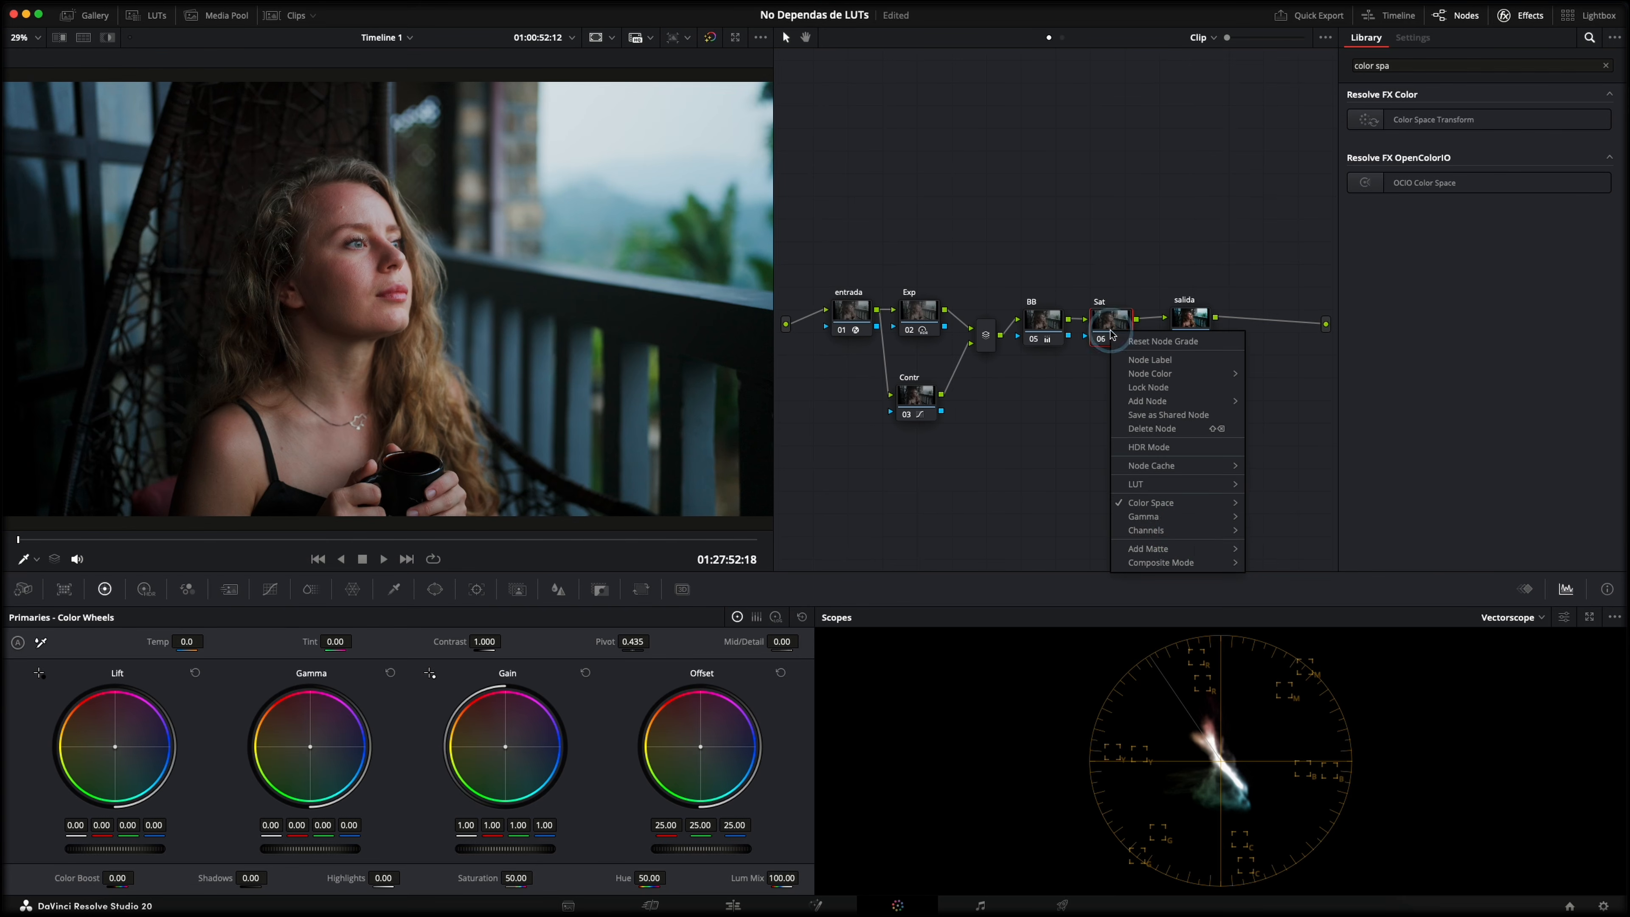
mouse_move(1185, 537)
left_click(1276, 548)
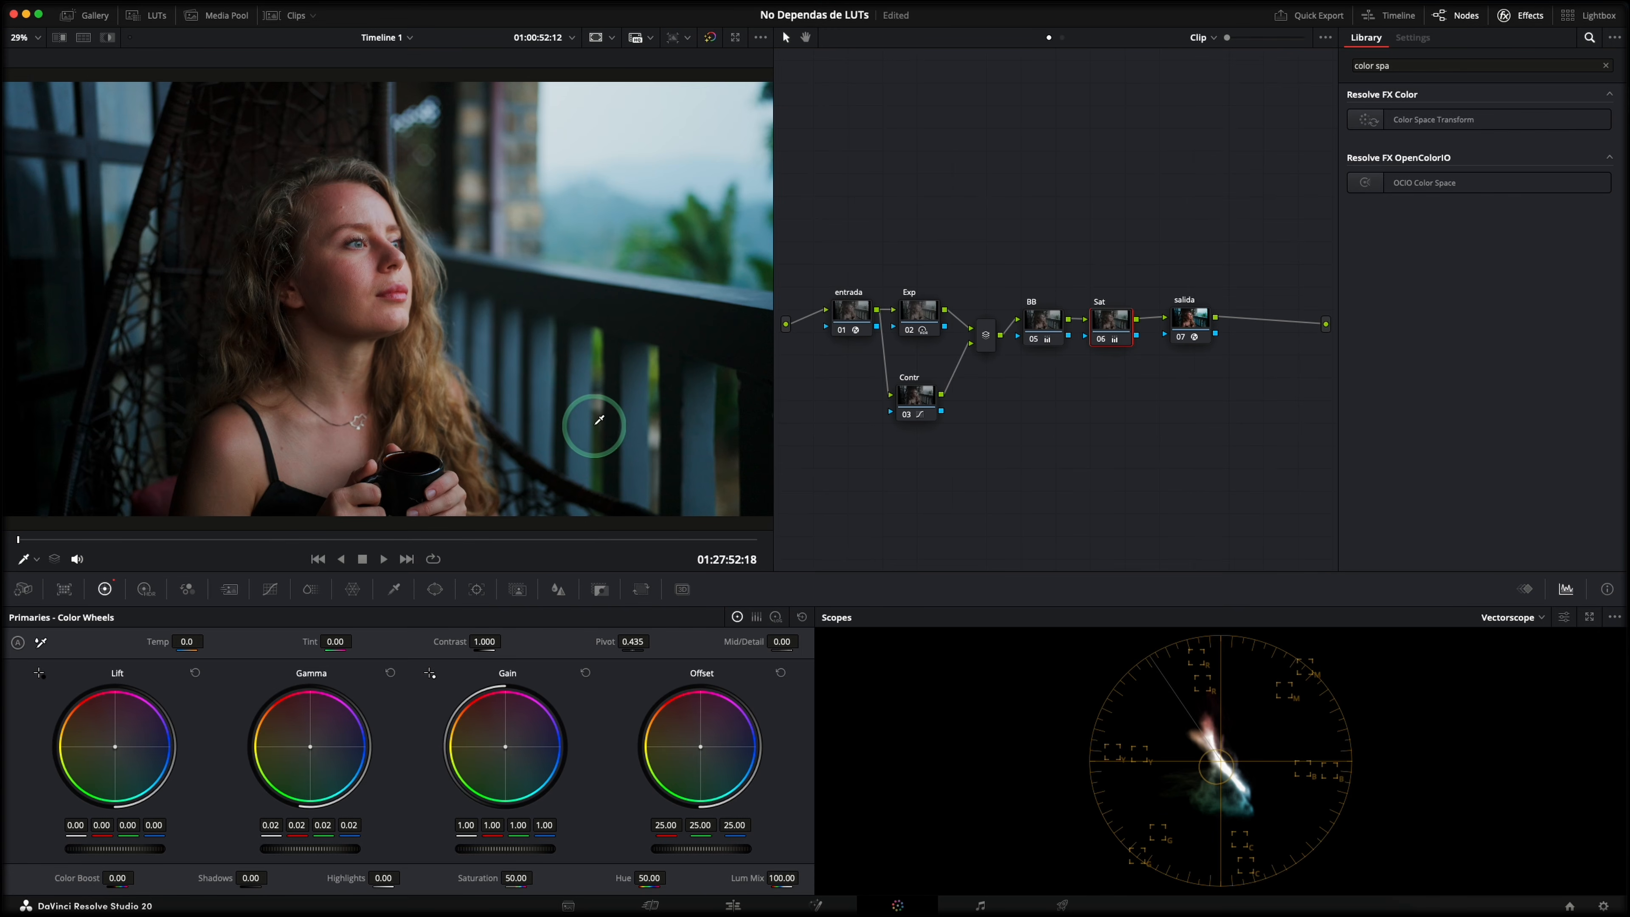
Make room before the salida node, add a parallel node to Sat, label it "Hue Sat" and place it below
left_click_drag(1190, 325, 1267, 327)
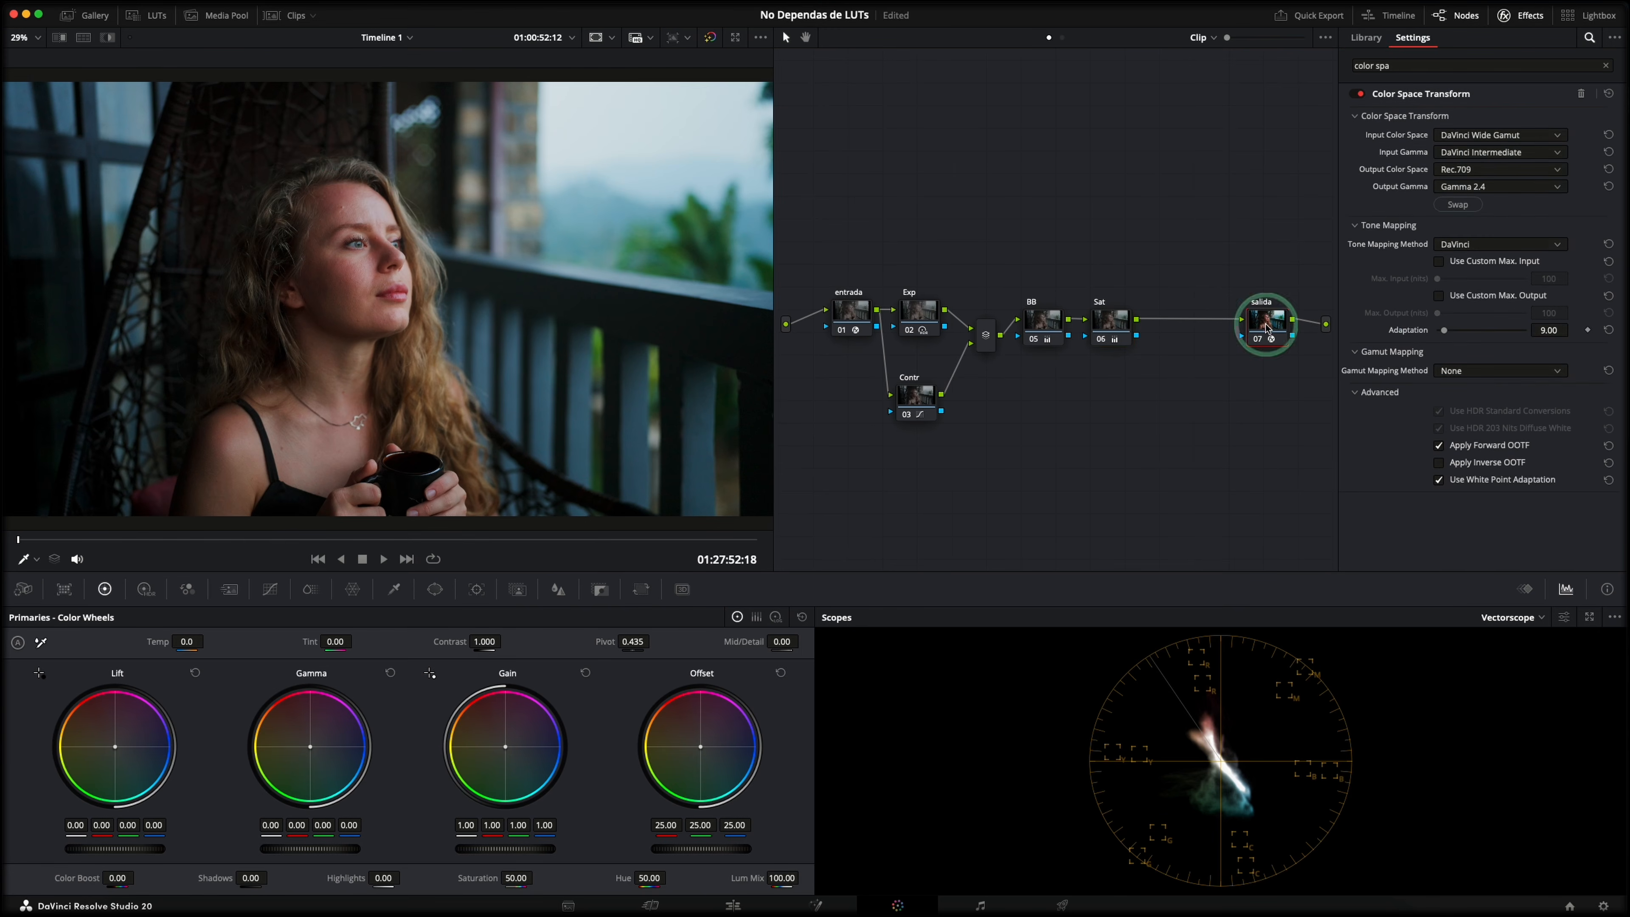
left_click(1109, 323)
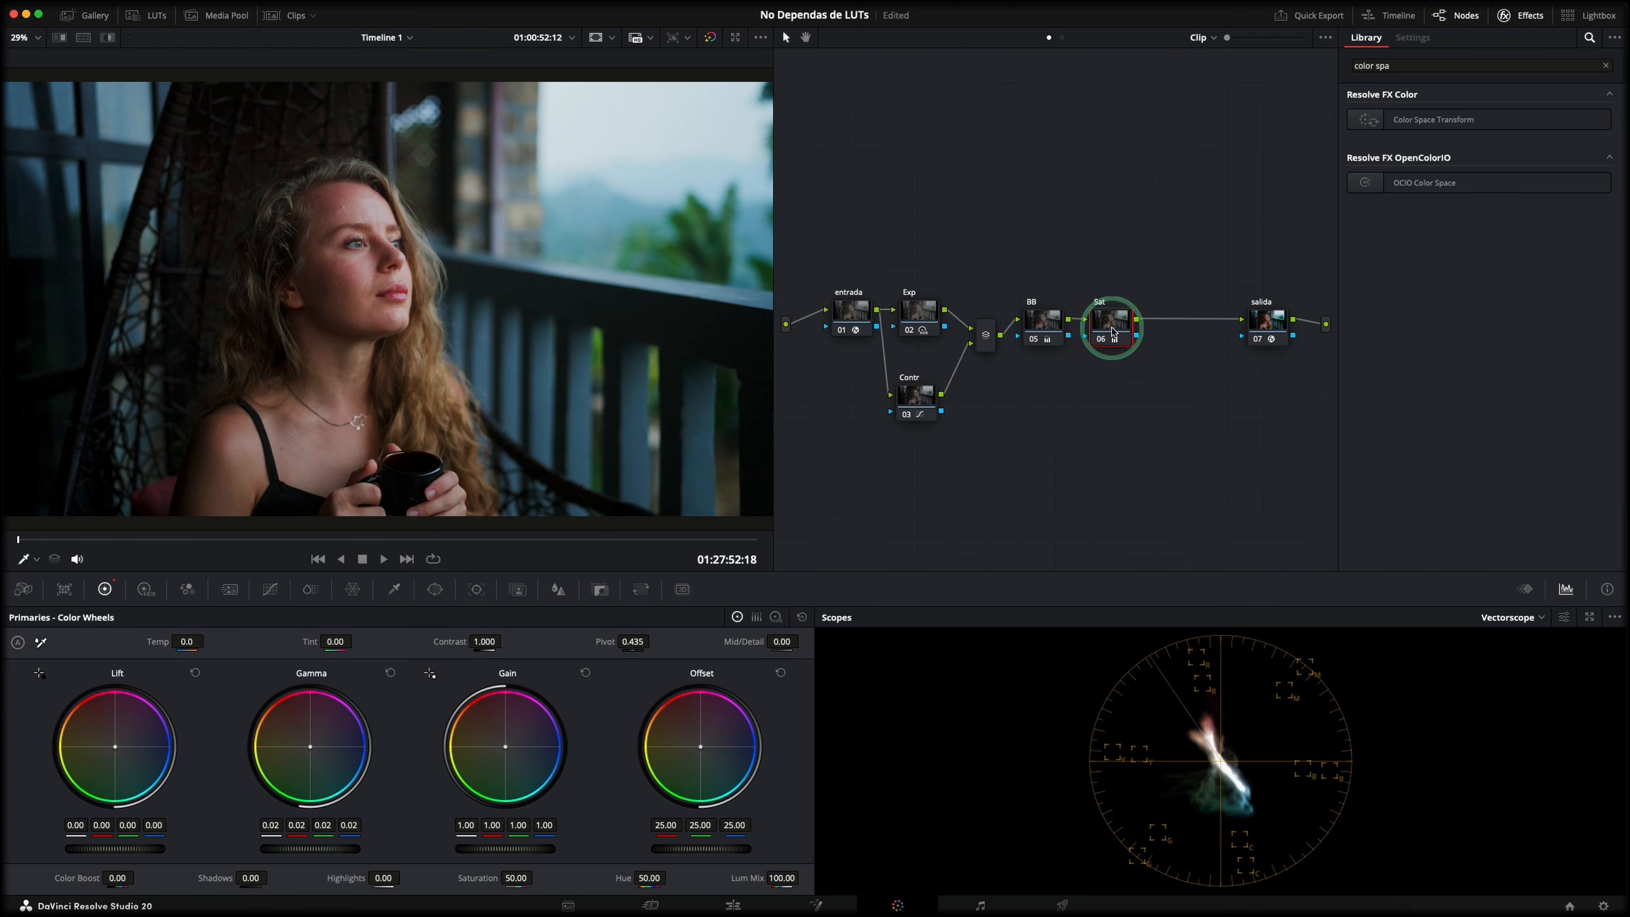
right_click(1115, 376)
left_click(1157, 407)
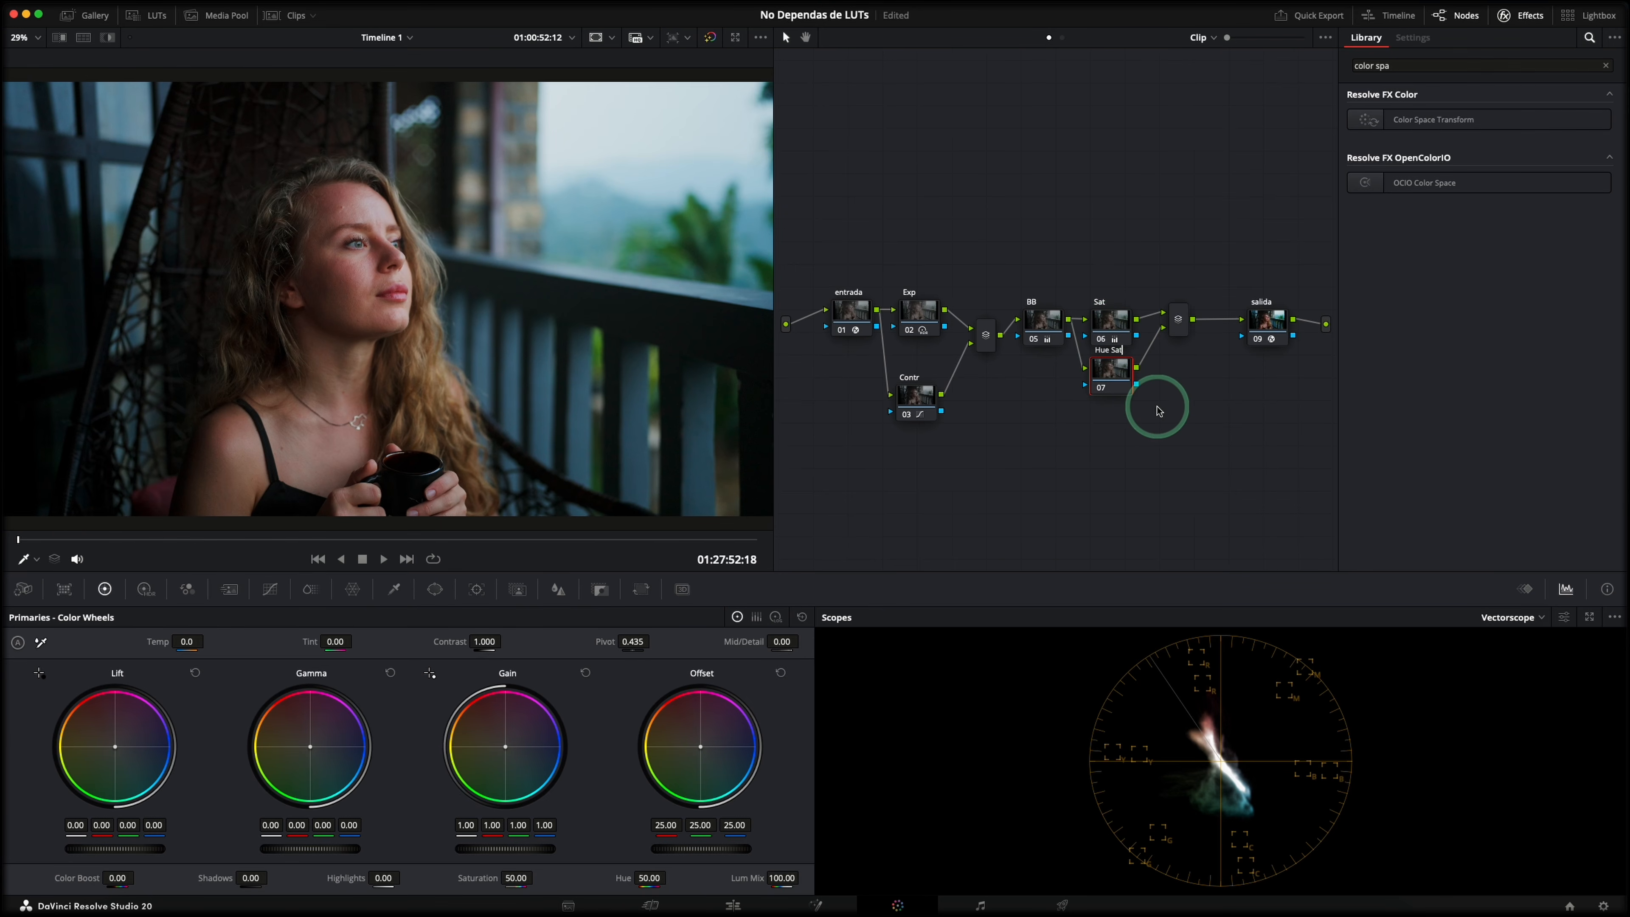
left_click_drag(1114, 384, 1114, 396)
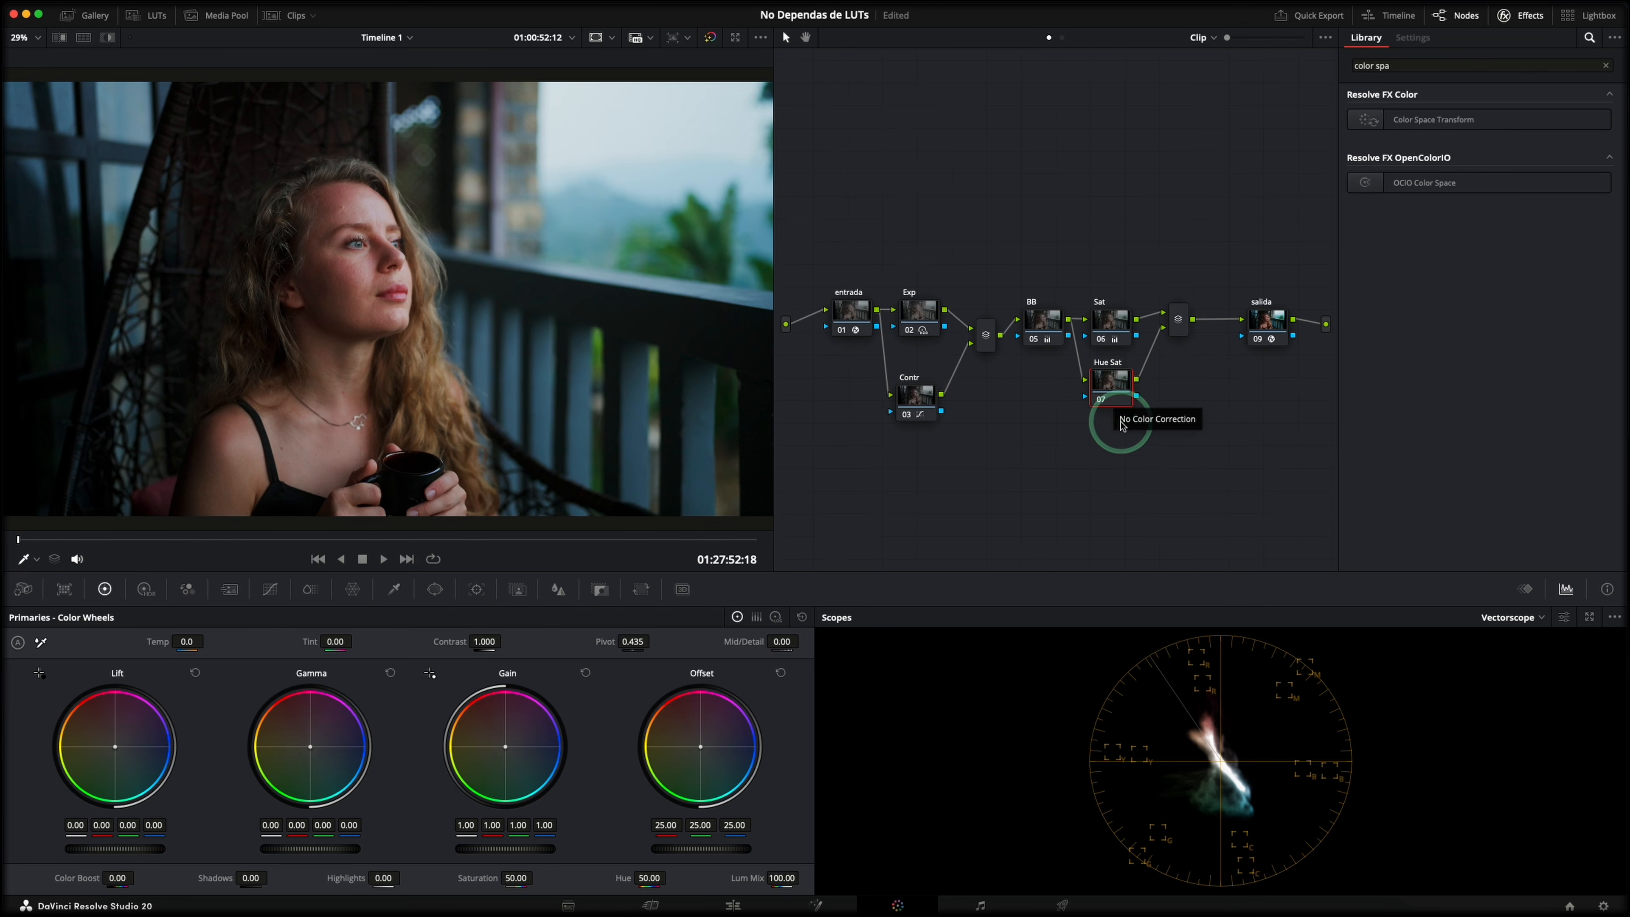
Reduce red skin saturation to 0.88 at input hue 261.36 with the Hue Vs Sat curve on the Hue Sat node
left_click(276, 594)
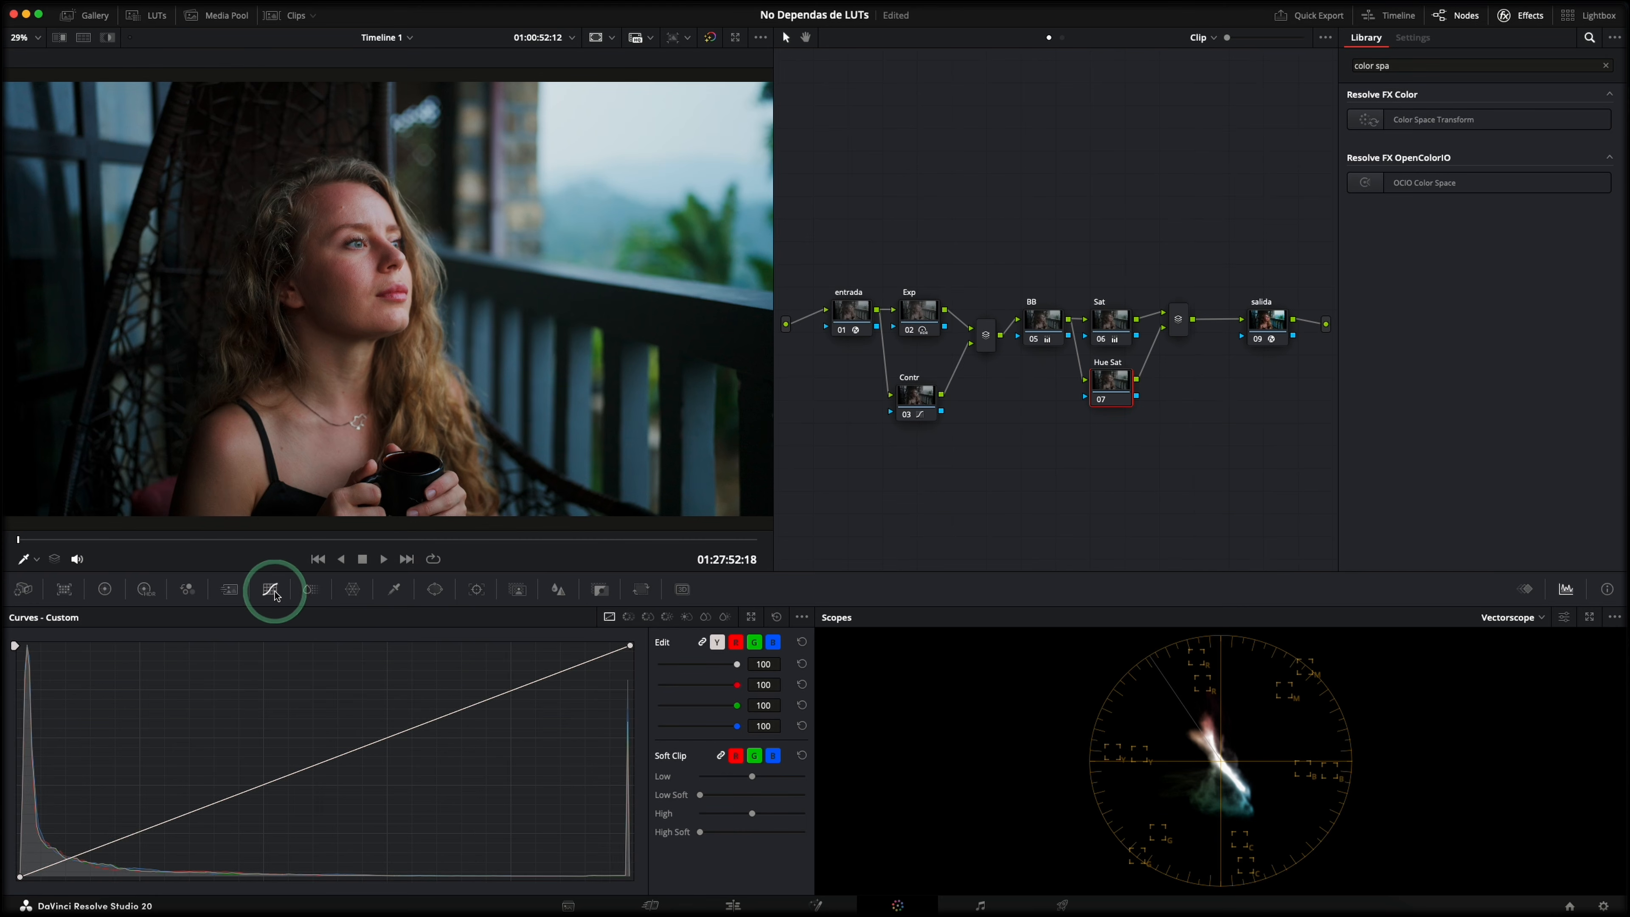
left_click(649, 617)
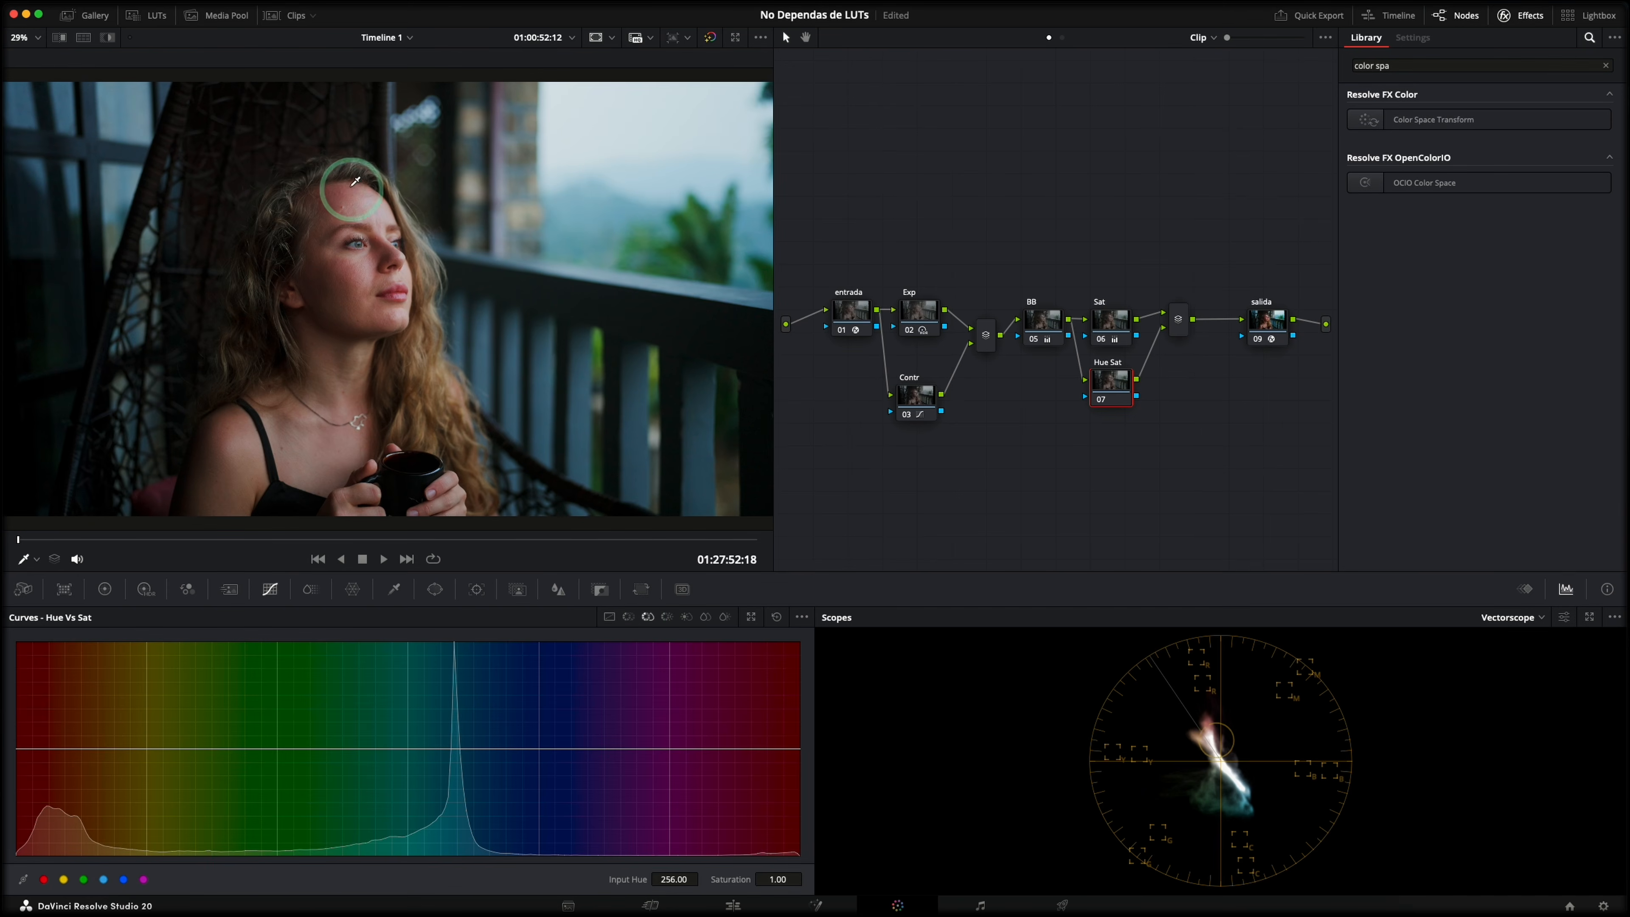
scroll(346, 186, "up", 2)
scroll(346, 183, "up", 2)
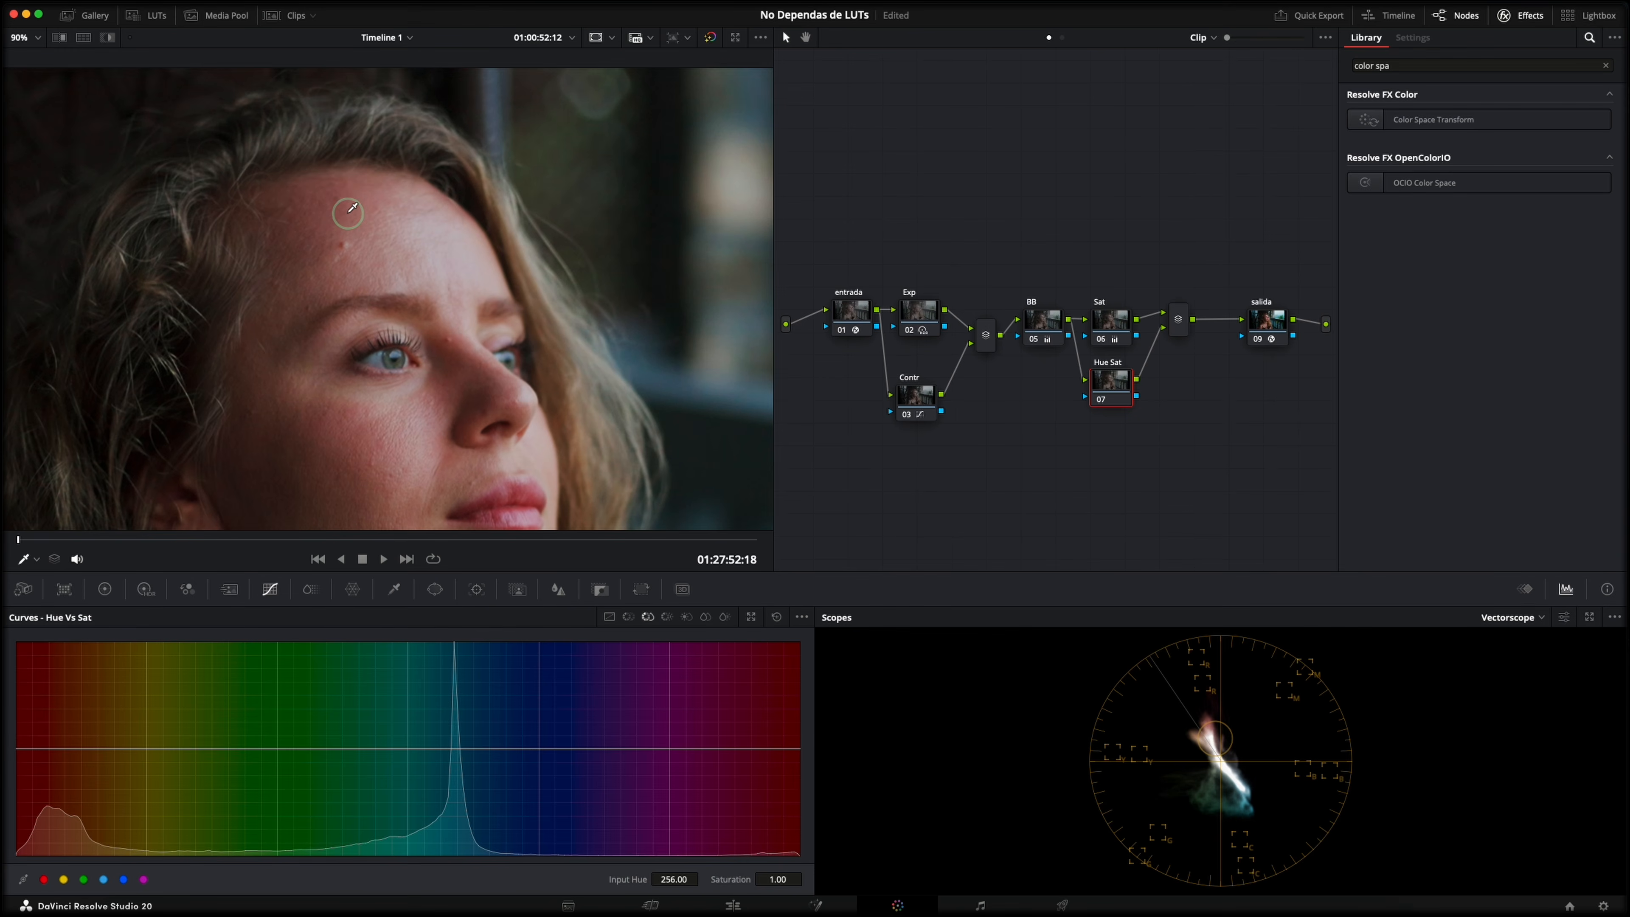
left_click(33, 749)
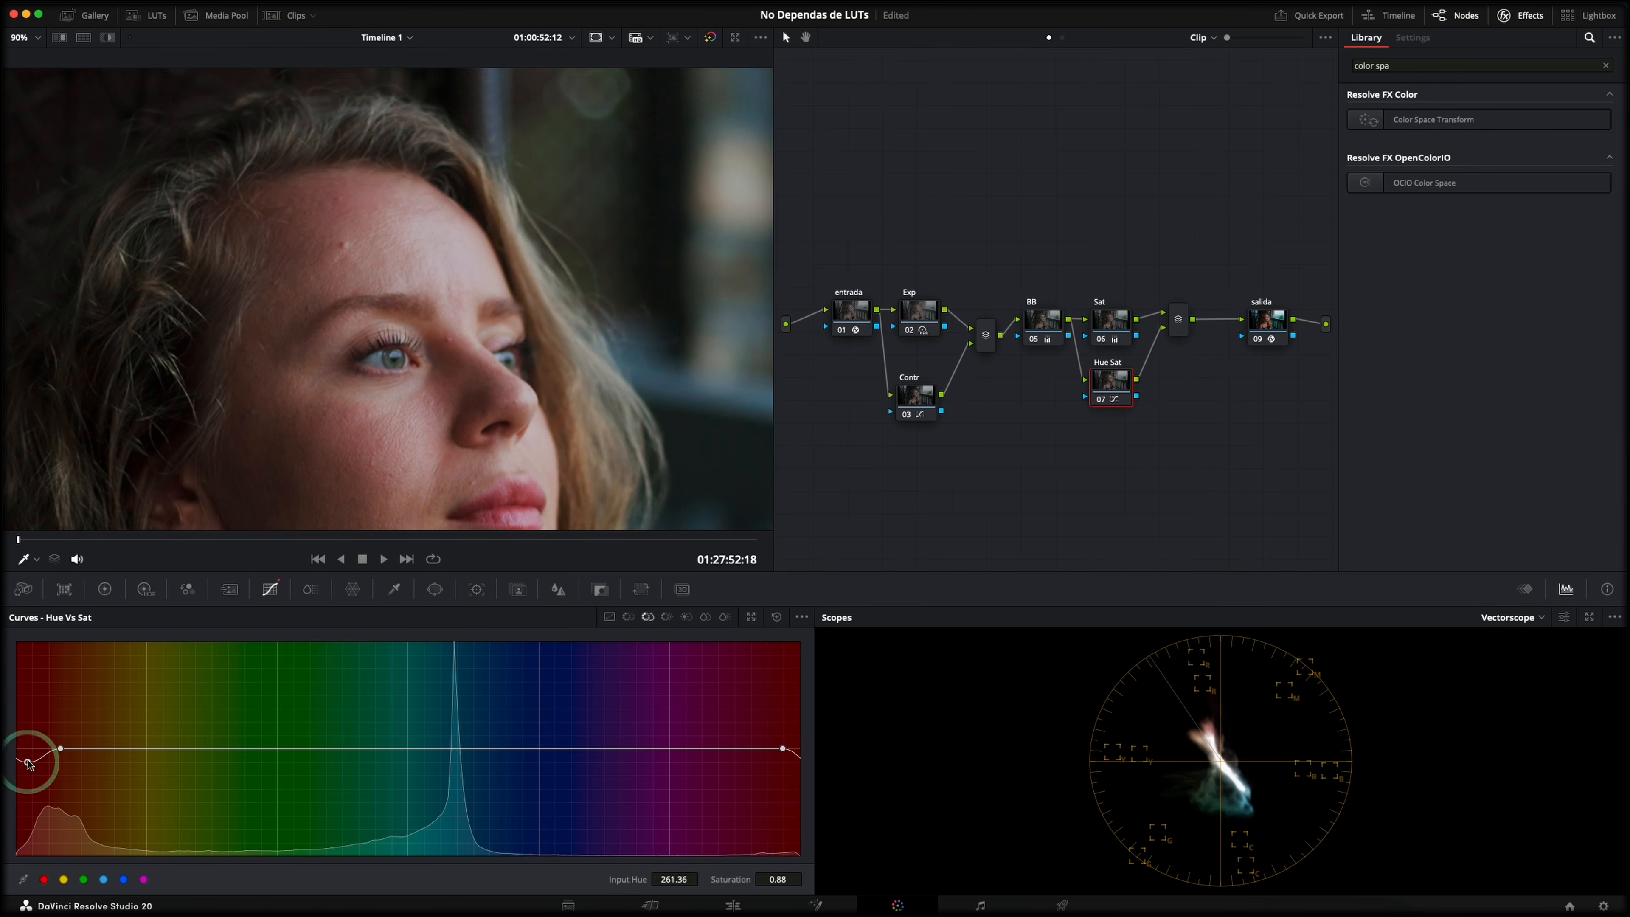
key("shift+z")
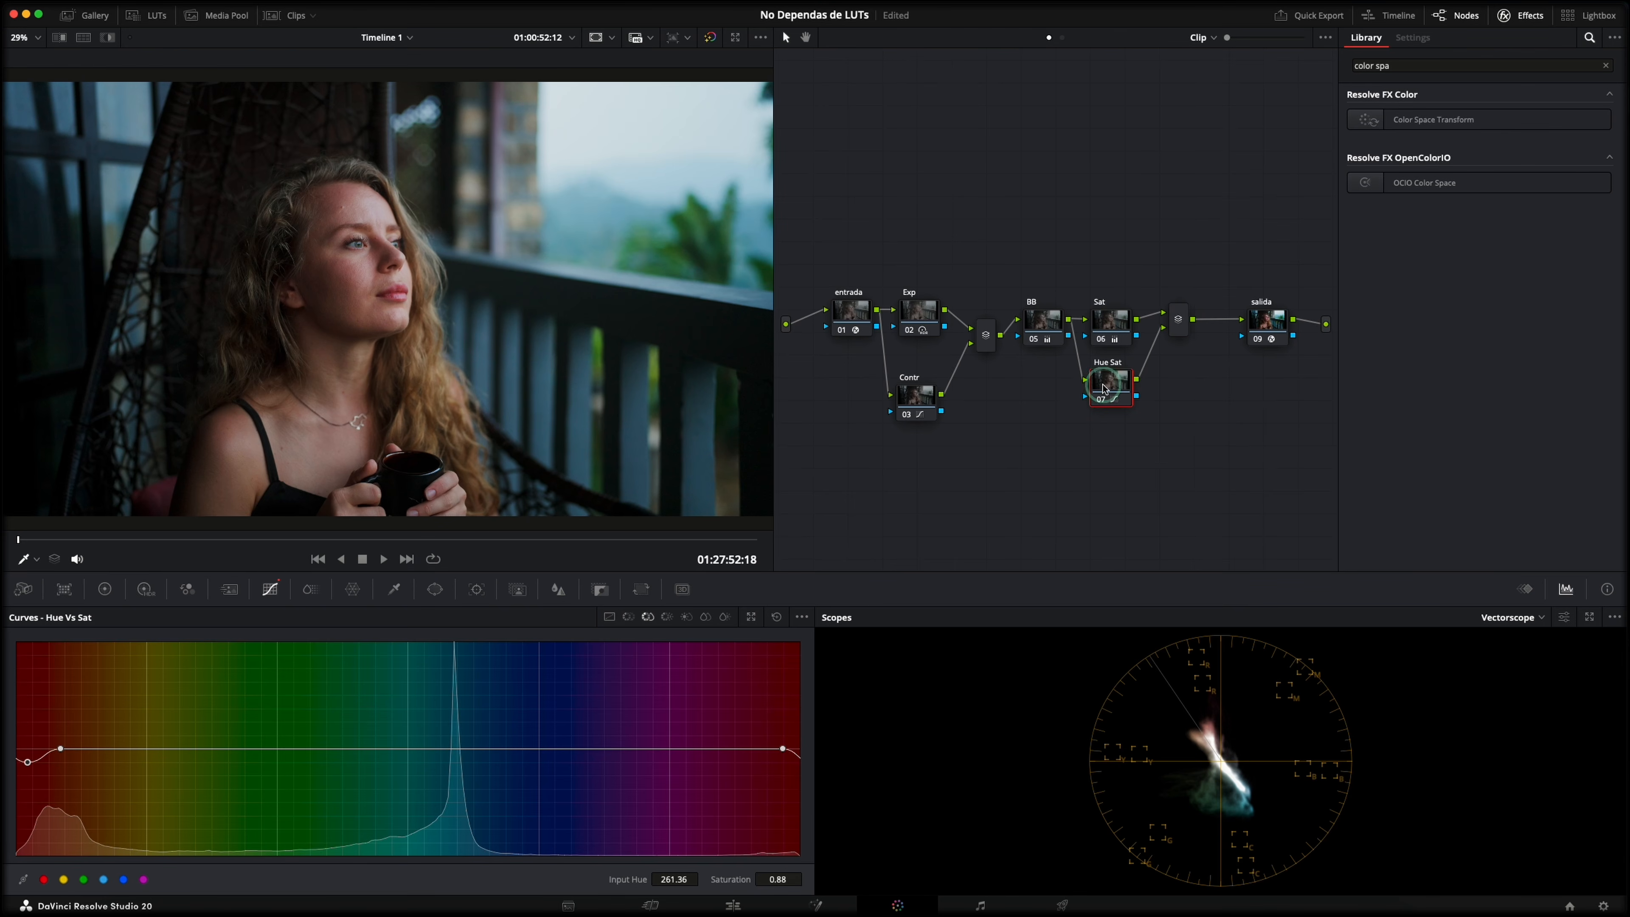
Add a parallel node to Hue Sat, place it below and label it "Lum Sat"
key("alt+p")
left_click_drag(1109, 437, 1107, 445)
right_click(1111, 450)
left_click(1142, 478)
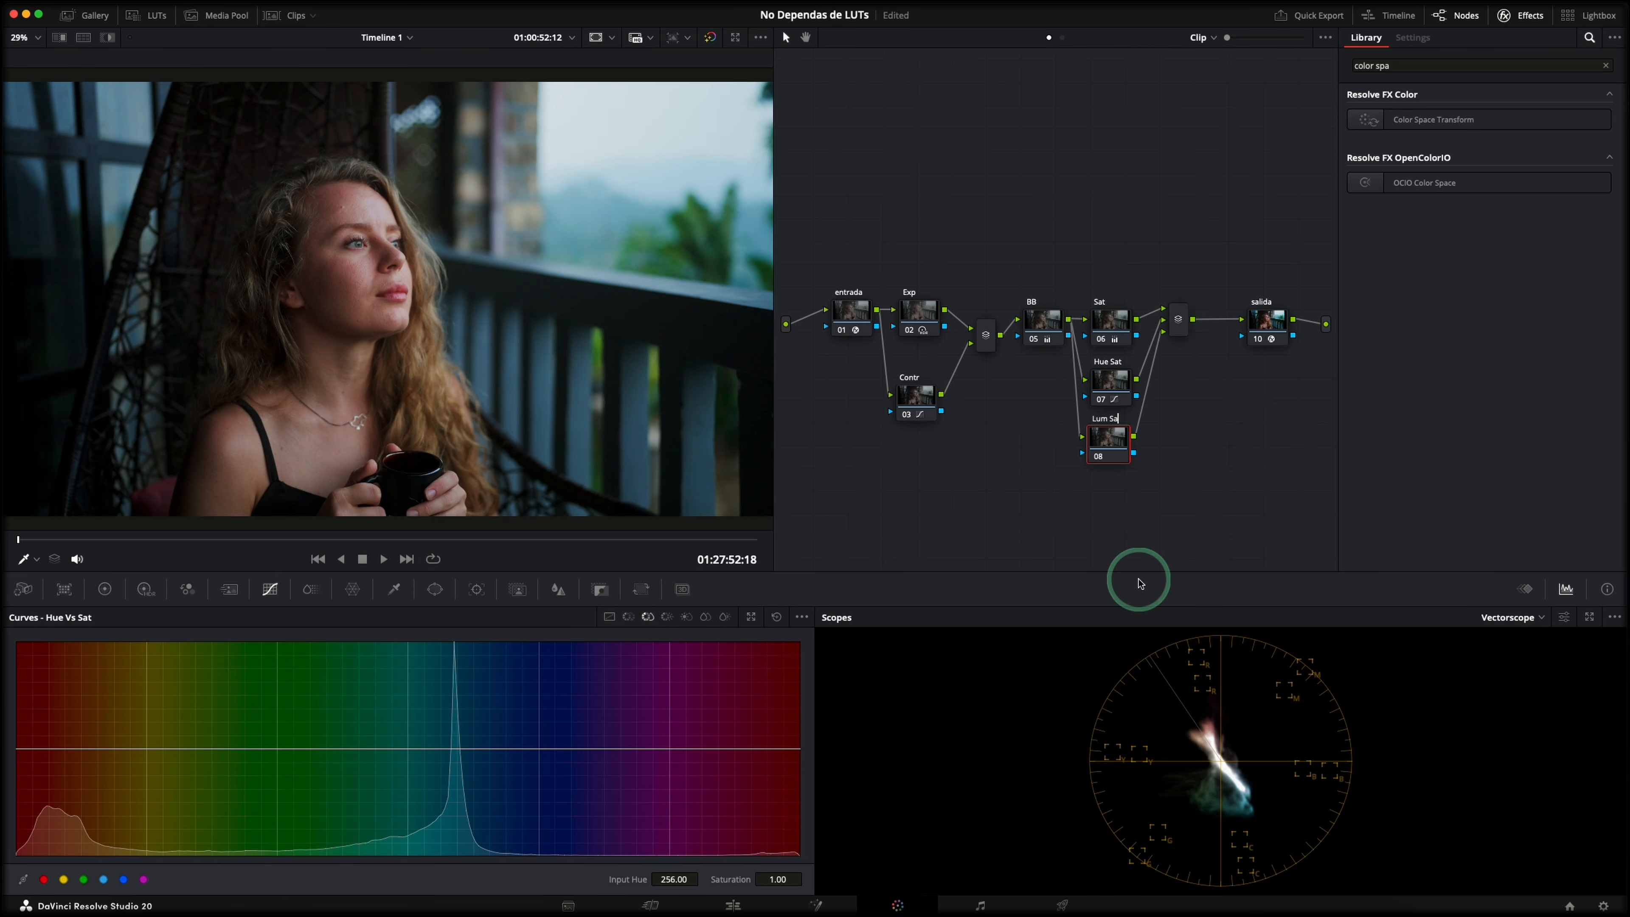
On the Lum Sat node's Lum Vs Sat curve, set both end points to saturation 0.00 and add a point at input lum 0.22, saturation 1.01
left_click(687, 617)
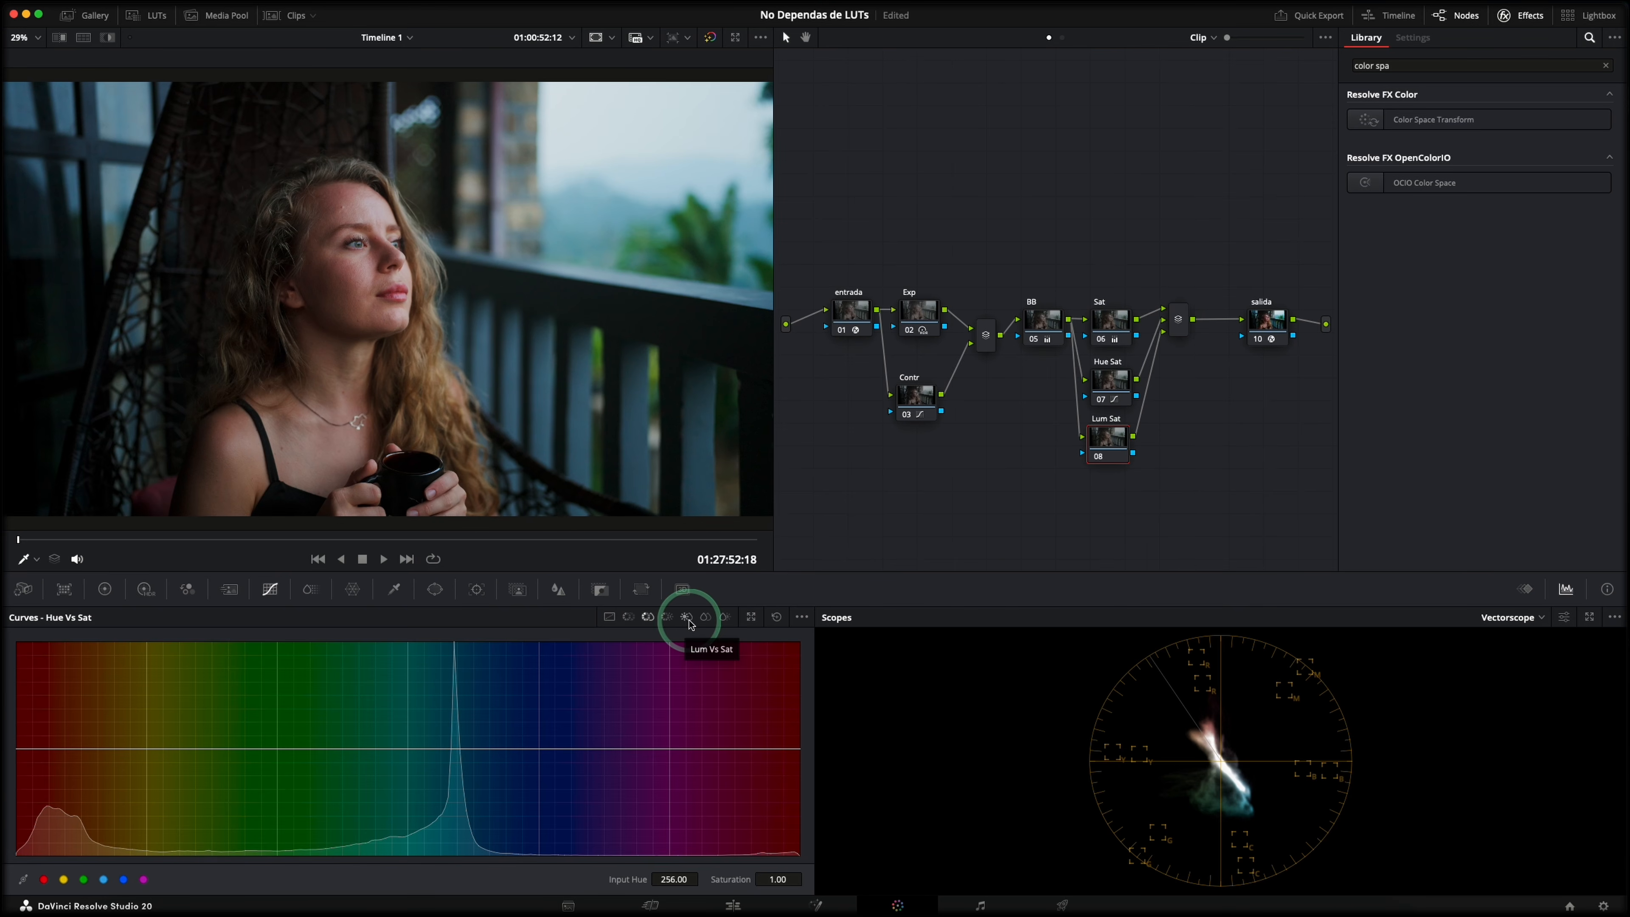
left_click(687, 618)
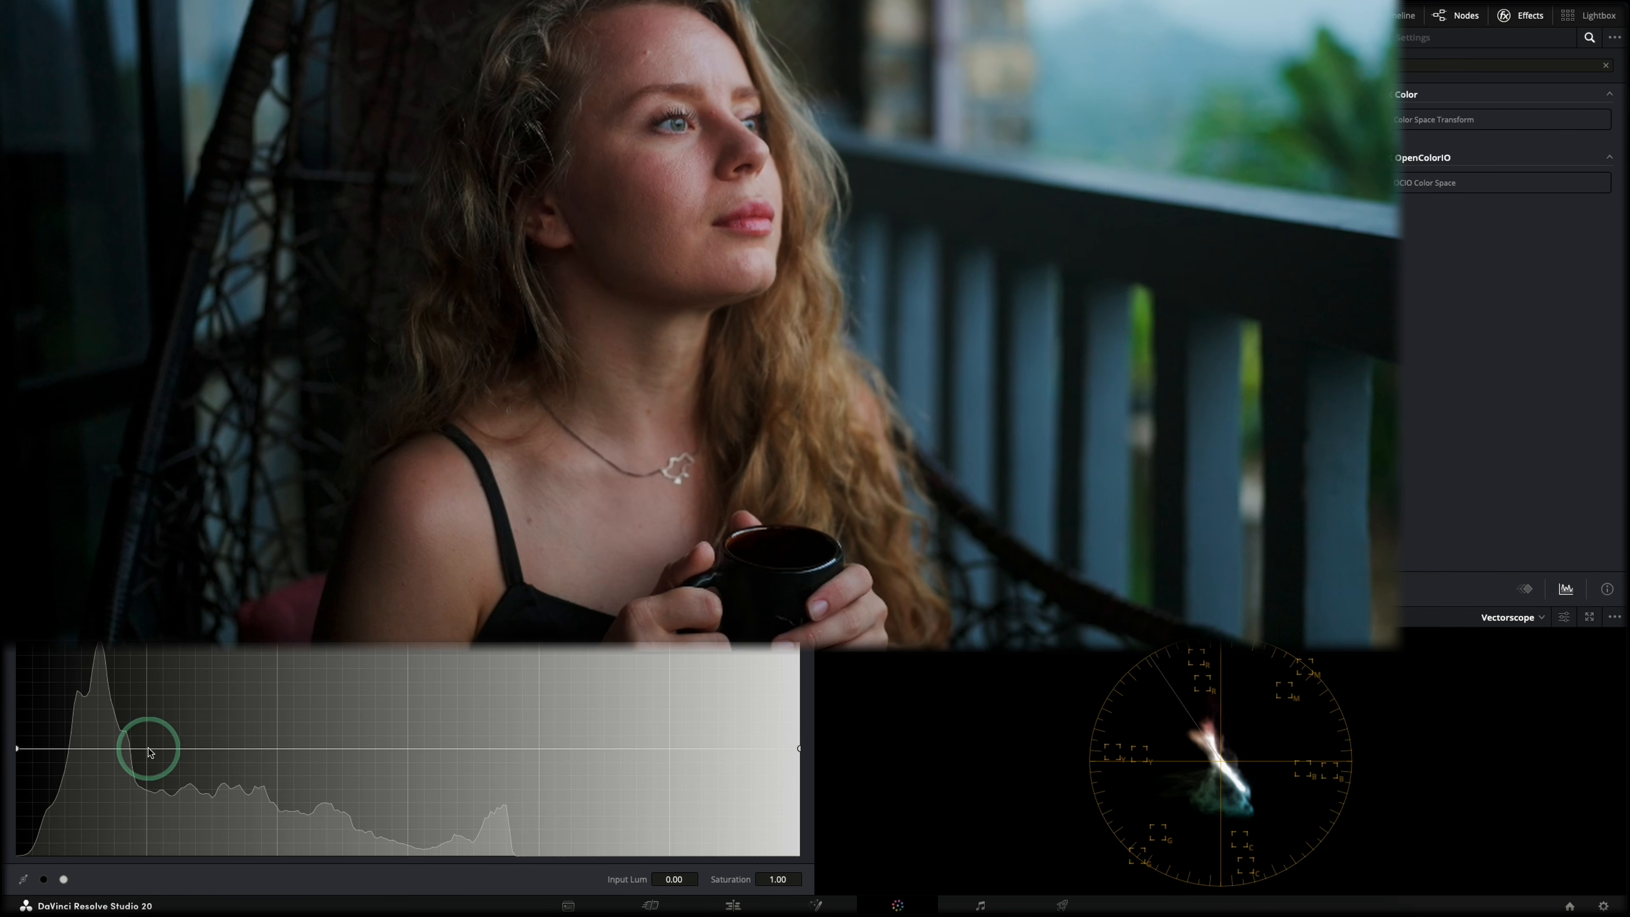
left_click(146, 748)
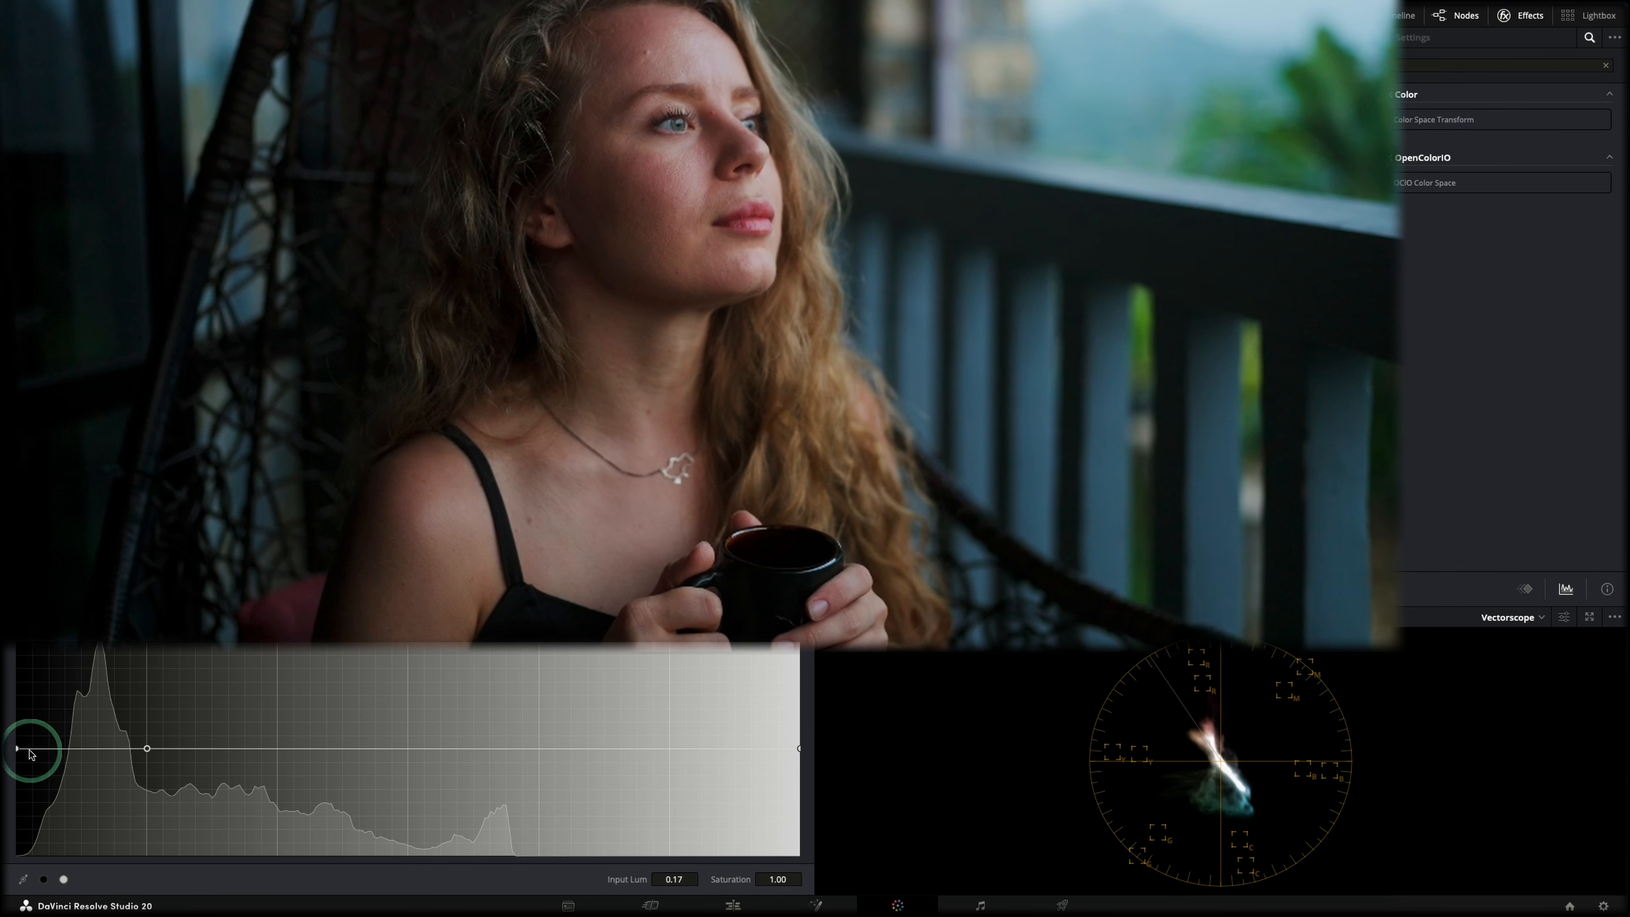
left_click_drag(18, 749, 5, 848)
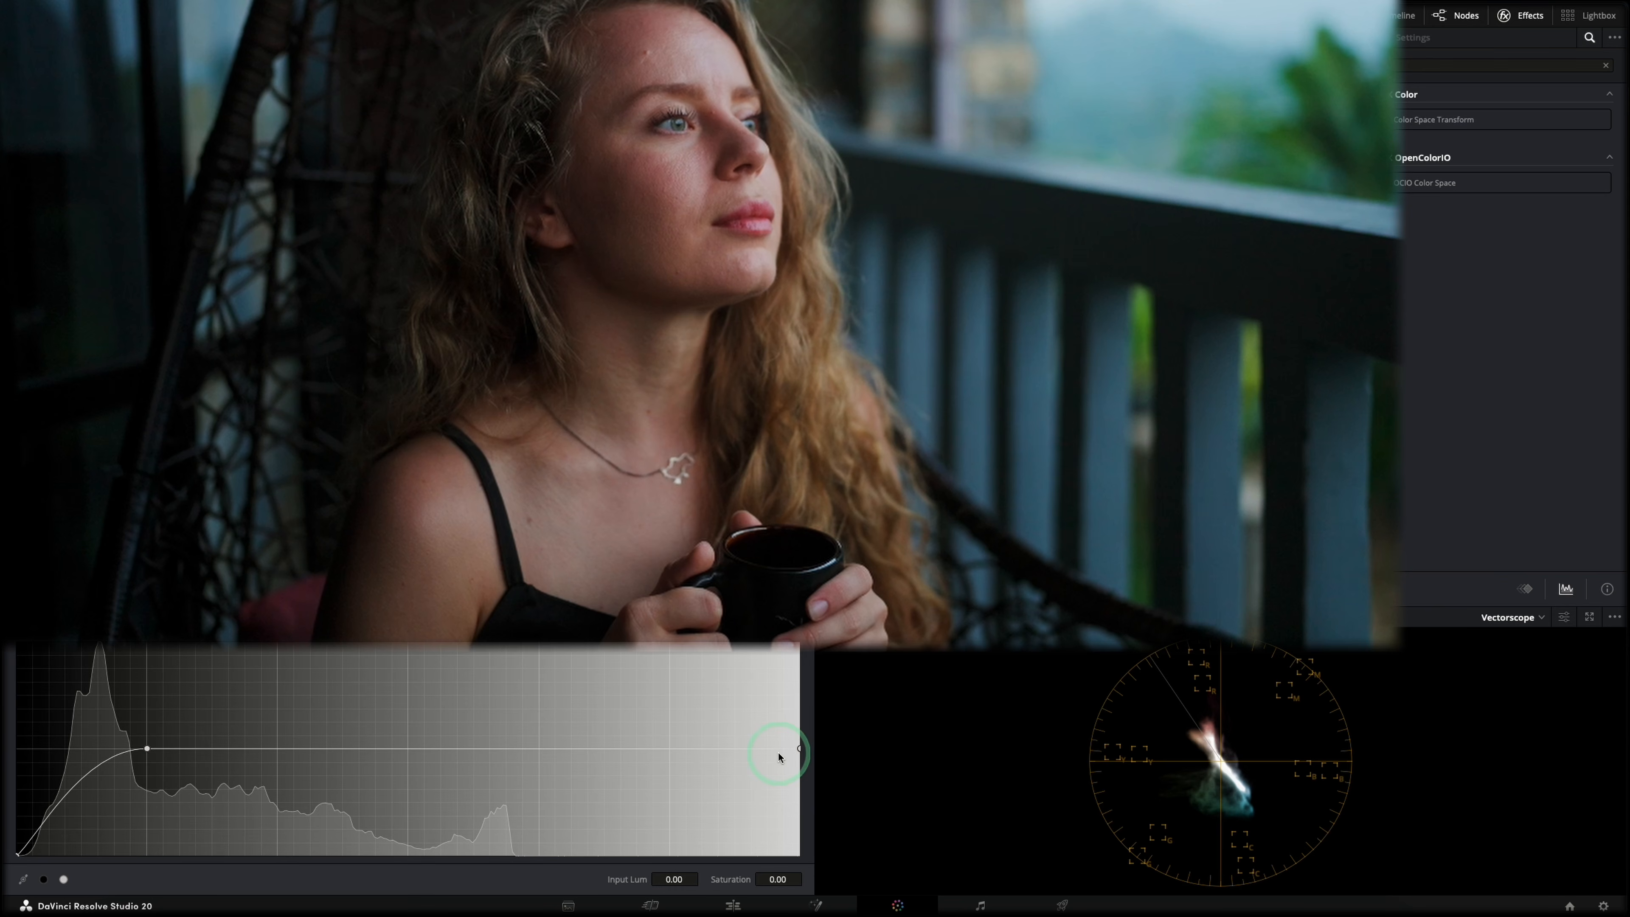
left_click_drag(799, 752, 801, 877)
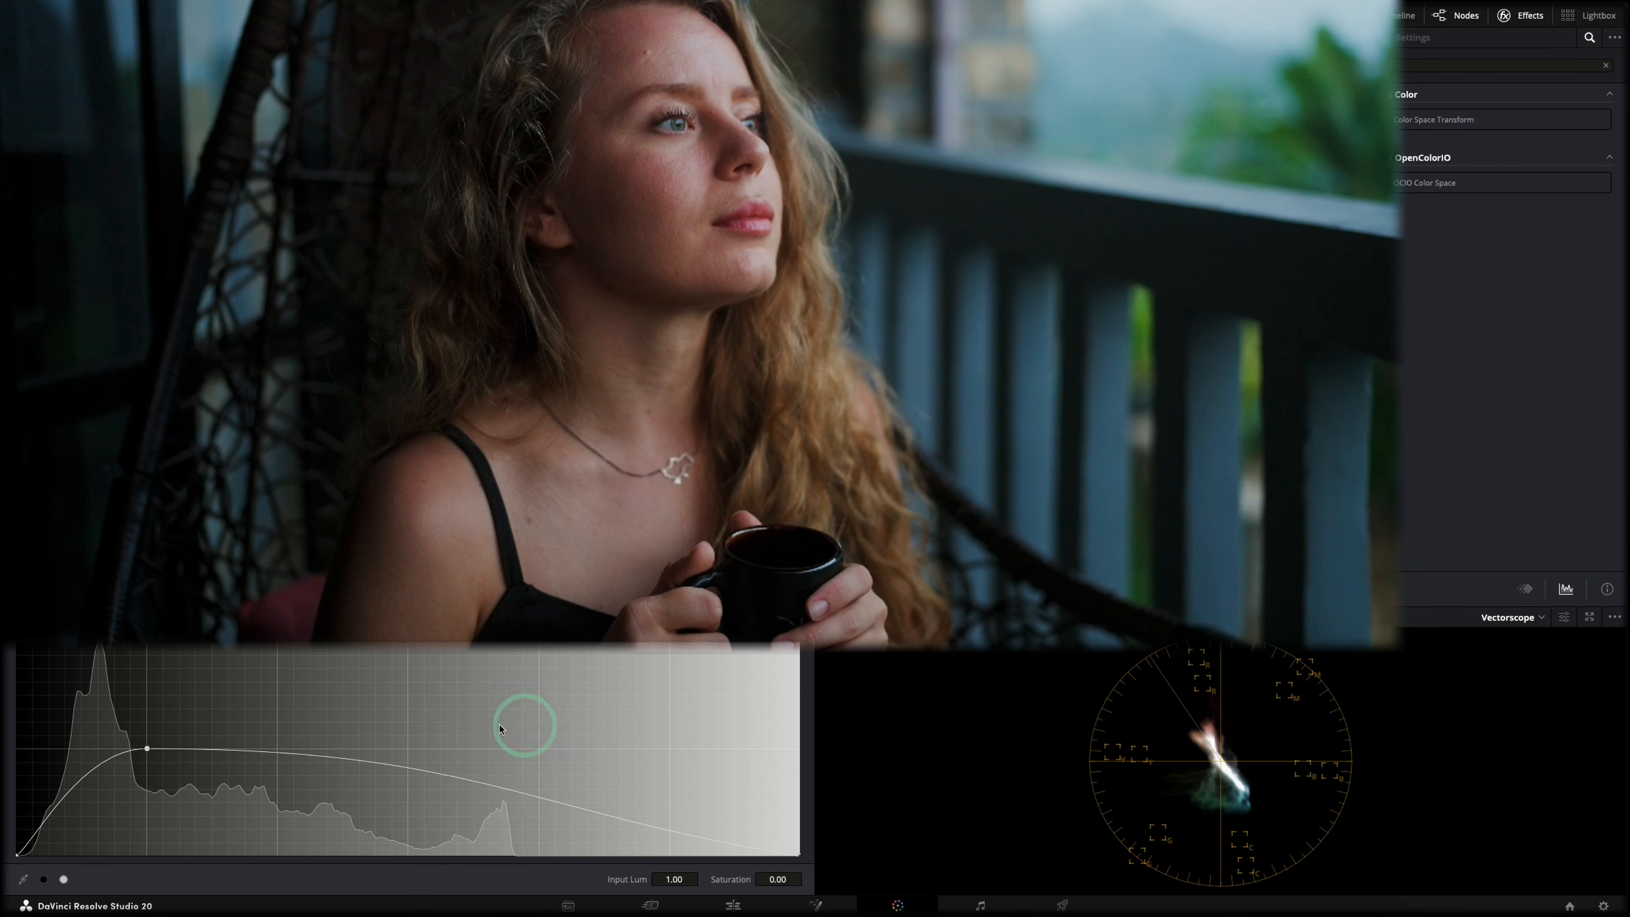
scroll(626, 223, "up", 5)
left_click_drag(147, 749, 190, 749)
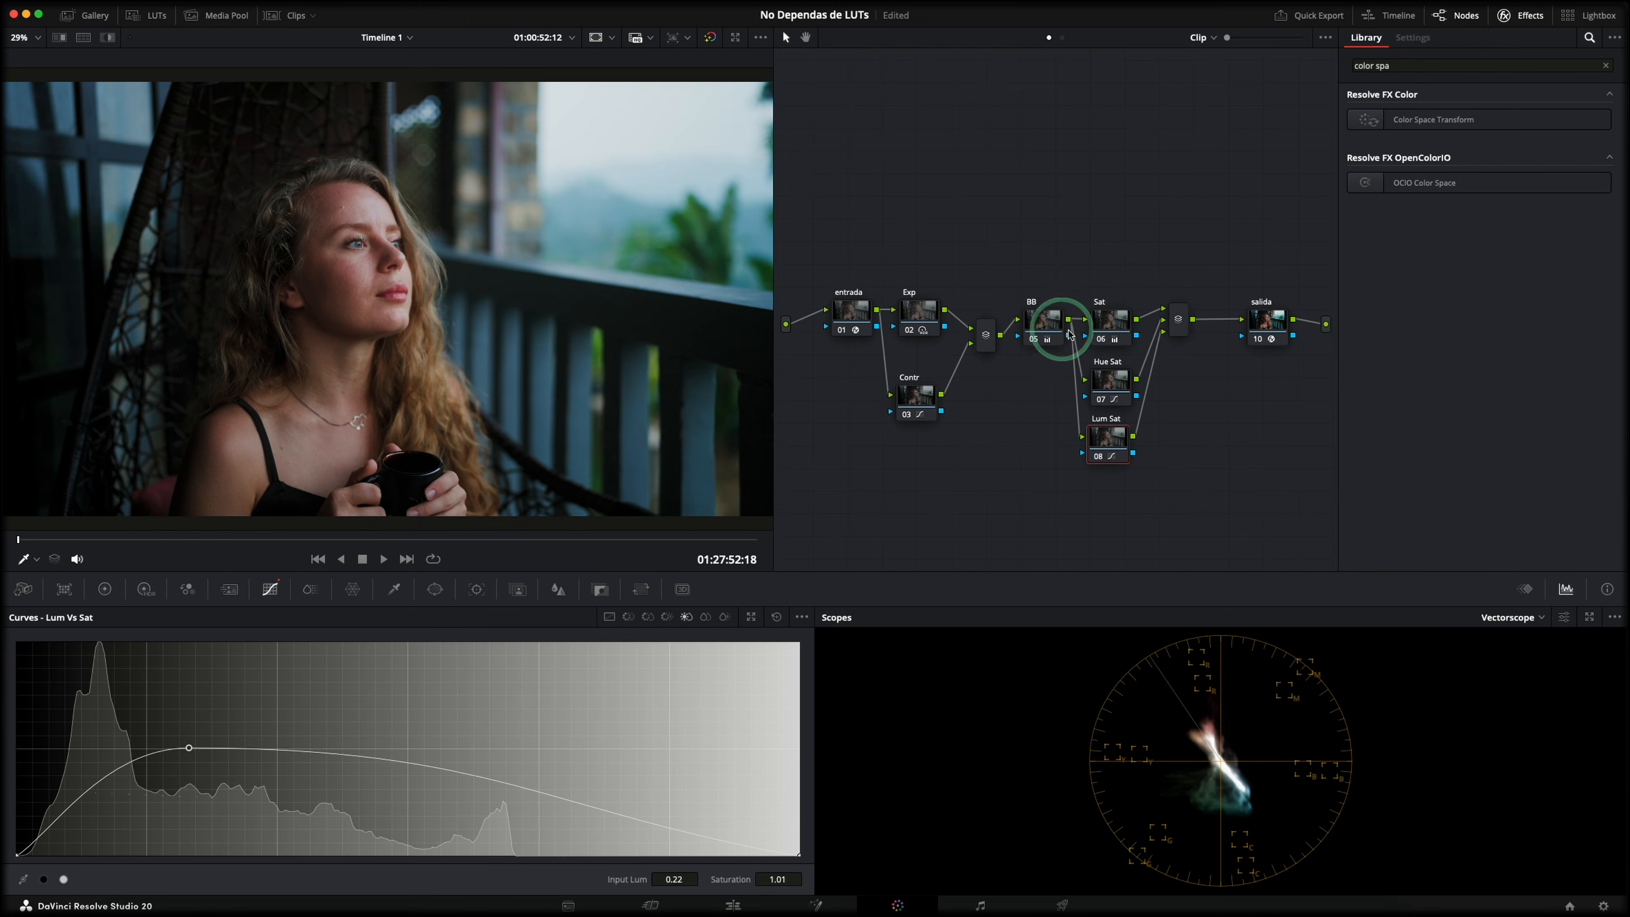
Raise the Sat node's gamma to 0.03 with the primaries color wheels
left_click(1105, 328)
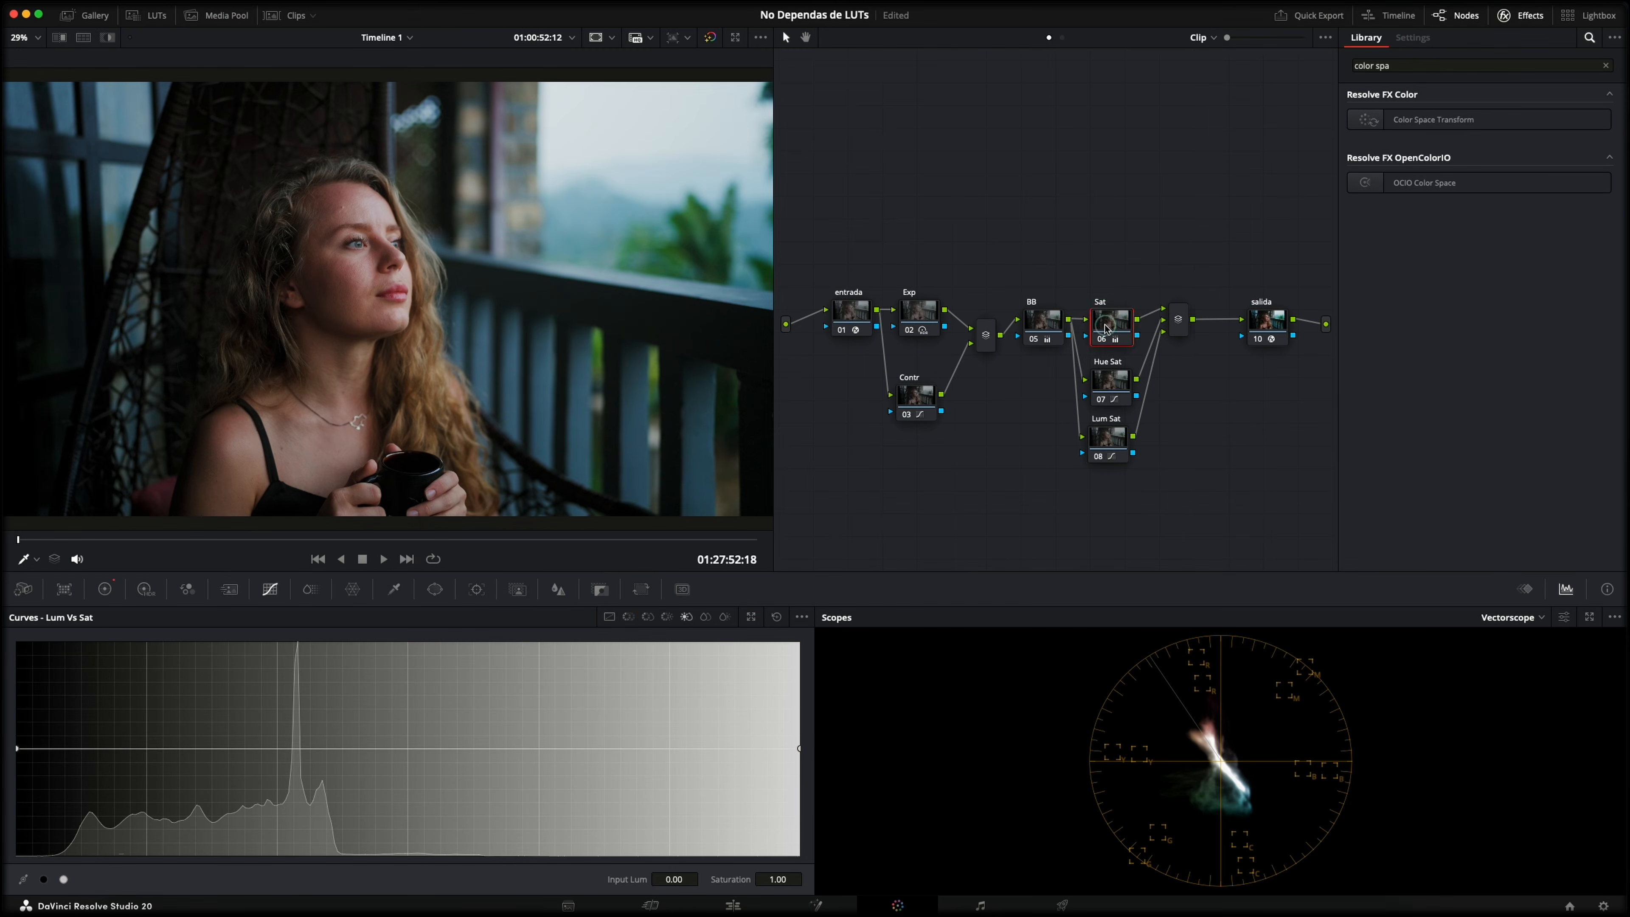
left_click(104, 589)
left_click_drag(305, 849, 305, 848)
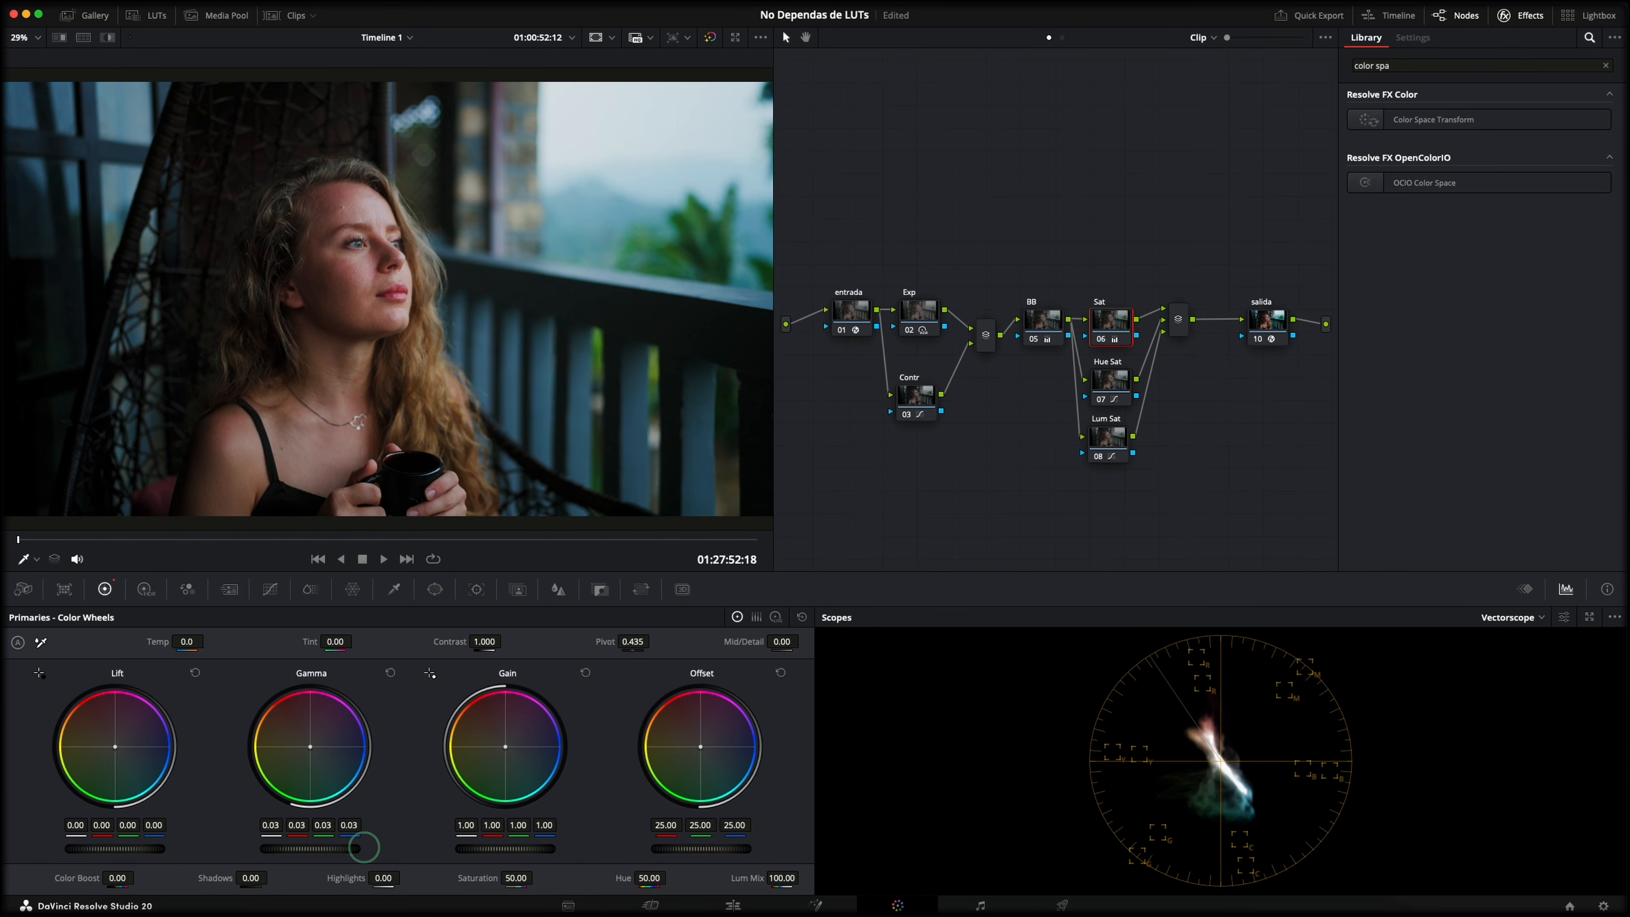
Add a parallel node to Lum Sat, place it below and label it "Densidad"
left_click(1109, 442)
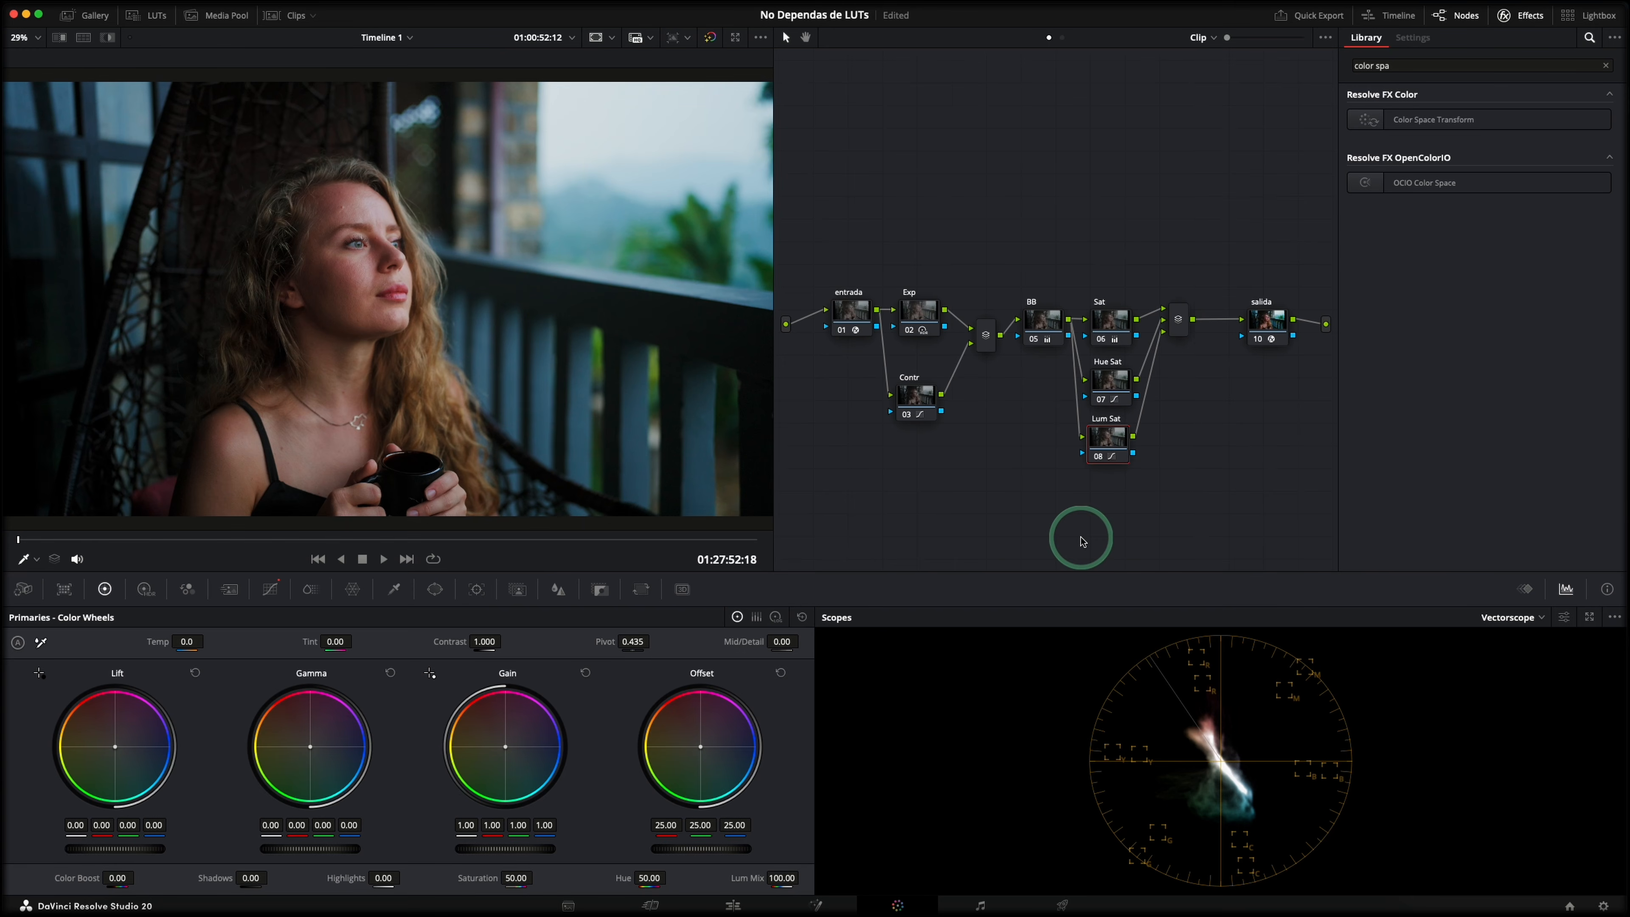
key("alt+l")
right_click(1110, 489)
left_click(1149, 518)
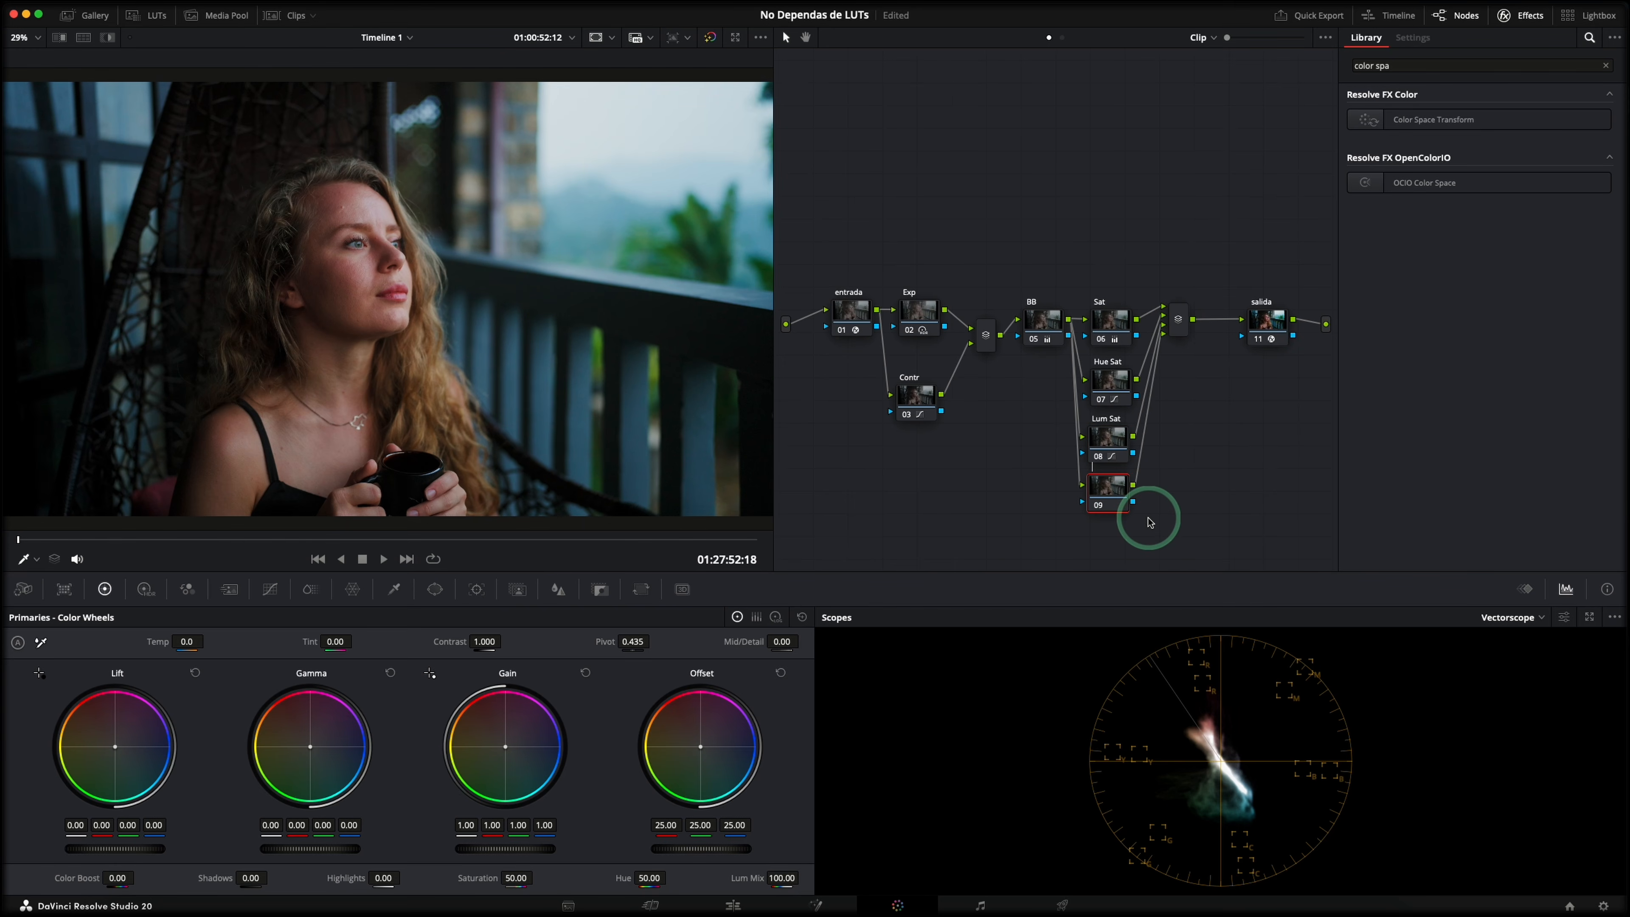
type("Densidad")
key("Return")
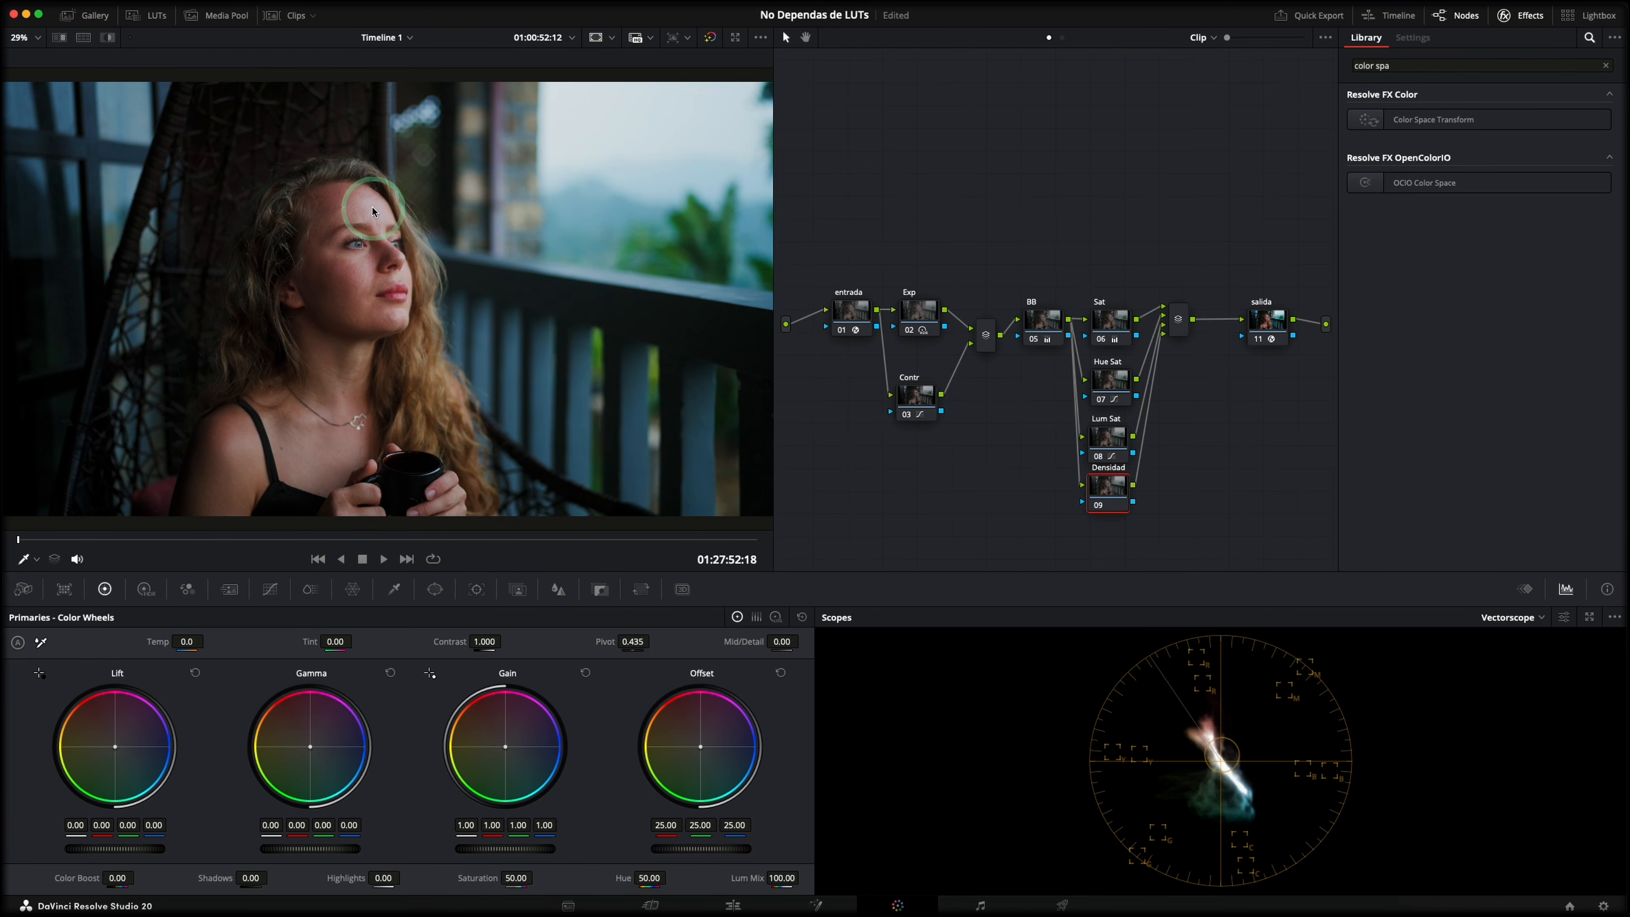
Lower the high-saturation end of the Densidad node's Sat Vs Lum curve to lum 0.00 and compare the face with the node off and on
scroll(373, 212, "up", 5)
left_click(275, 593)
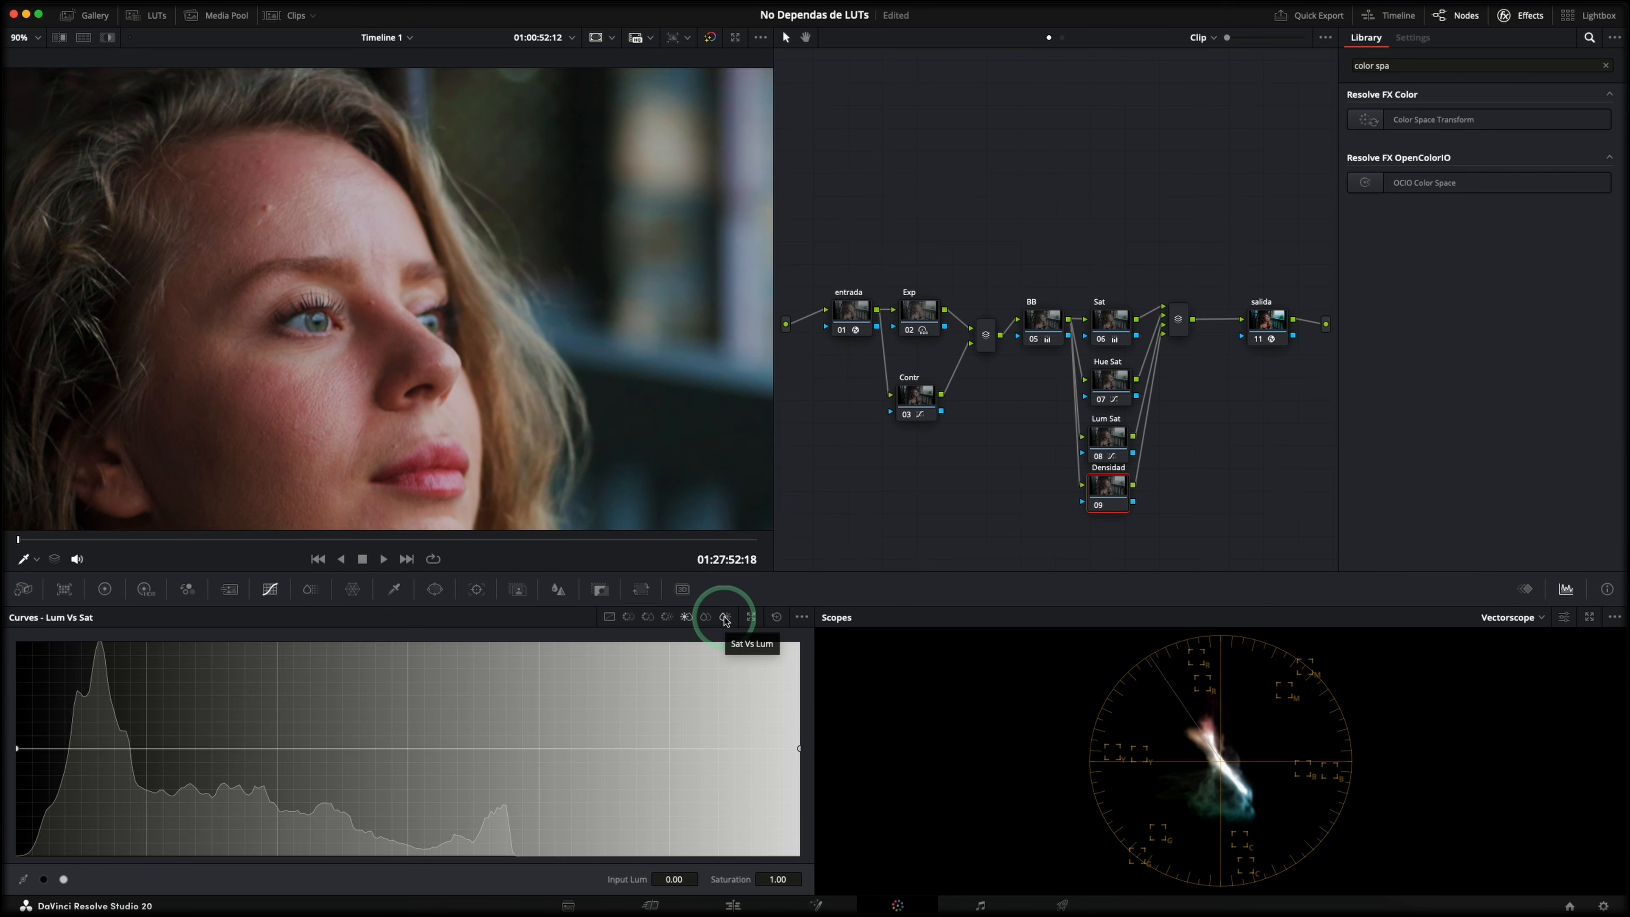
left_click(725, 617)
left_click_drag(798, 751, 791, 875)
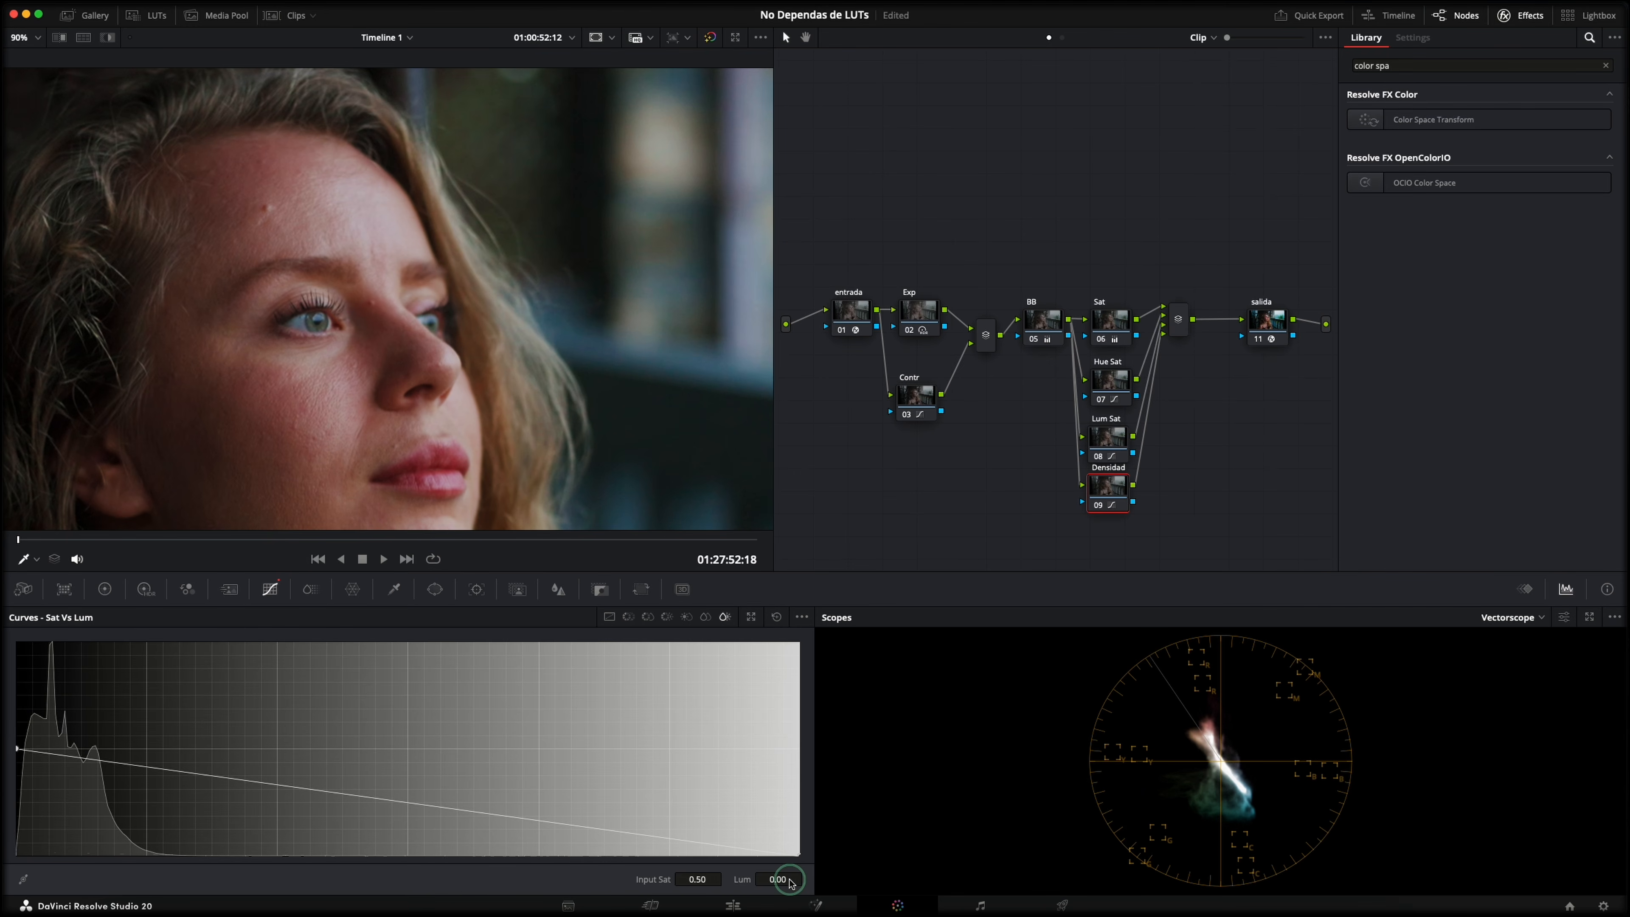
left_click(1097, 506)
left_click(1098, 506)
key("shift+z")
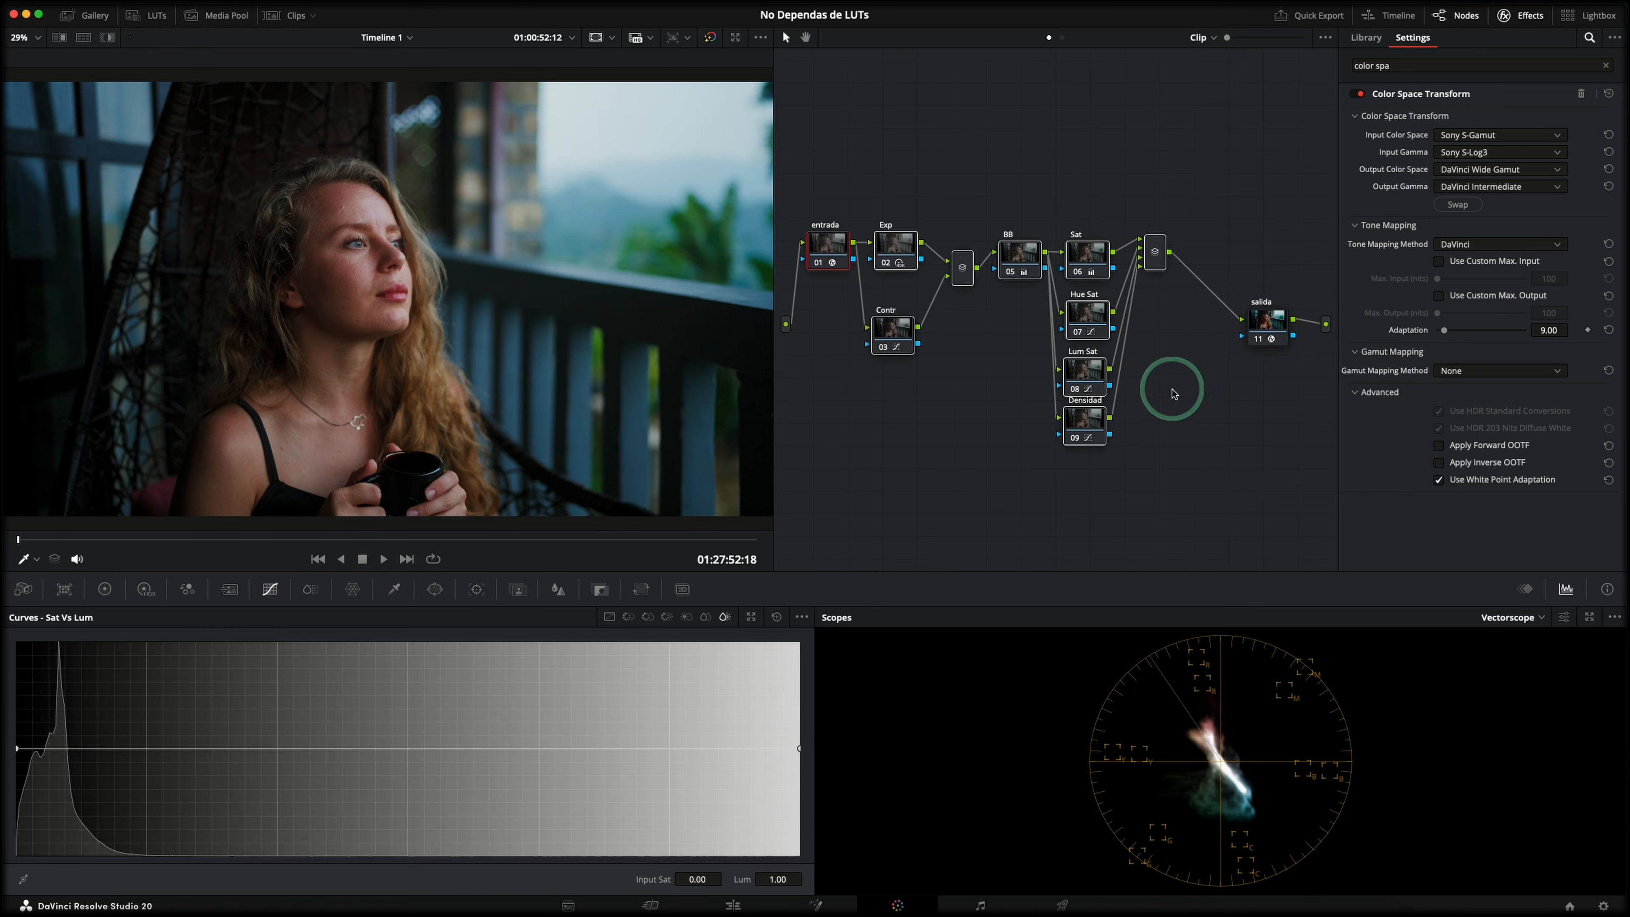
Add a node labeled "Gamma" between the parallel mixer and salida, and warm its gamma wheel to red 0.01 and blue -0.01
left_click(1286, 327)
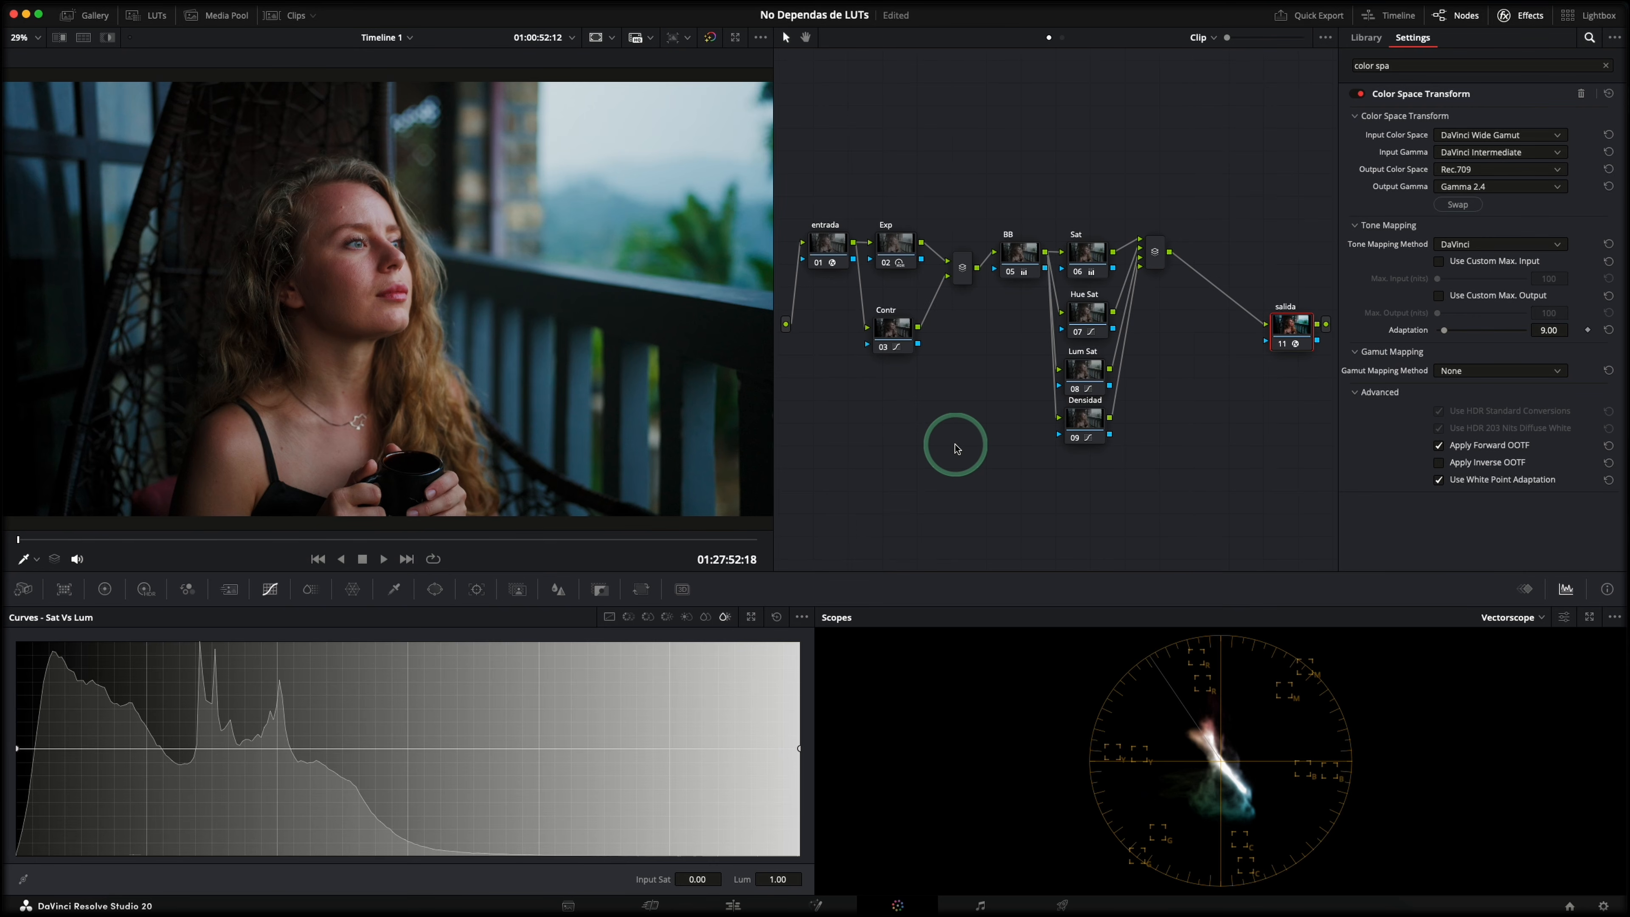
left_click(1157, 256)
right_click(1221, 257)
left_click(1247, 279)
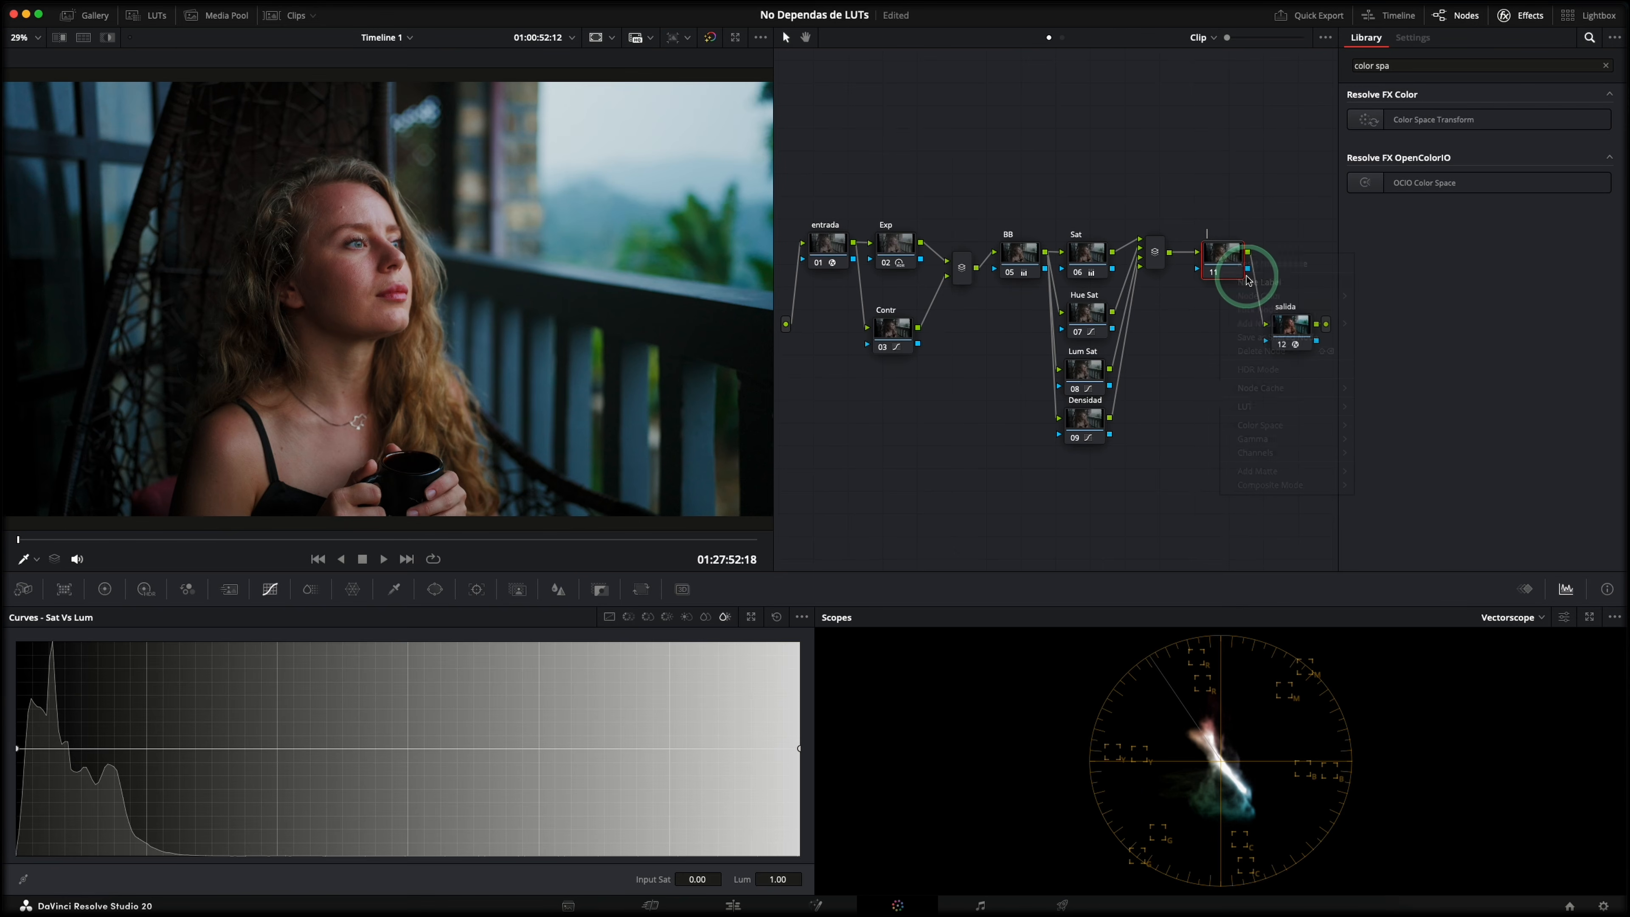
left_click(104, 588)
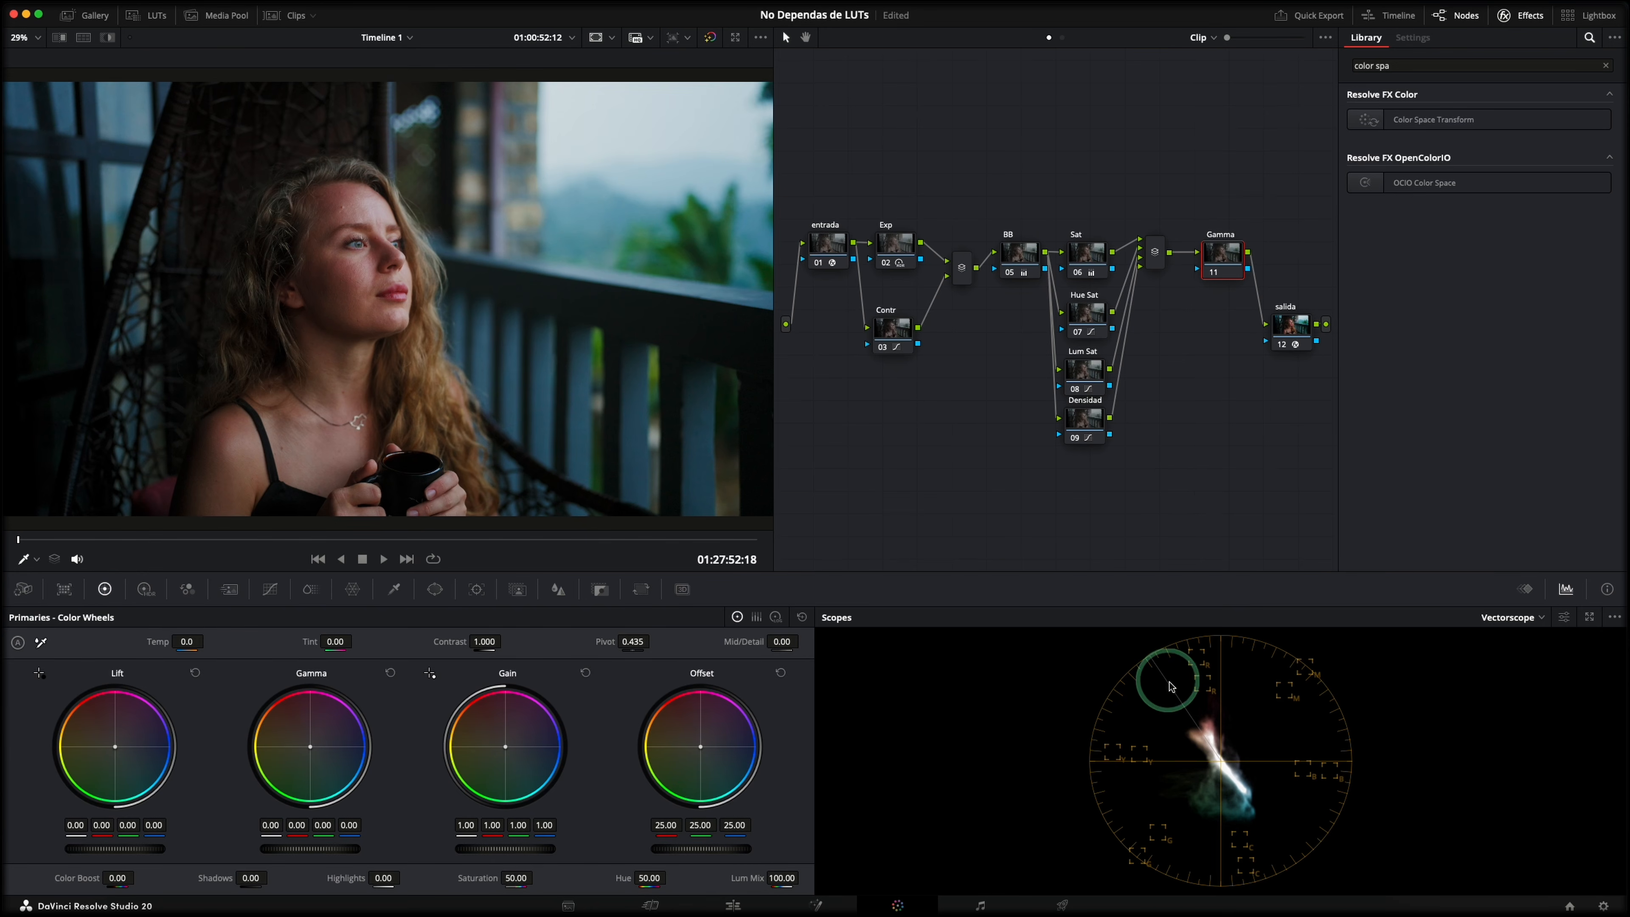
mouse_move(281, 736)
left_mouse_down()
mouse_move(309, 750)
mouse_move(296, 725)
left_mouse_up()
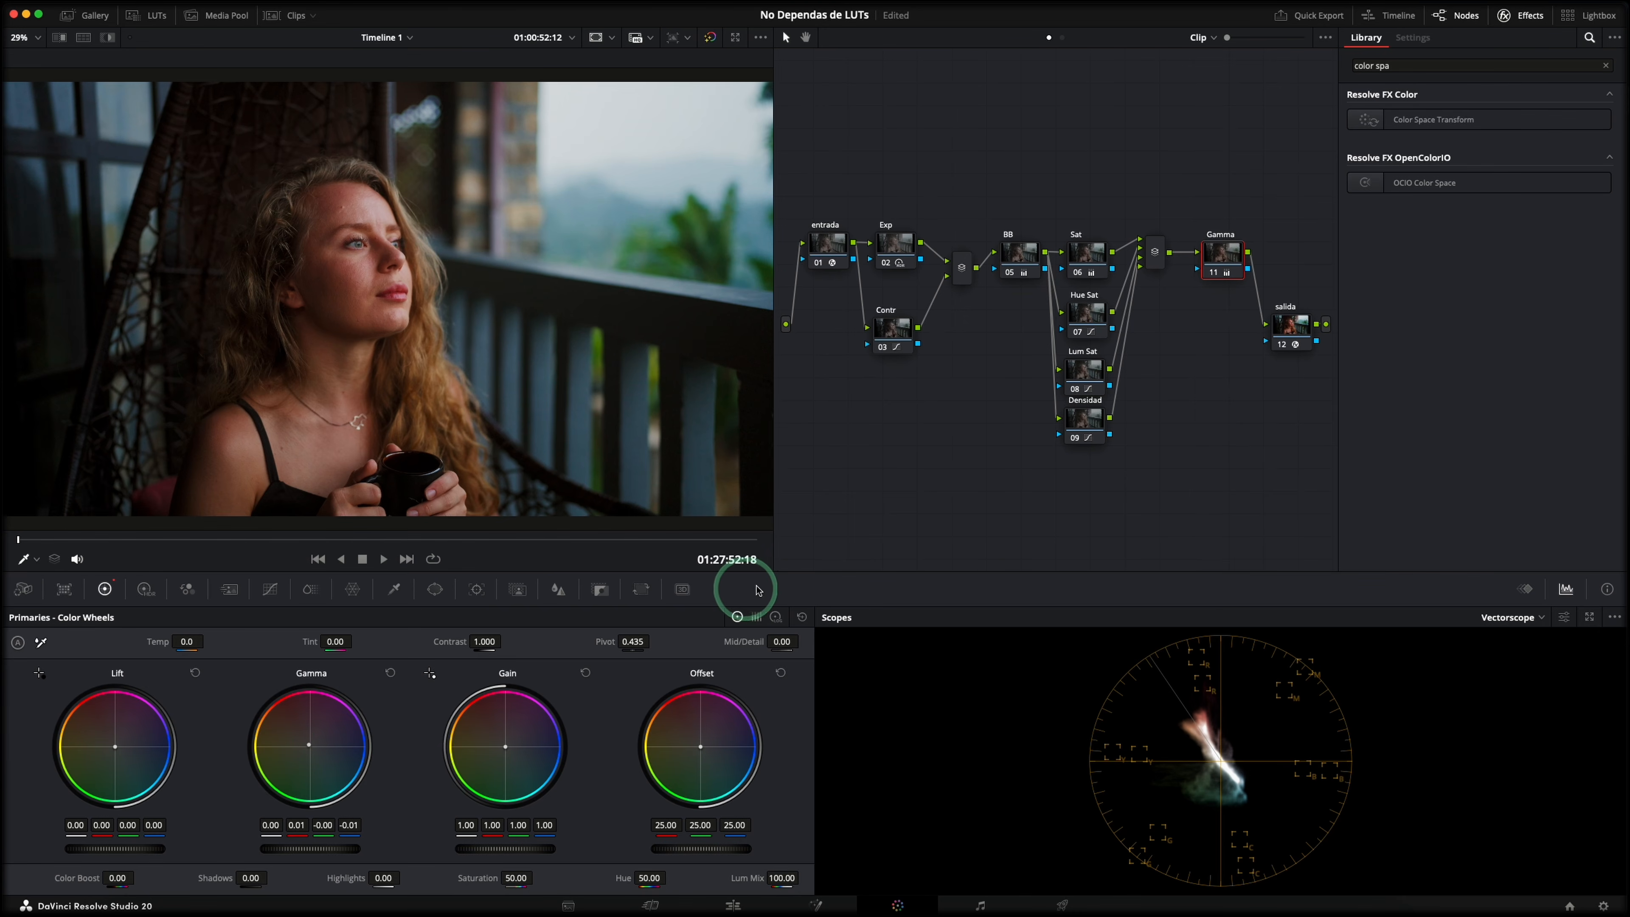
Add a parallel node to Gamma, place it below and label it "LOG"
key("alt+l")
right_click(1210, 312)
left_click(1241, 338)
type("LOG")
key("Return")
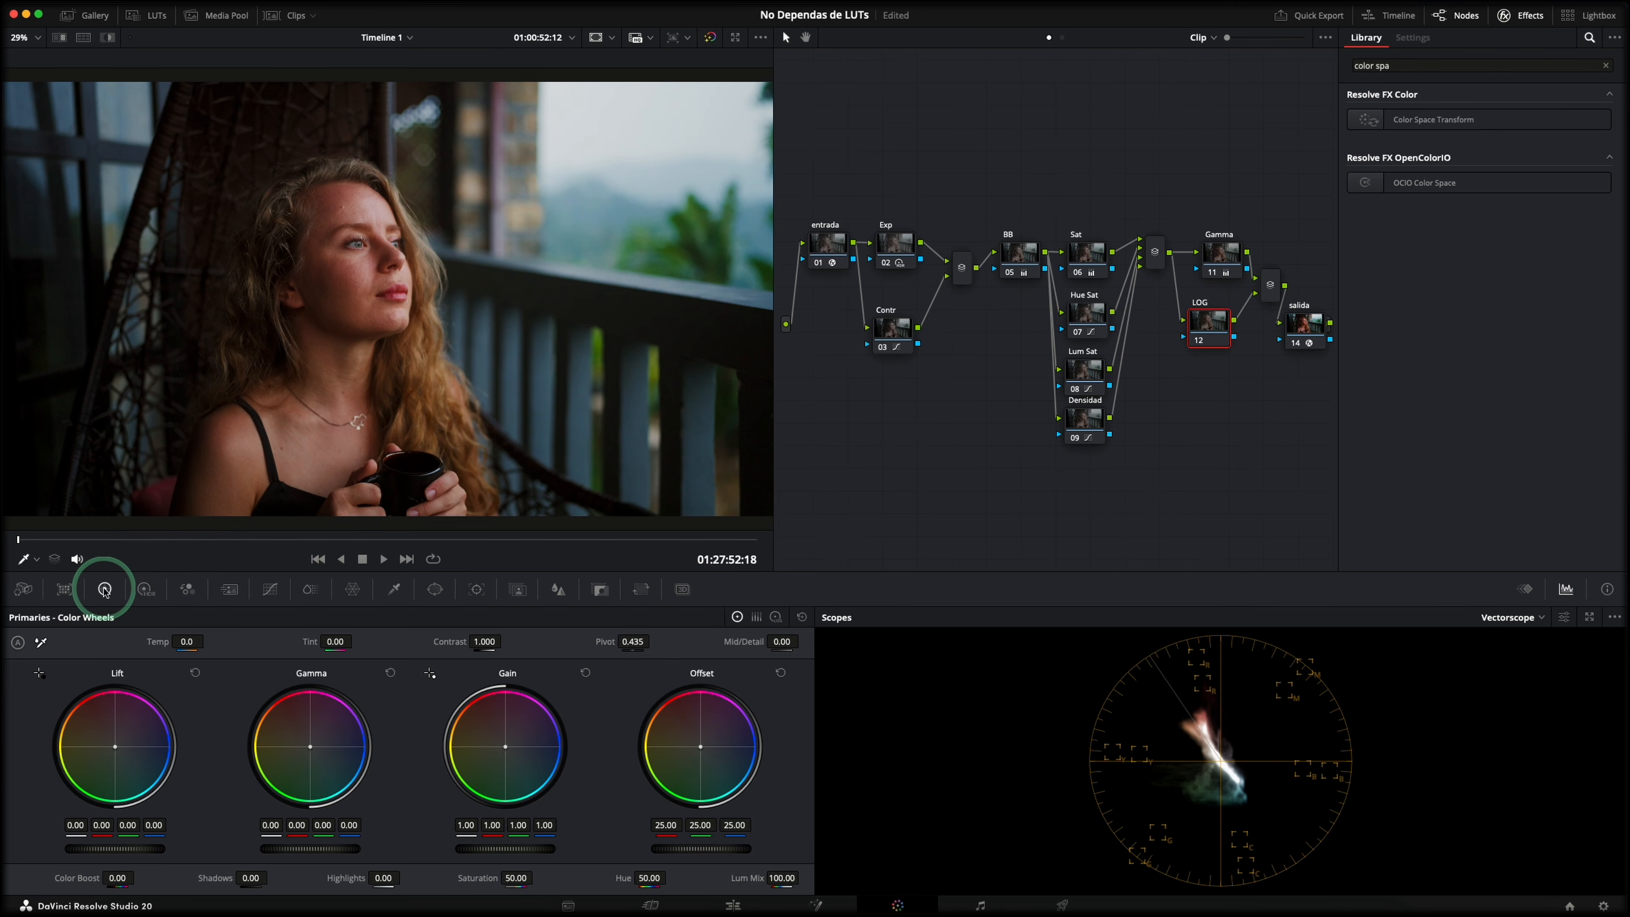
Limit the vectorscope to the Low range and set the LOG node's Shadow log wheel to red -0.01, green 0.00, blue 0.03
left_click(777, 618)
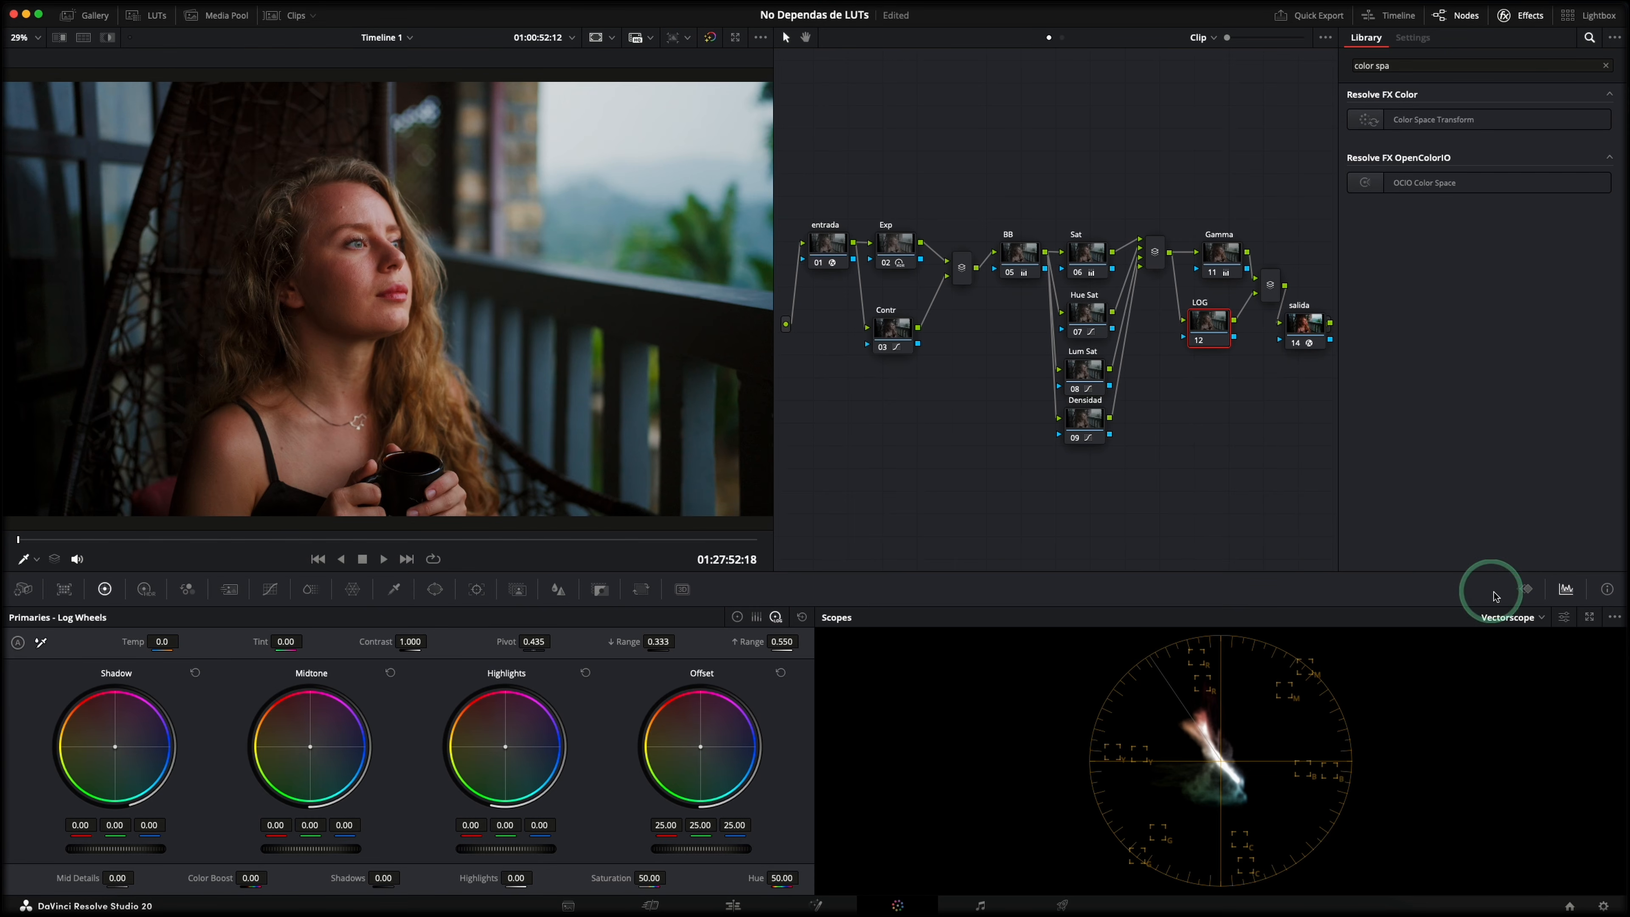
left_click(1565, 617)
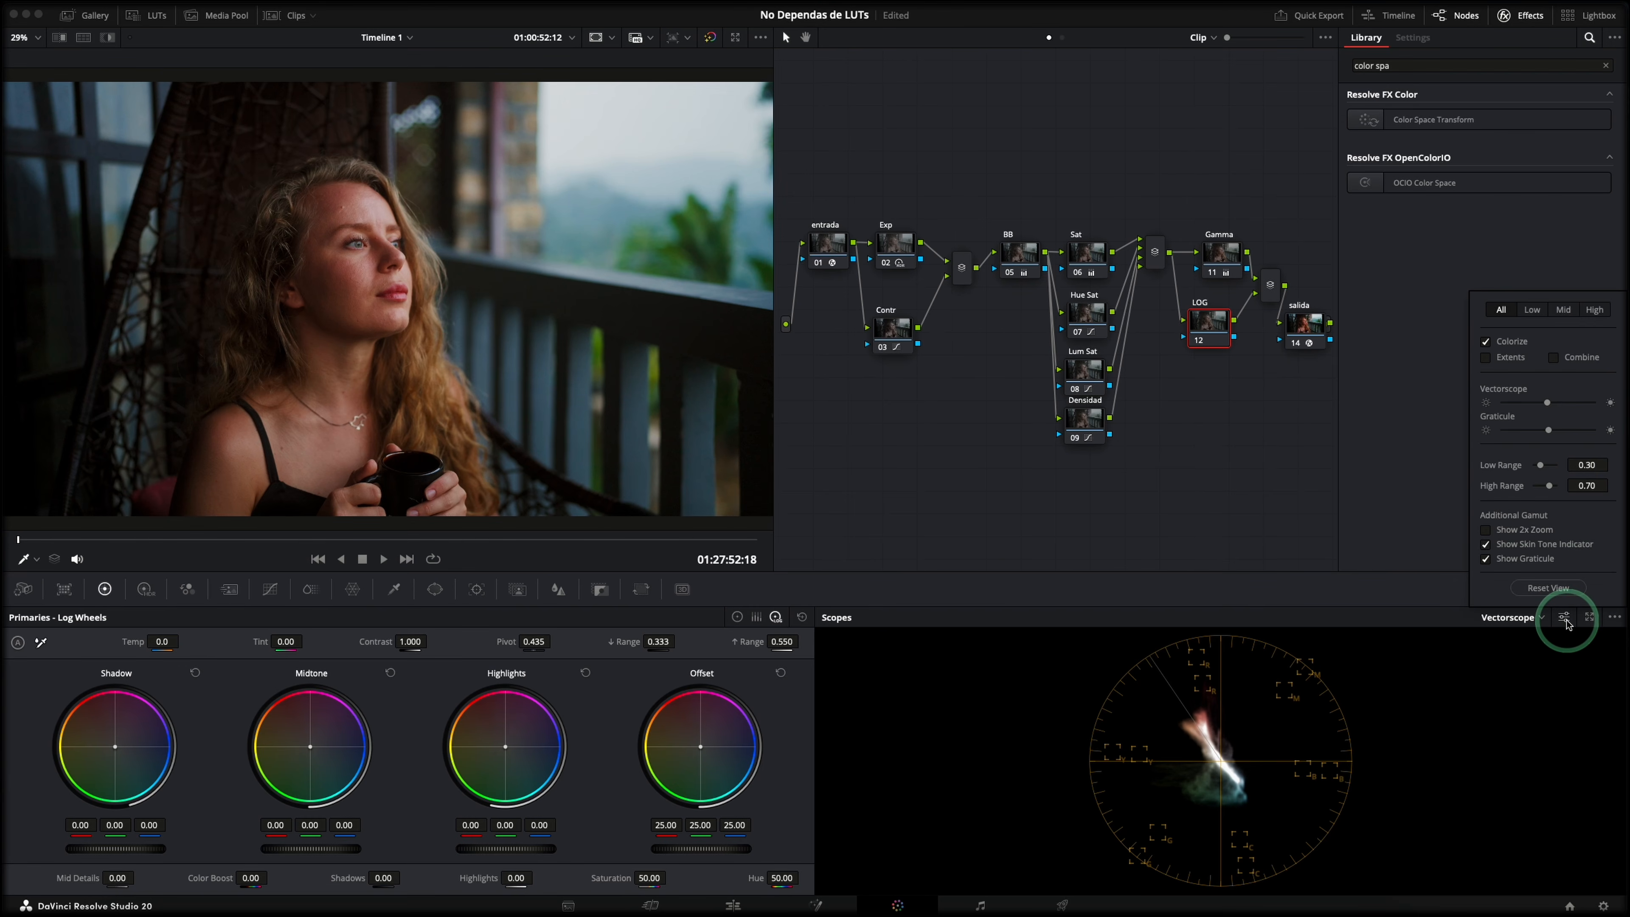
left_click(1534, 311)
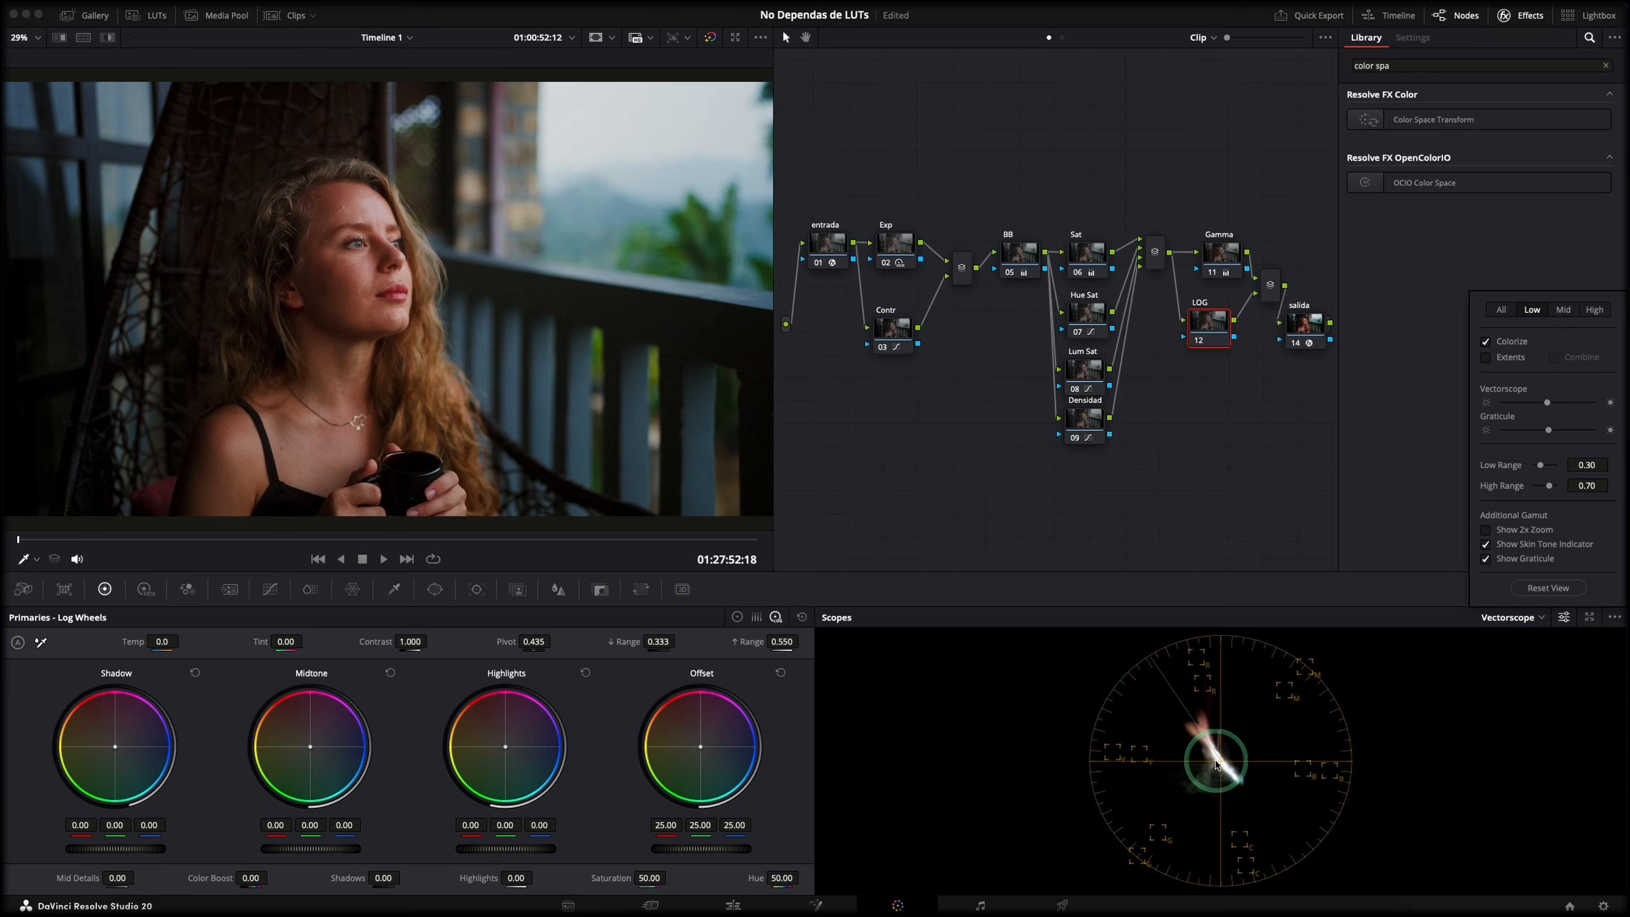
left_click(1436, 600)
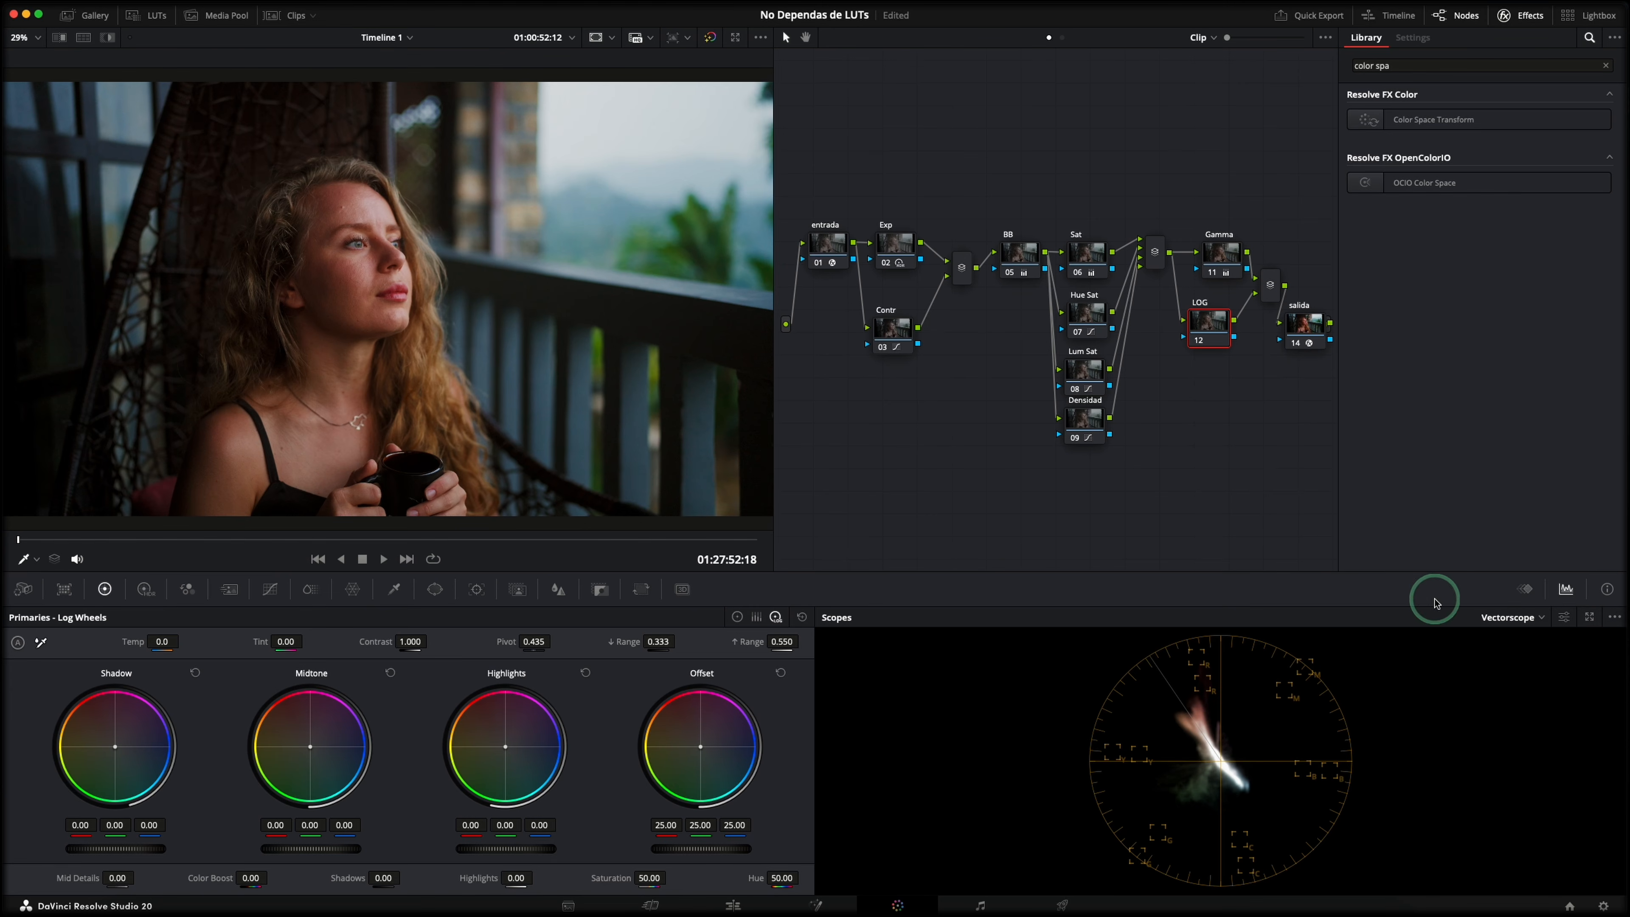
left_click(116, 749)
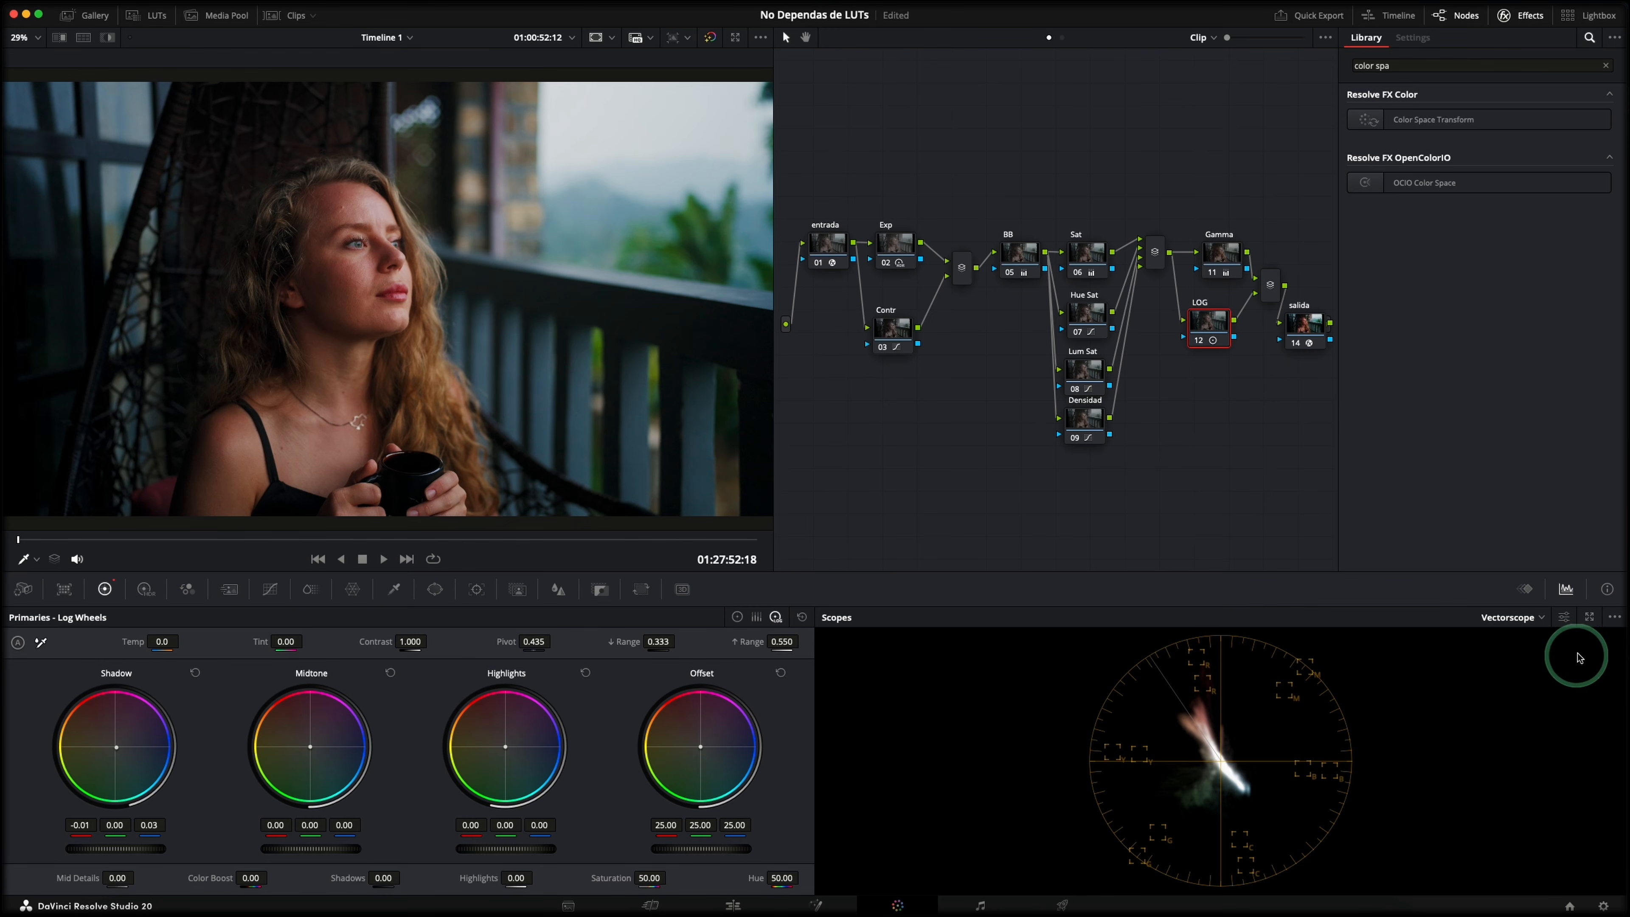
Limit the vectorscope to the High range and set the LOG node's Highlights log wheel to red 0.07, green -0.01, blue -0.08
left_click(1564, 617)
left_click(1594, 310)
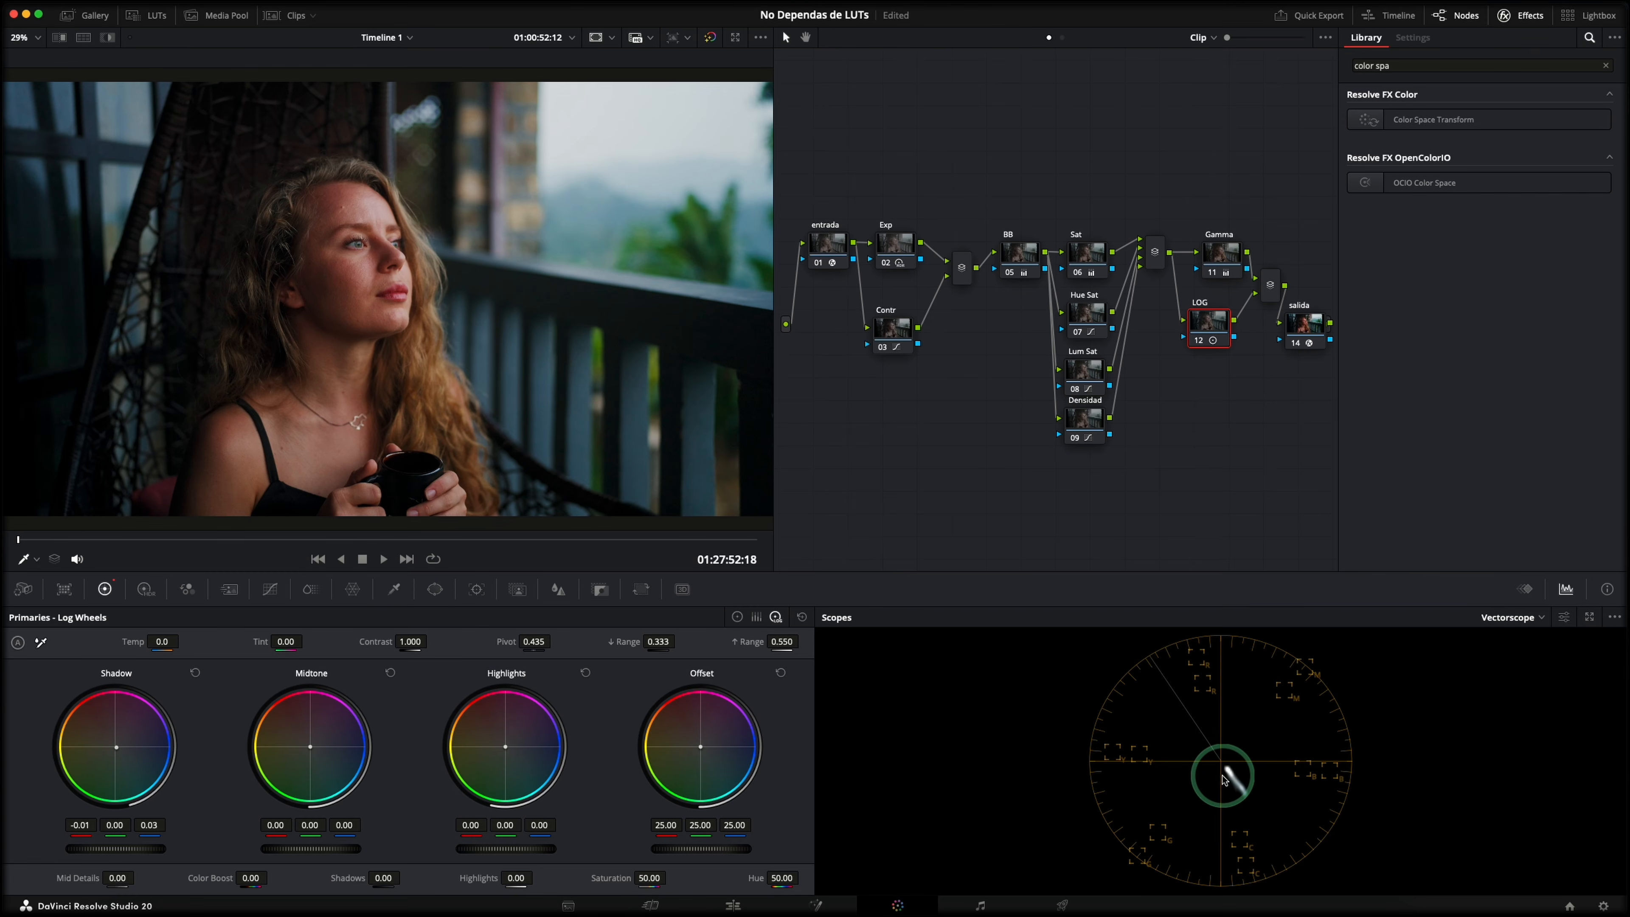
left_click_drag(506, 751, 505, 749)
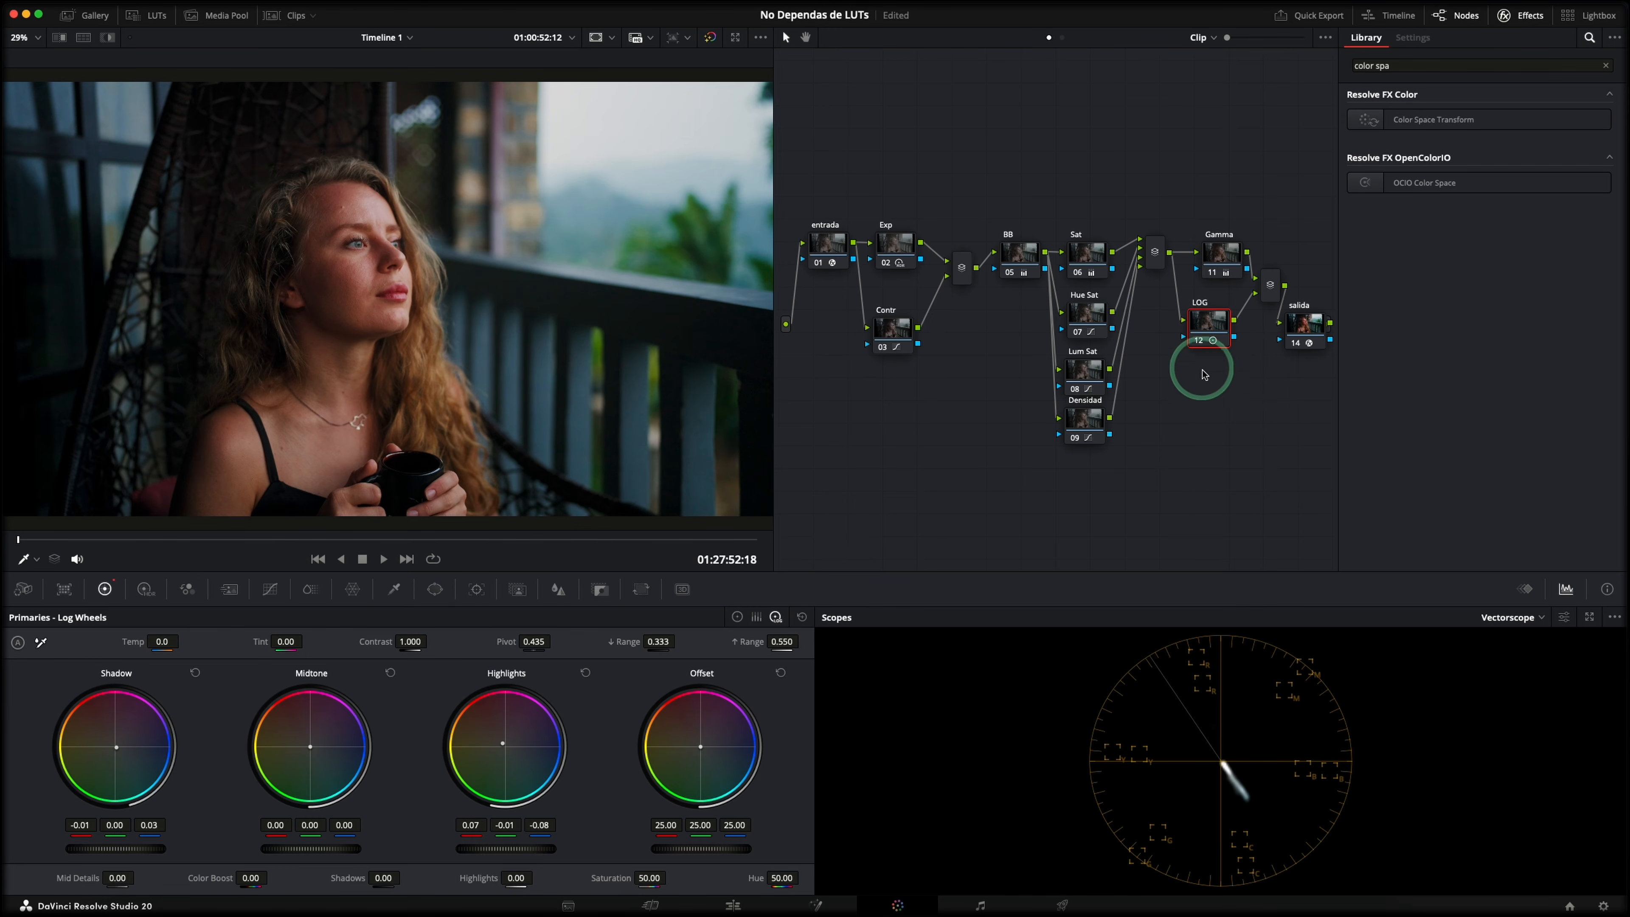
Select the Gamma and LOG nodes and compare the image with both disabled and enabled
left_click_drag(1238, 377, 1198, 192)
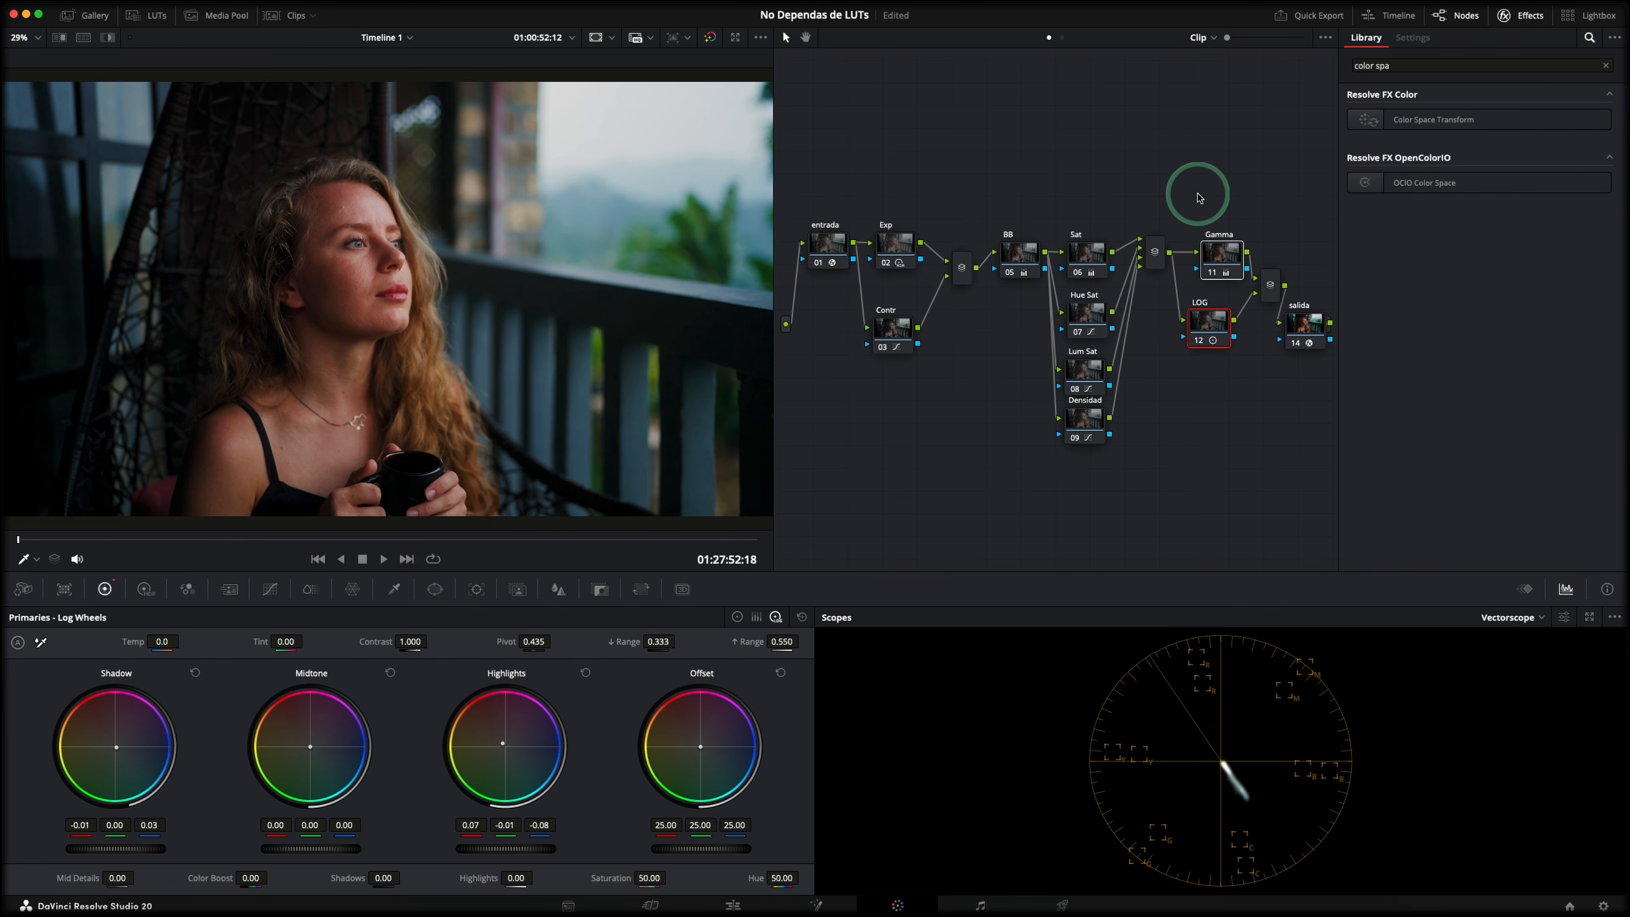
key("super+d")
key("super+d")
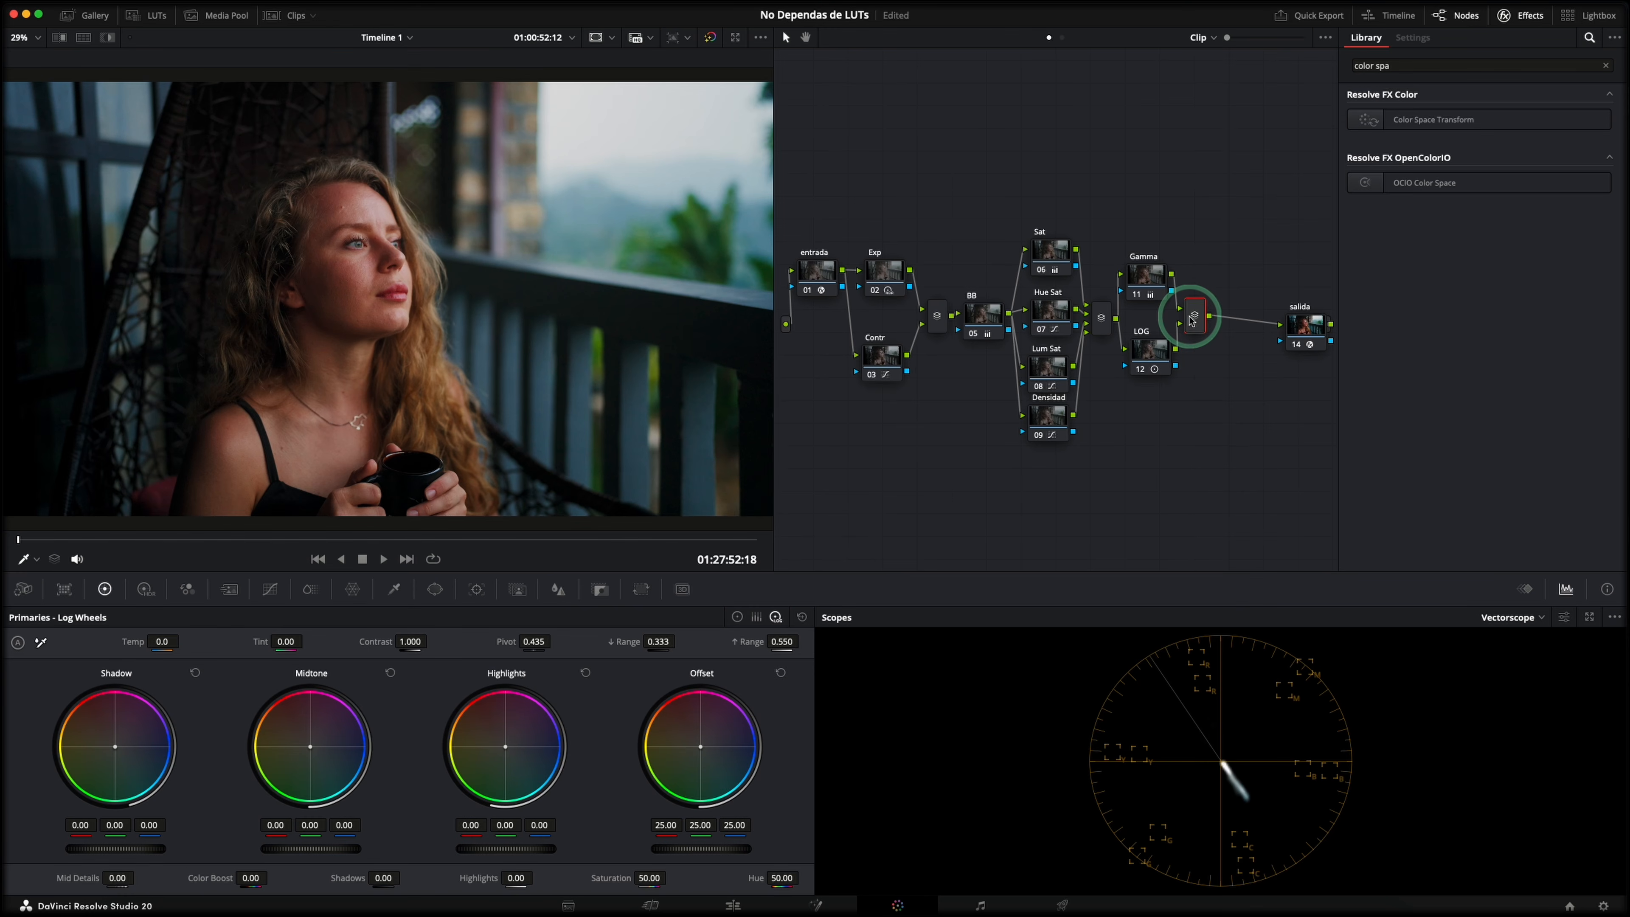
Add a node between the last parallel mixer and salida and label it "RGB"
left_click_drag(1306, 330, 1252, 314)
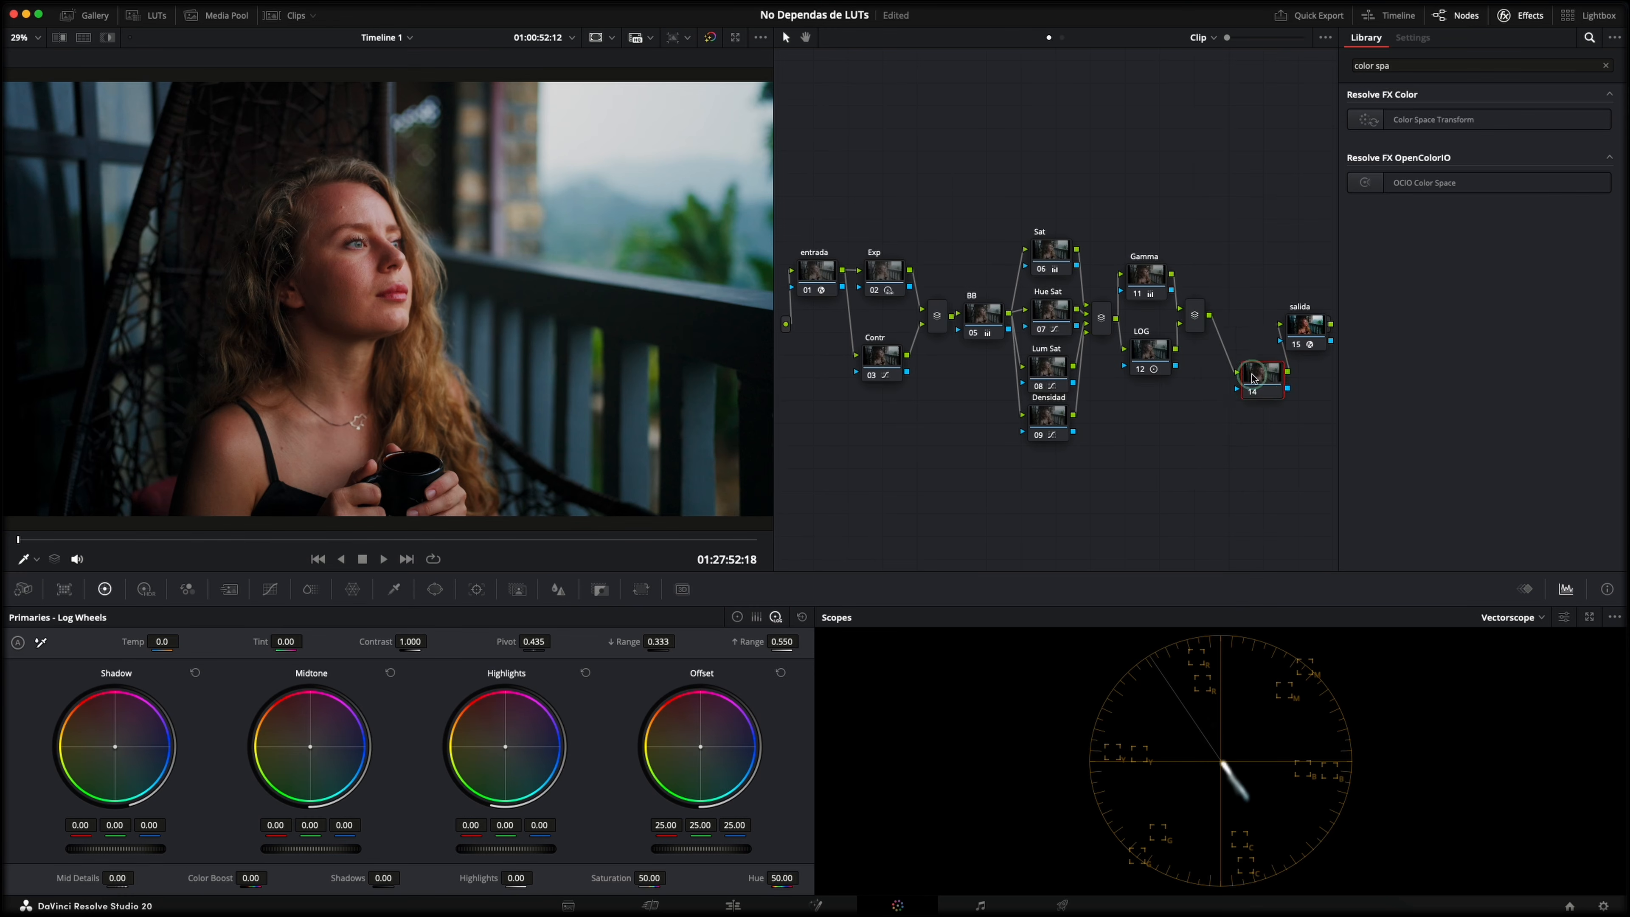
right_click(1261, 316)
left_click(1273, 339)
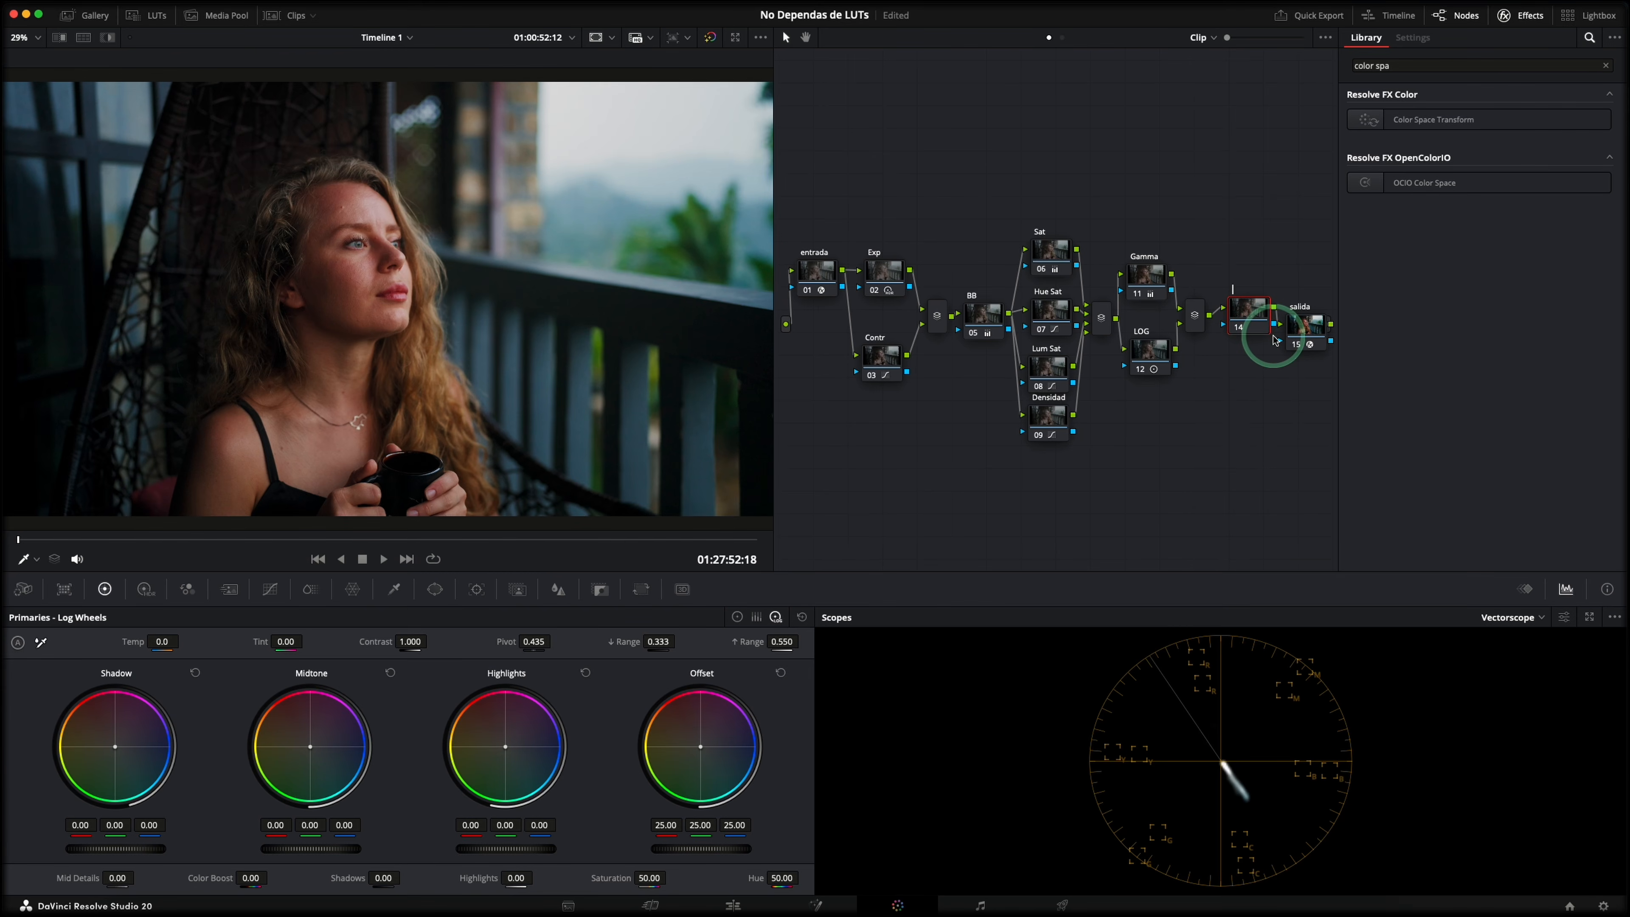
left_click(1250, 385)
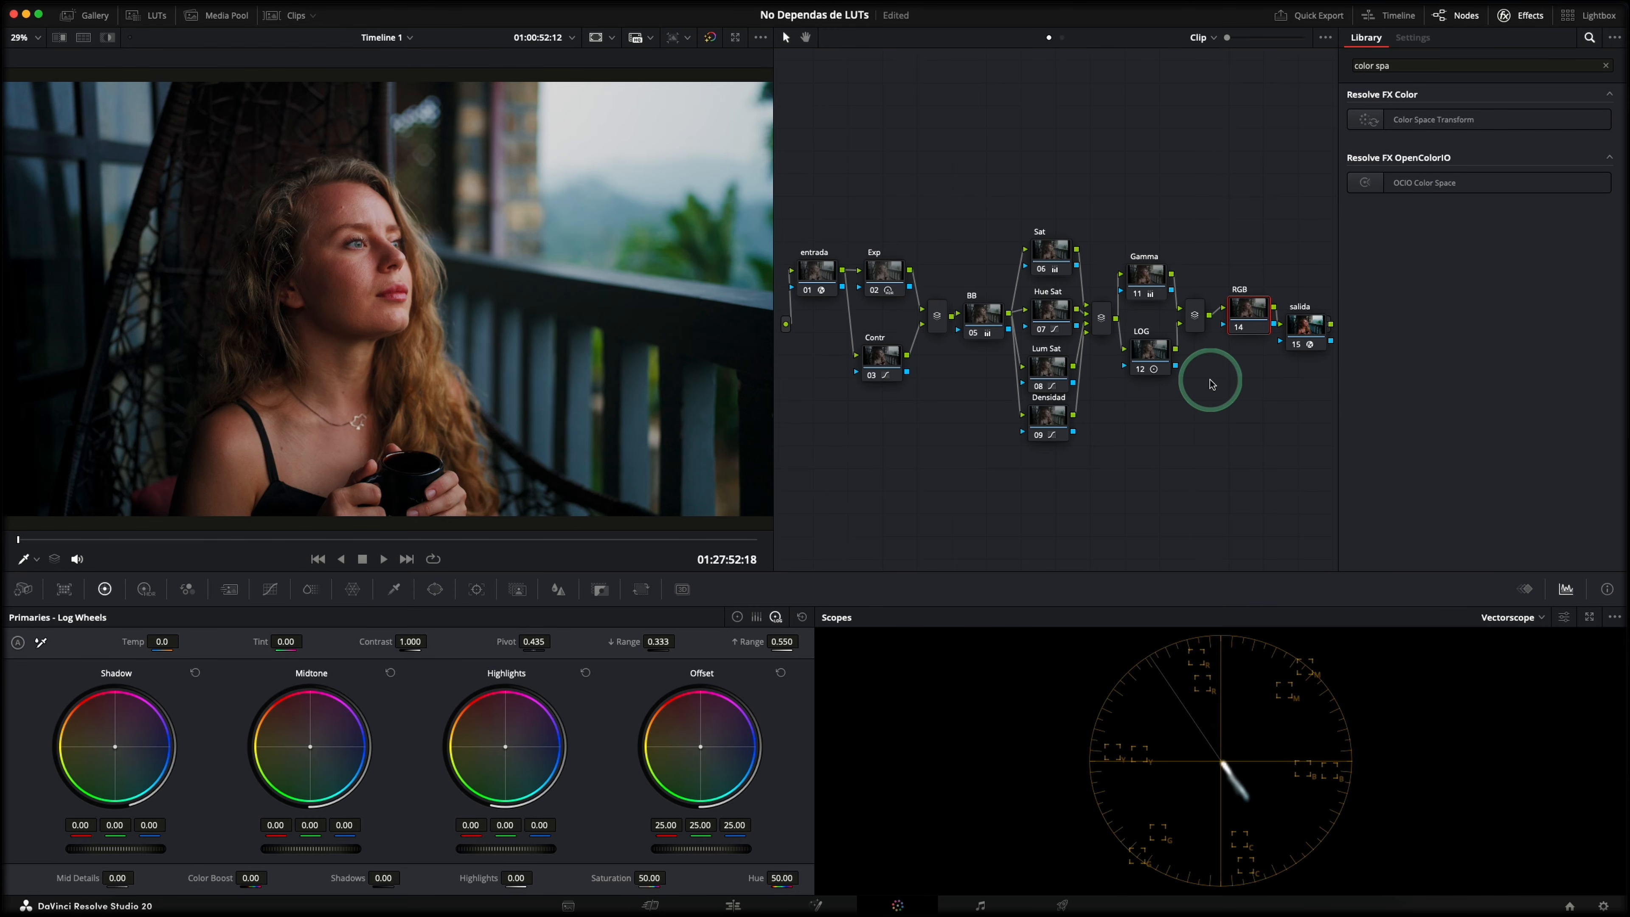
Open the RGB Mixer for the RGB node and set the vectorscope back to showing all tonal ranges
left_click(188, 590)
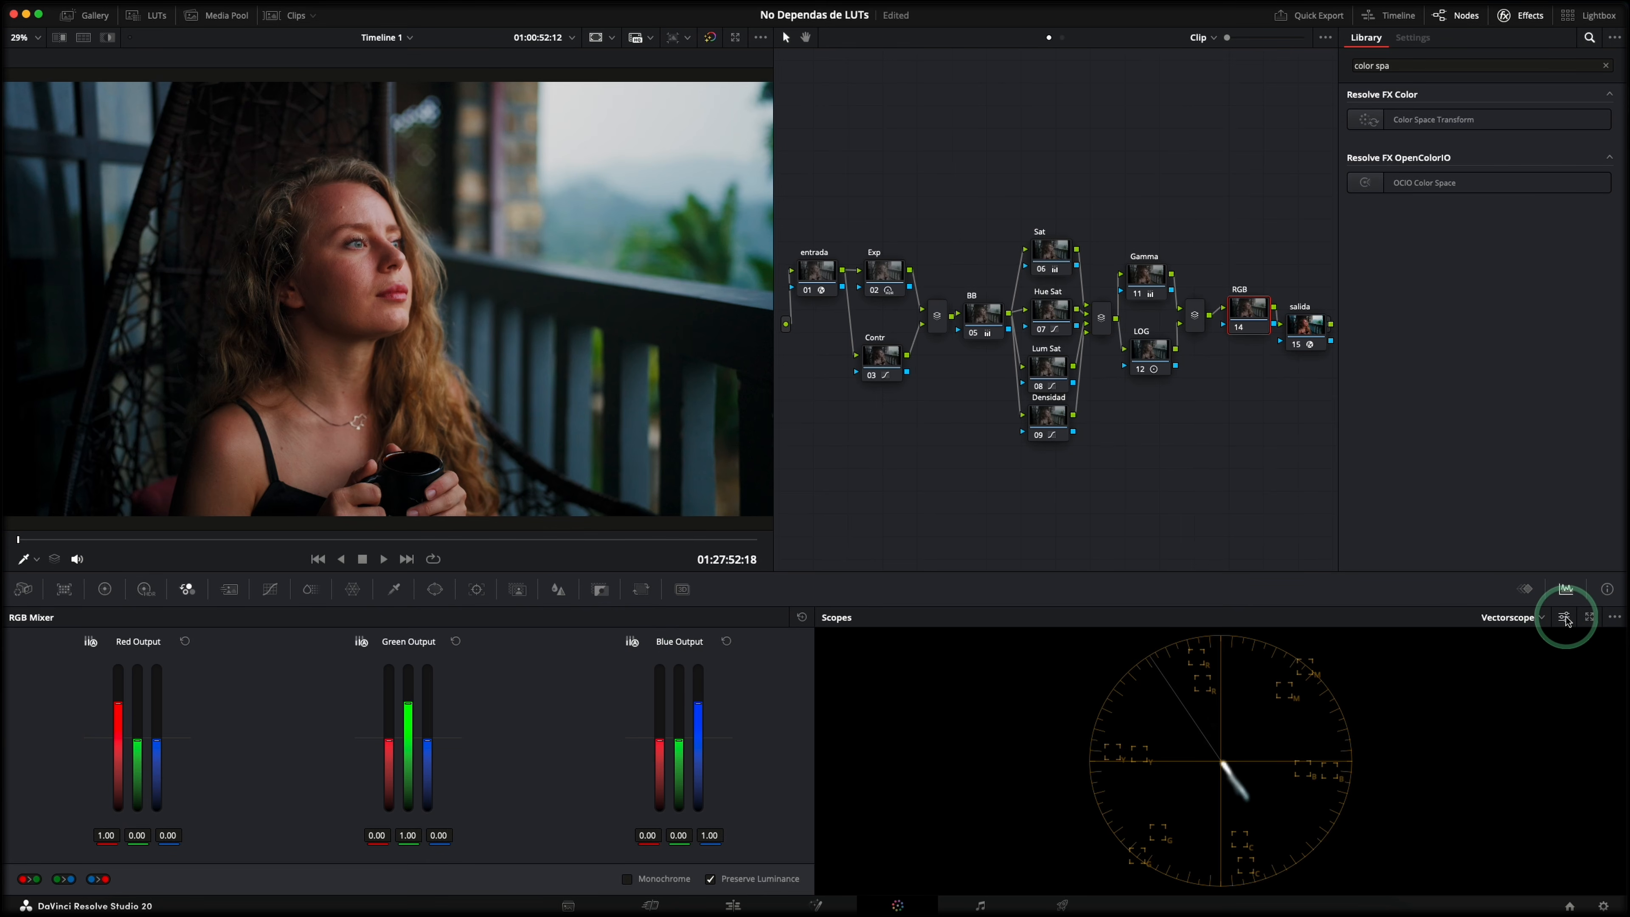
left_click(1566, 618)
left_click(1501, 311)
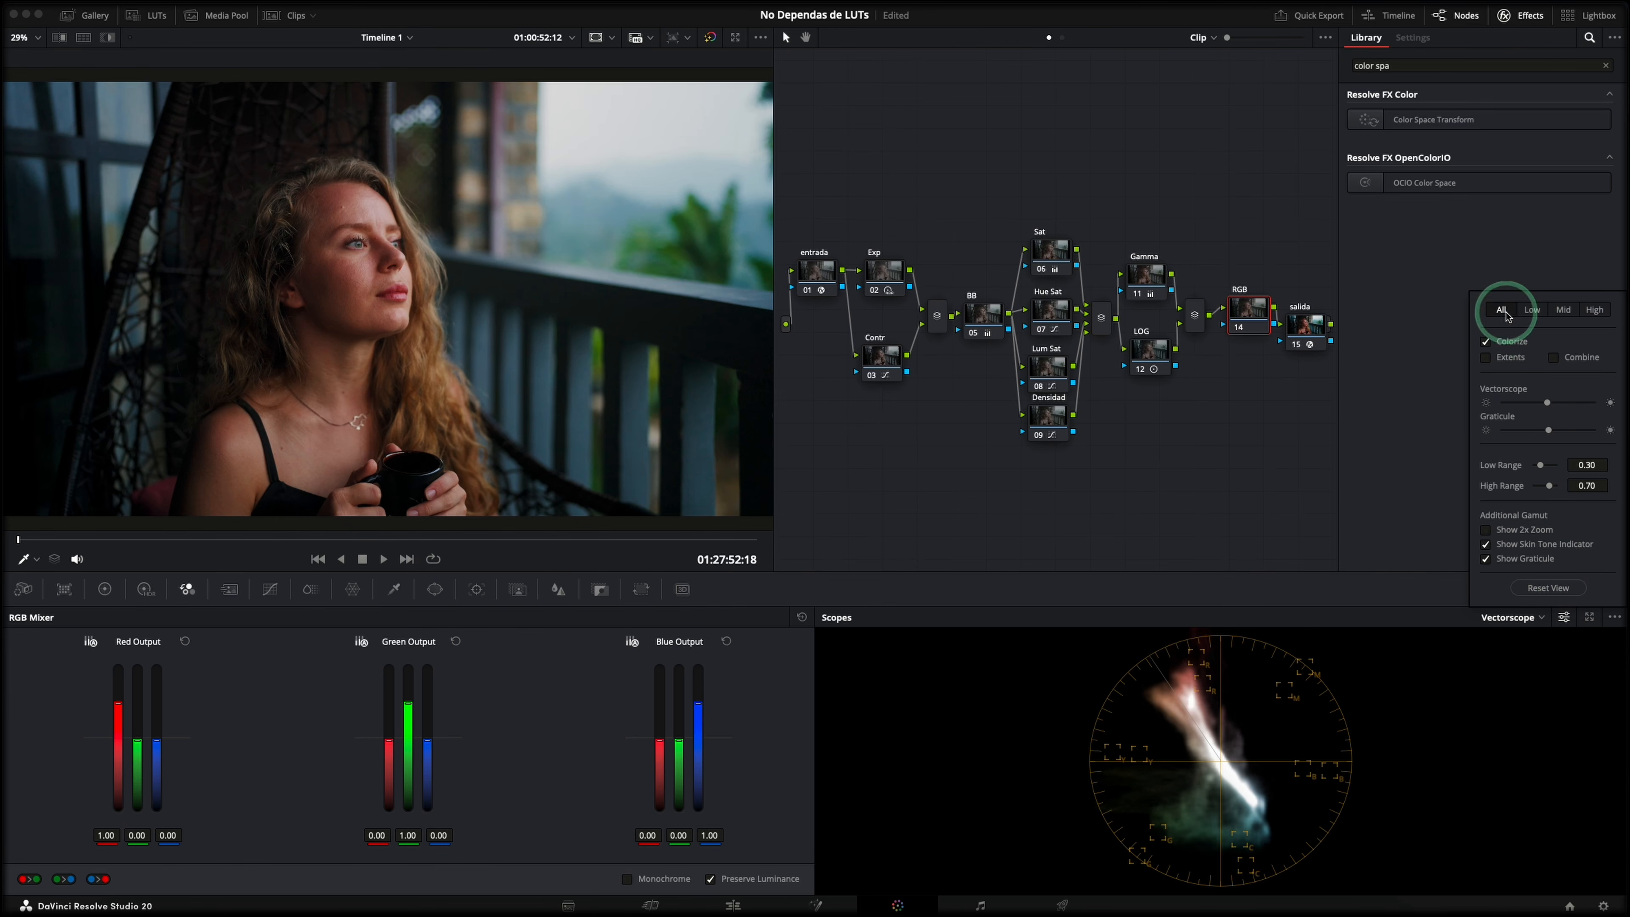
left_click(1389, 612)
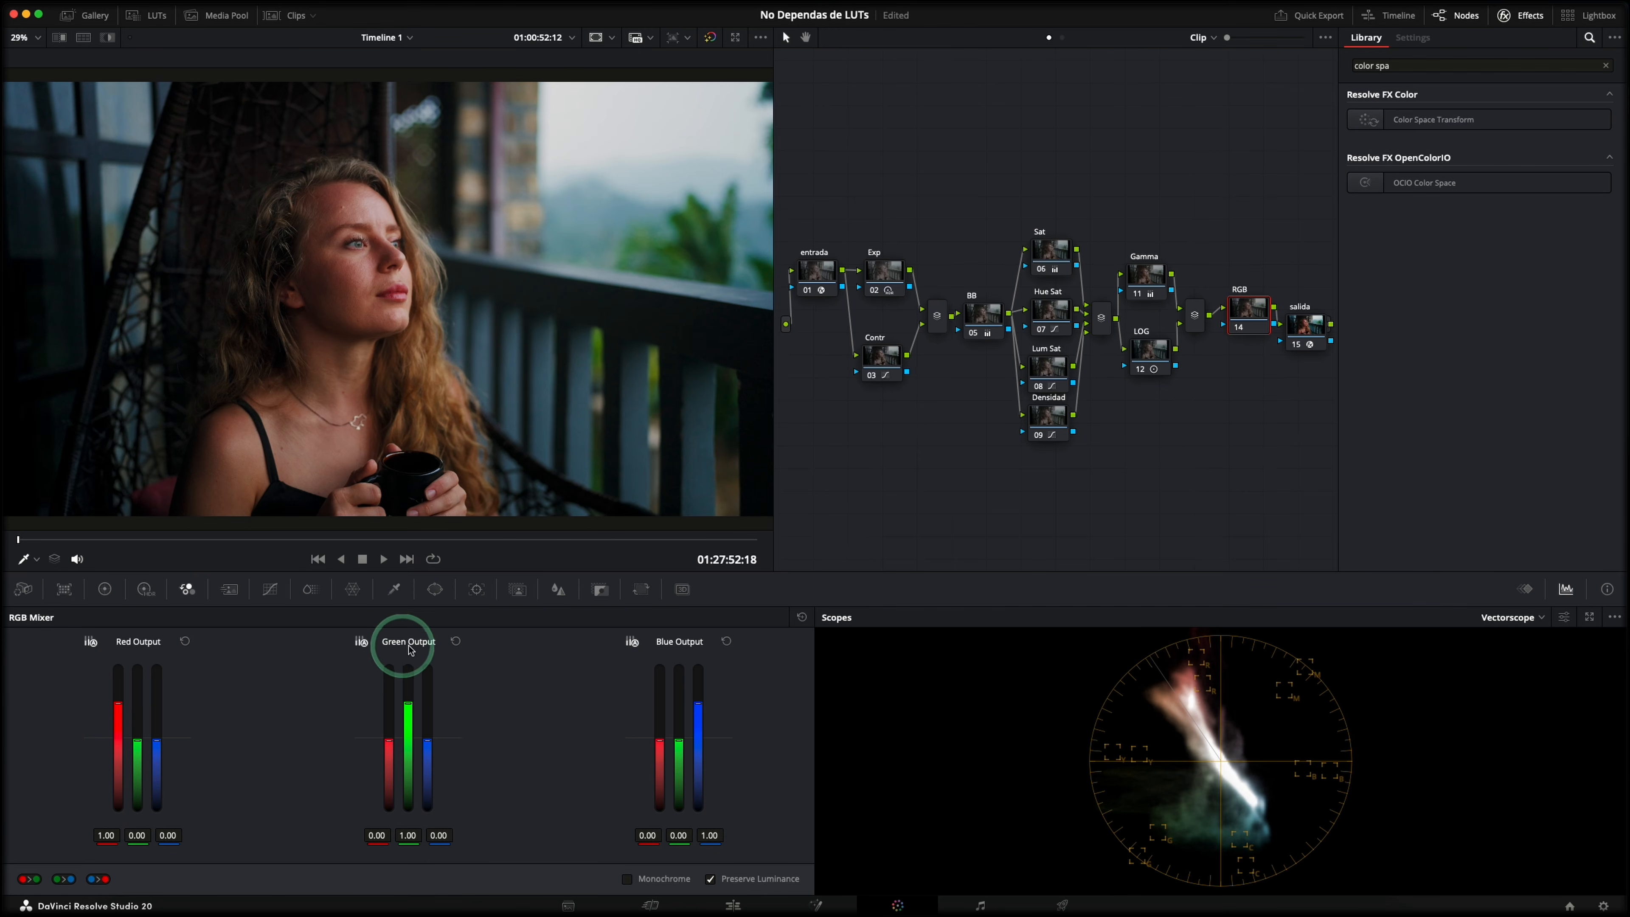
Mix the RGB channels: green output green 0.75, blue 0.25; blue output green 0.25, blue 0.75; red output red 0.90, blue 0.10
left_click_drag(428, 739, 427, 724)
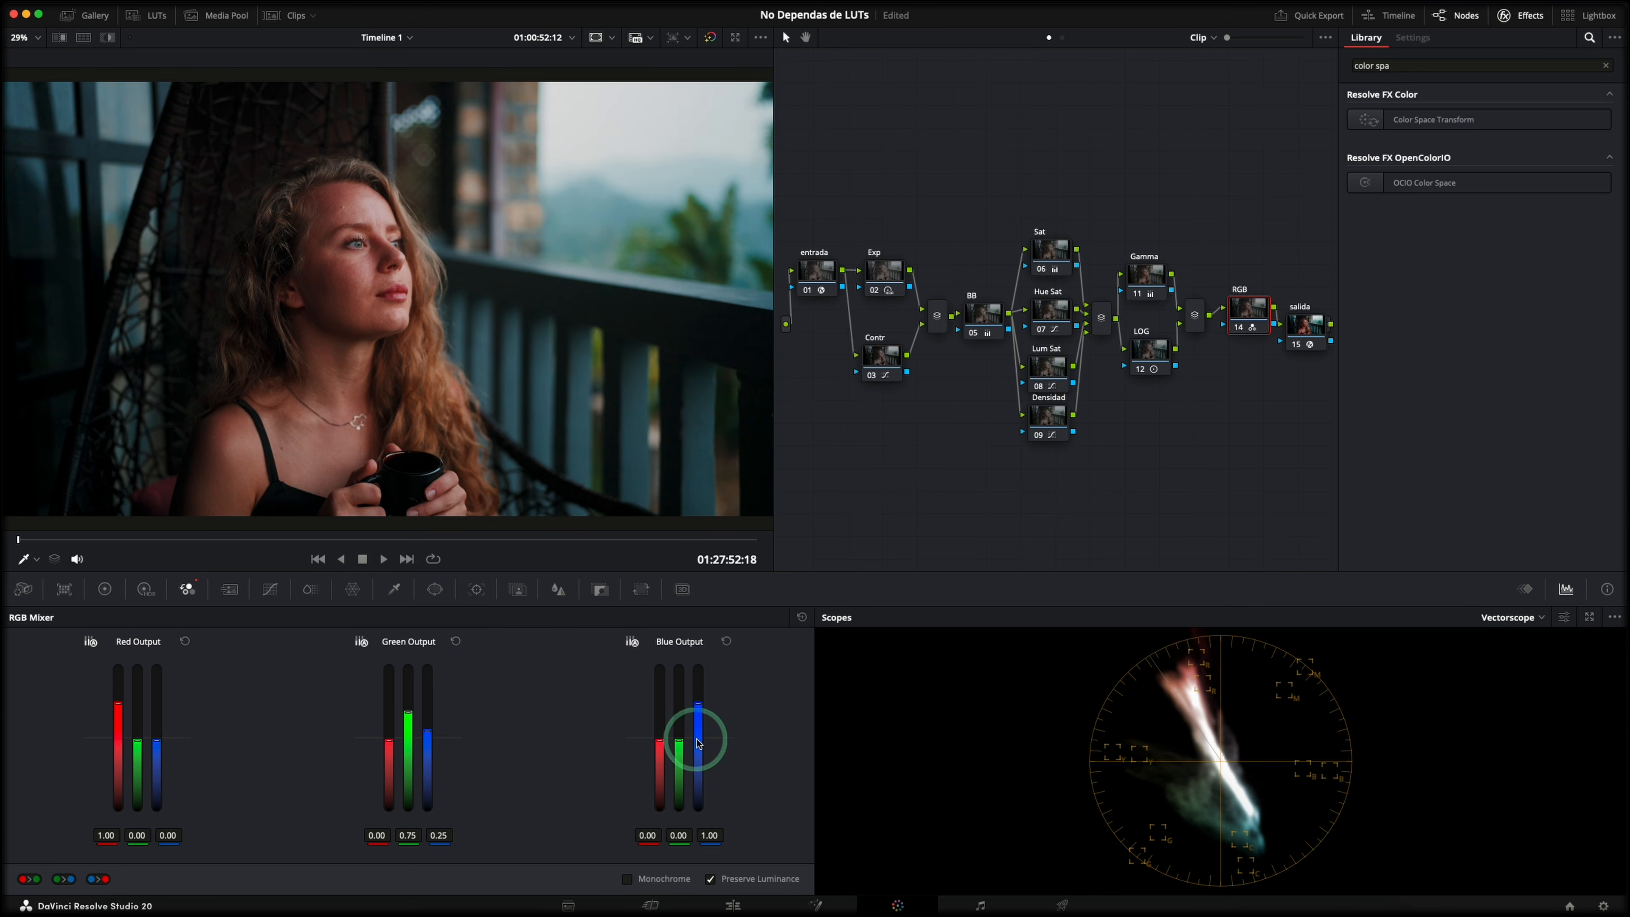
left_click_drag(677, 728, 677, 721)
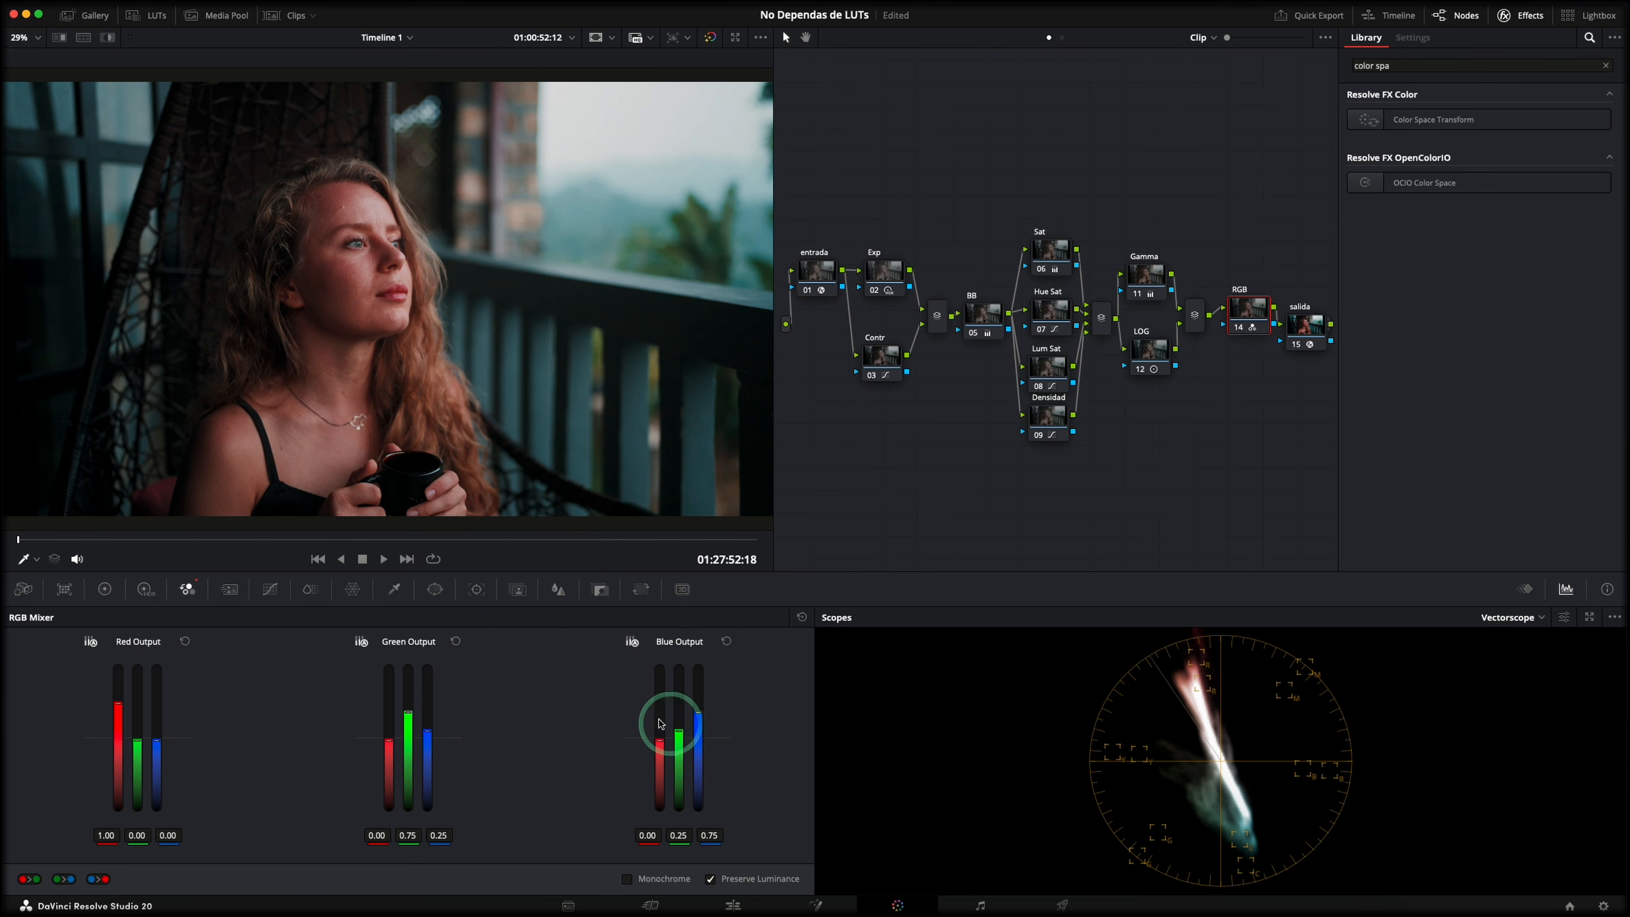
left_click_drag(158, 745, 157, 736)
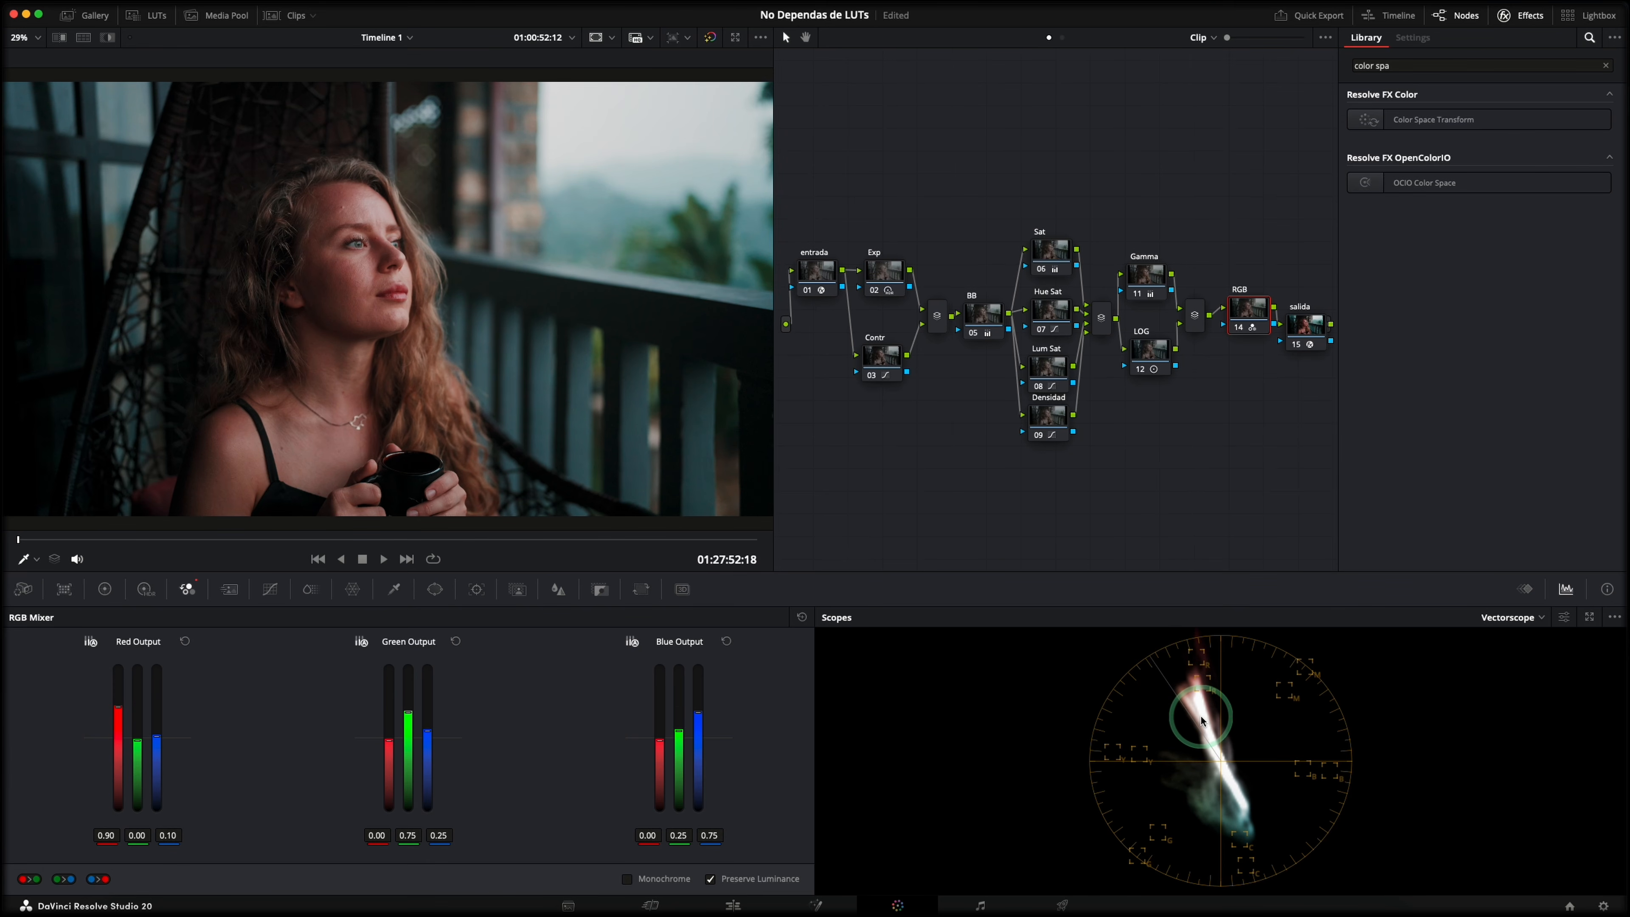
Set the RGB node's hue to 47.40 in the primaries
left_click(105, 589)
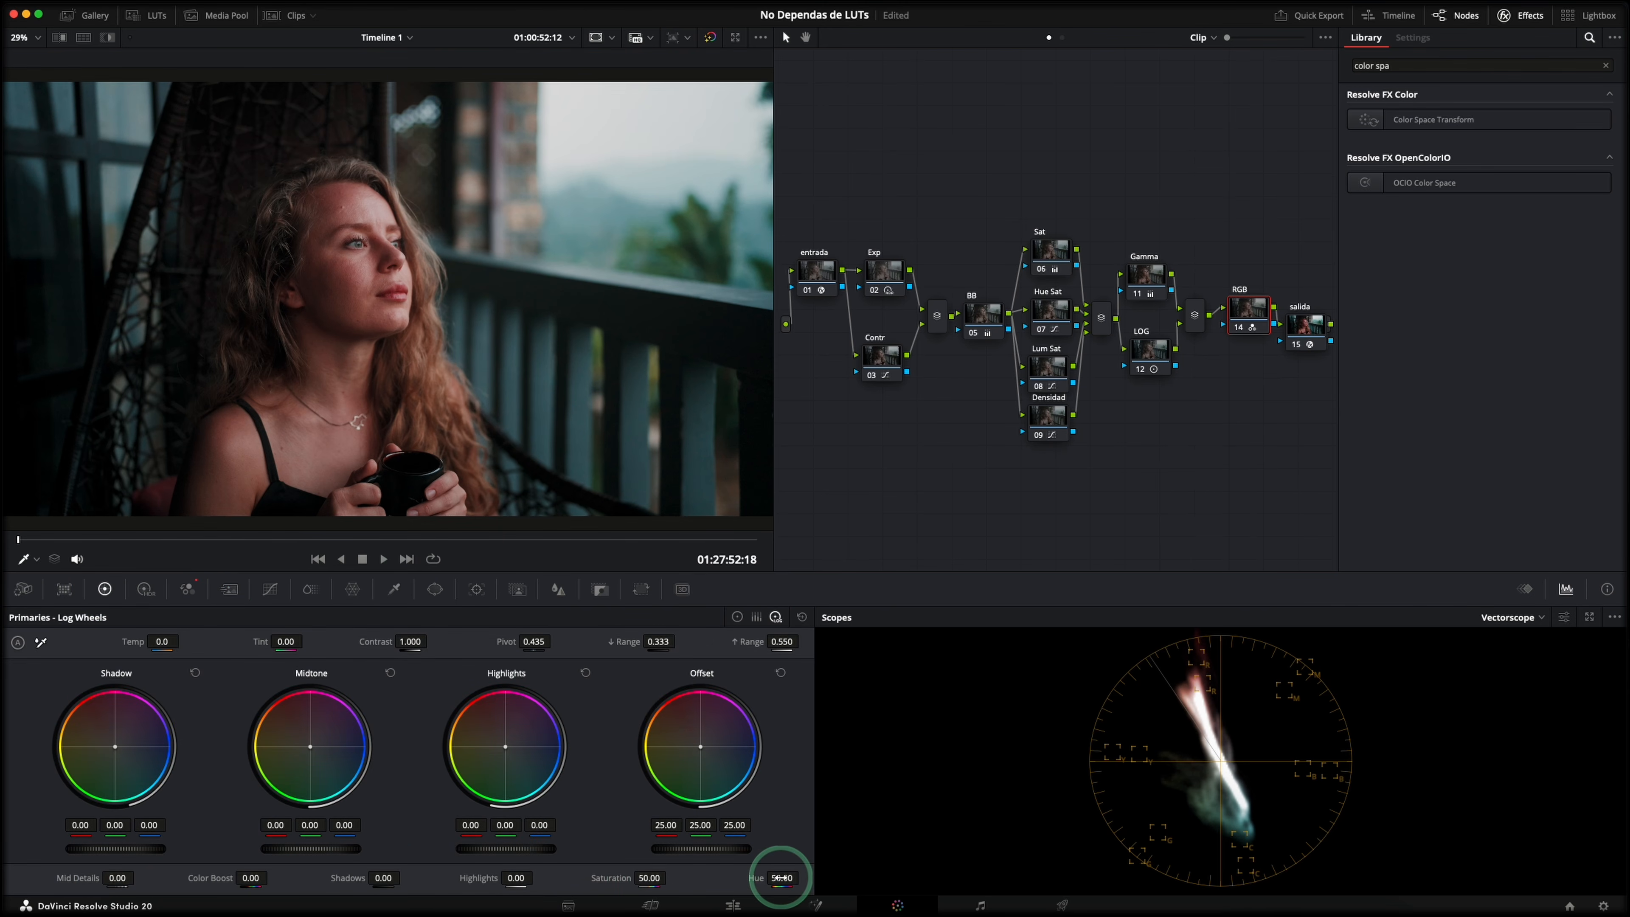
left_click_drag(781, 878, 775, 878)
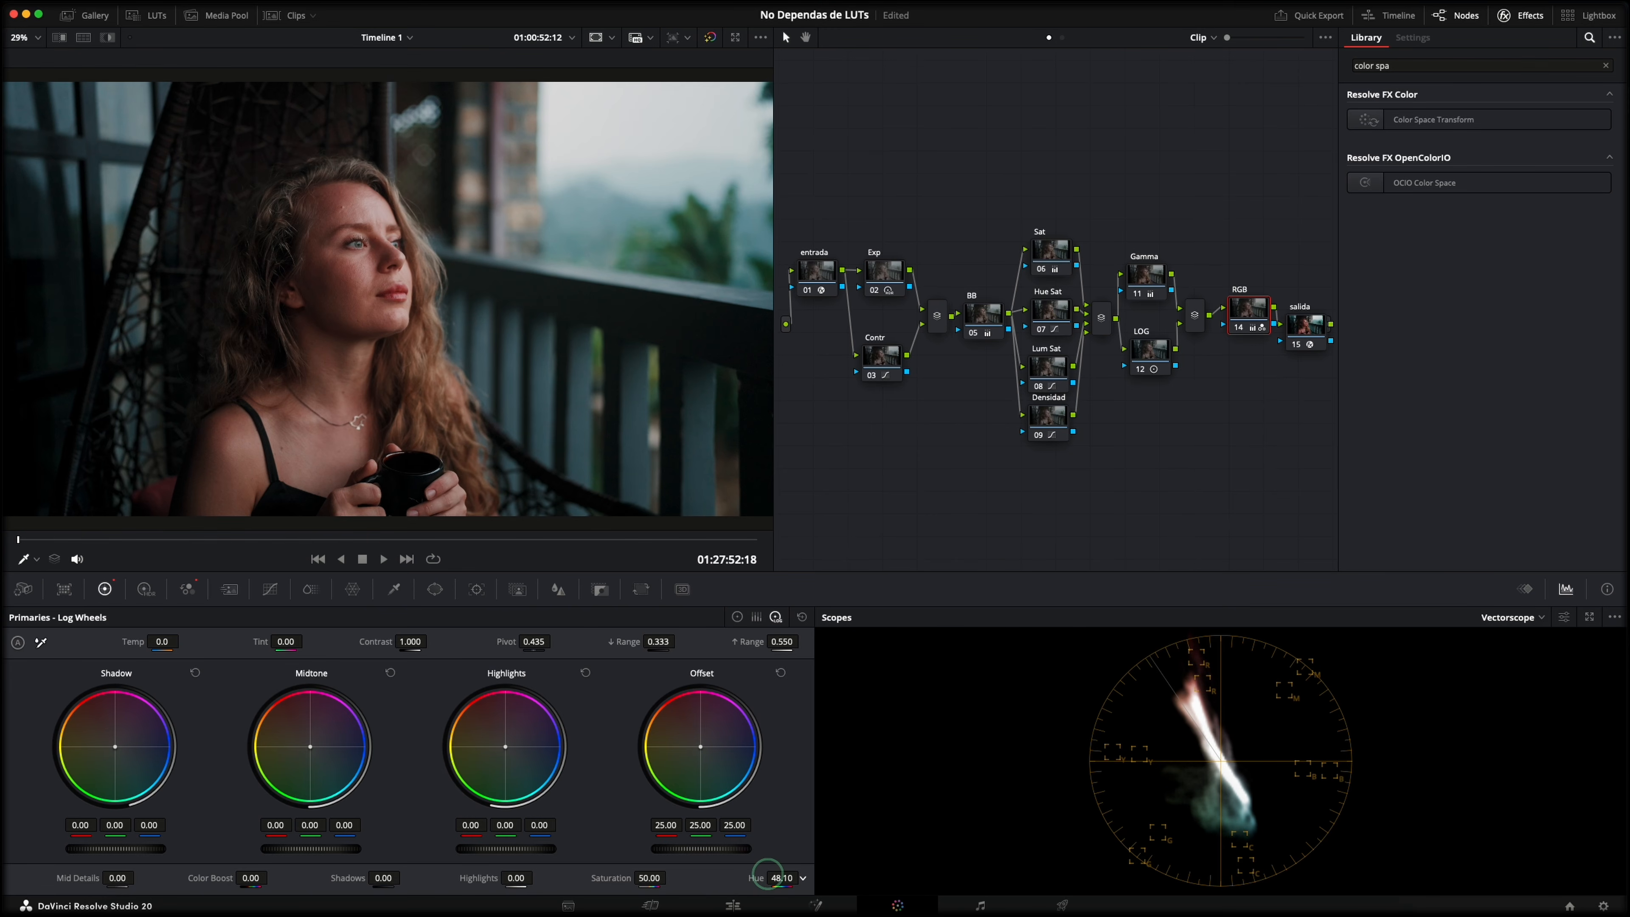
left_click(31, 564)
left_click(69, 604)
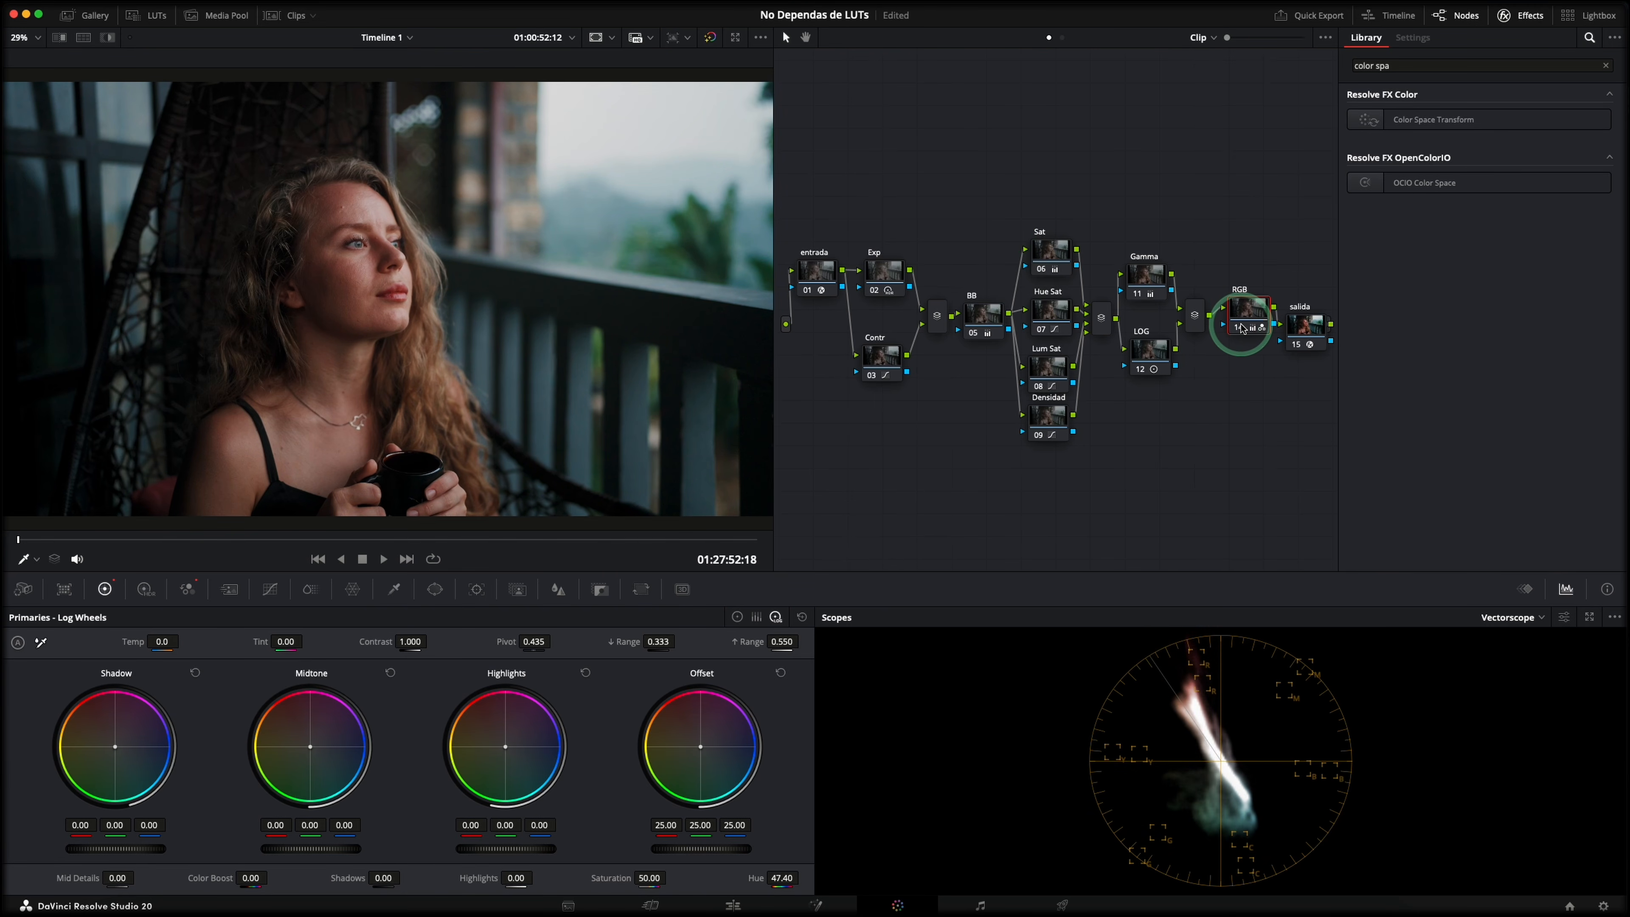
Set the RGB node's key output gain to 0.7 and return to the primaries log wheels
left_click(599, 591)
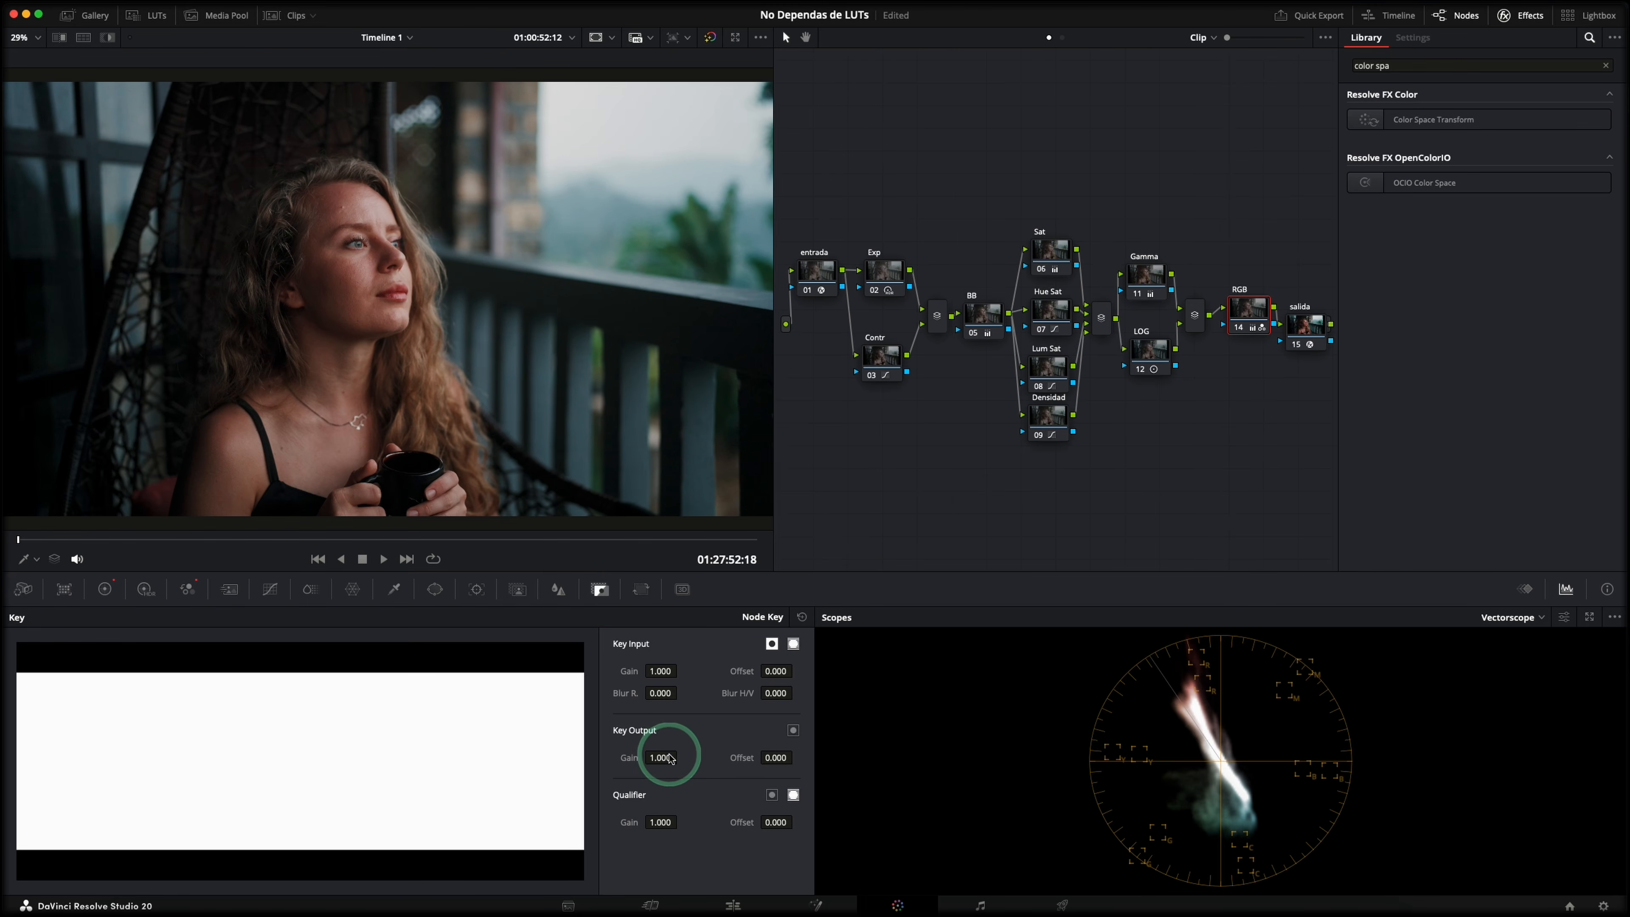
type("0.7")
key("Return")
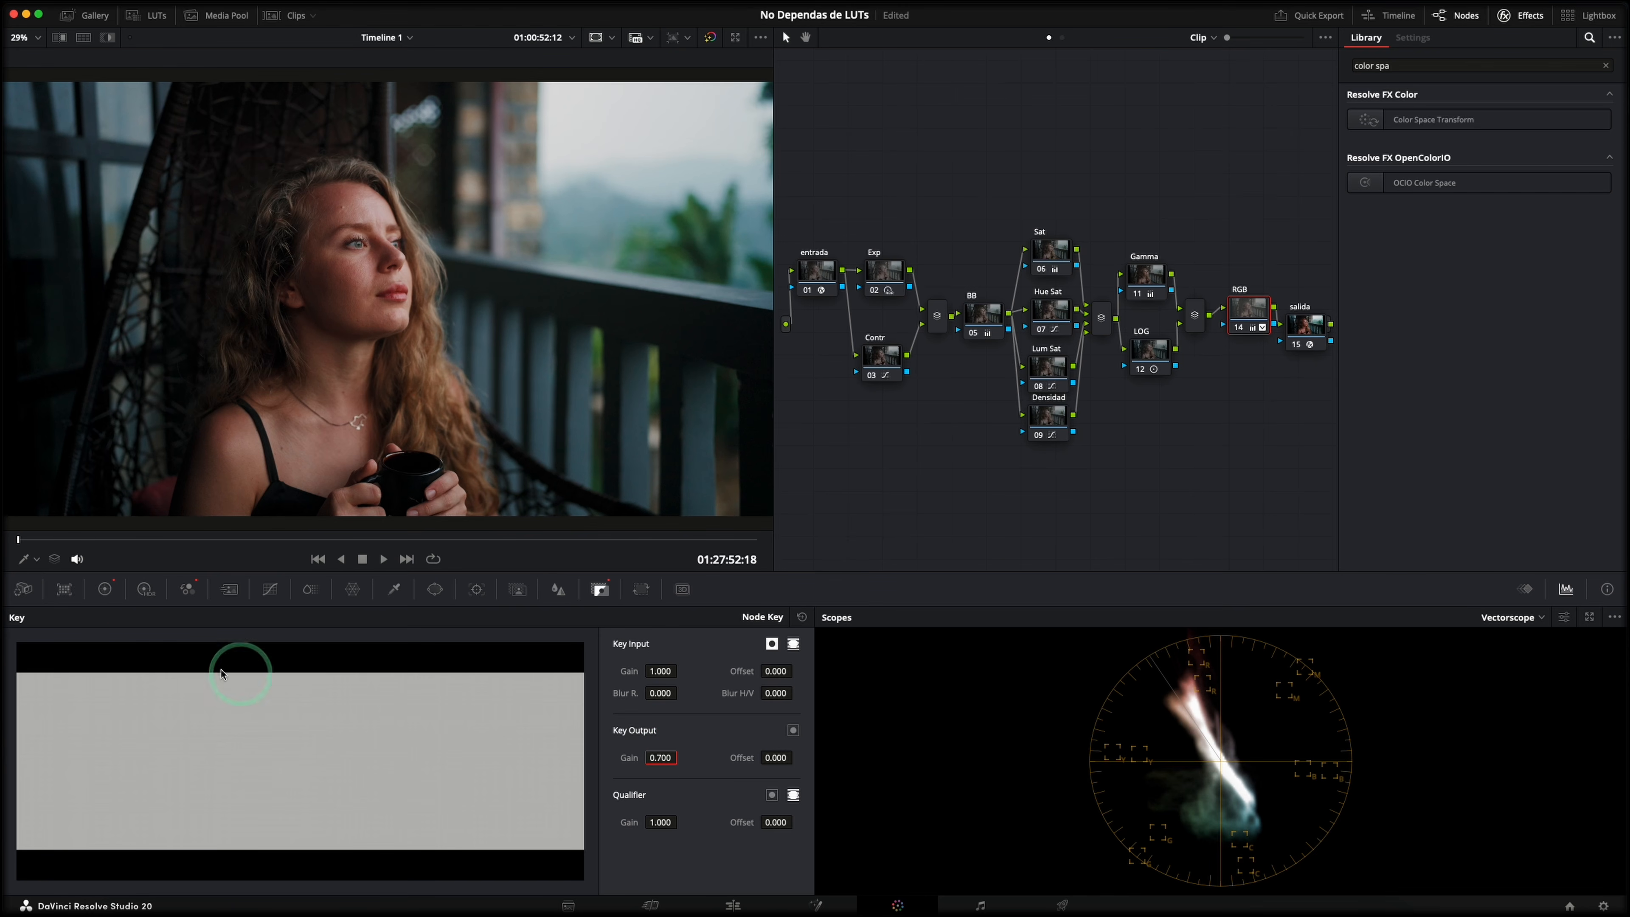
left_click(104, 589)
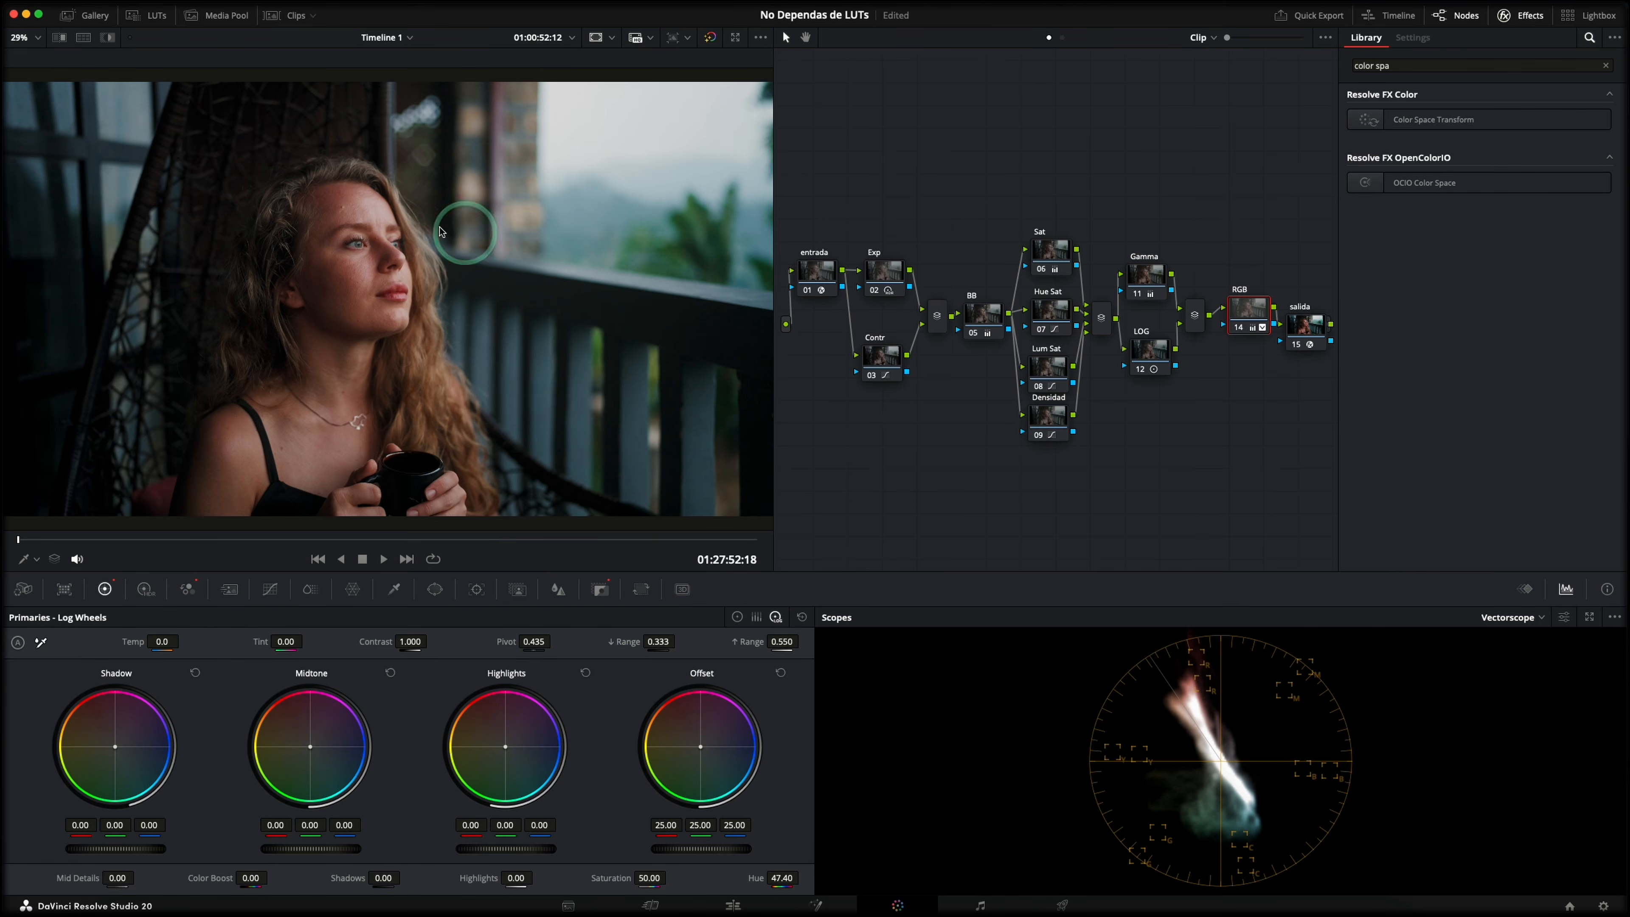
Examine the woman's face up close with the RGB node disabled and enabled, and fit the whole image back in the viewer
scroll(346, 238, "up", 5)
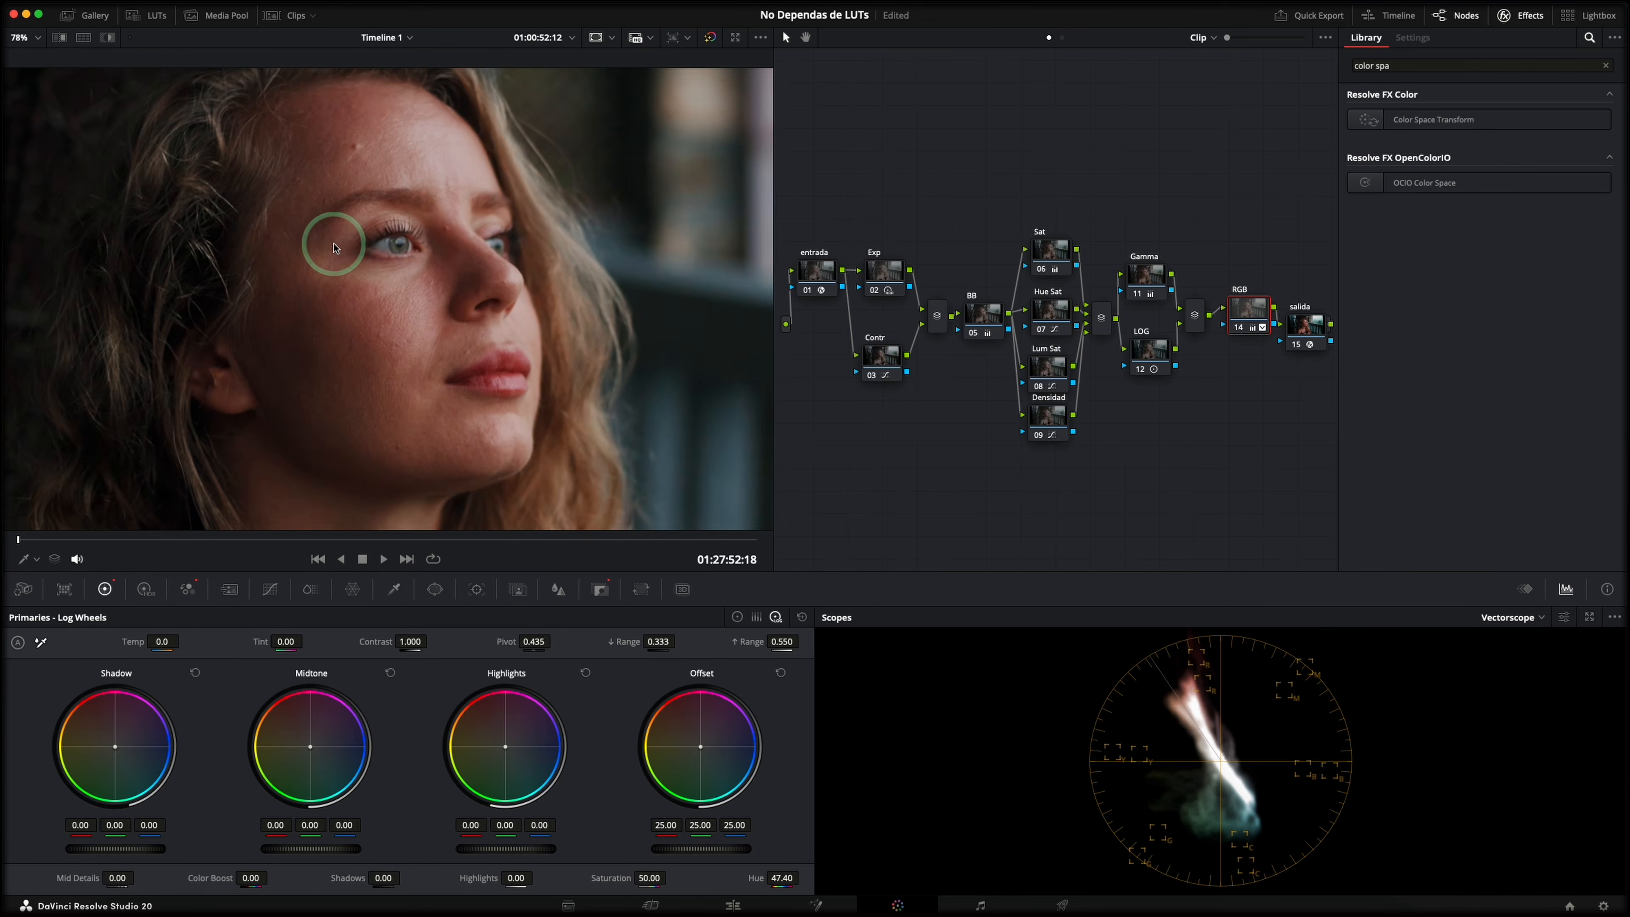
left_click(1238, 328)
left_click(1239, 329)
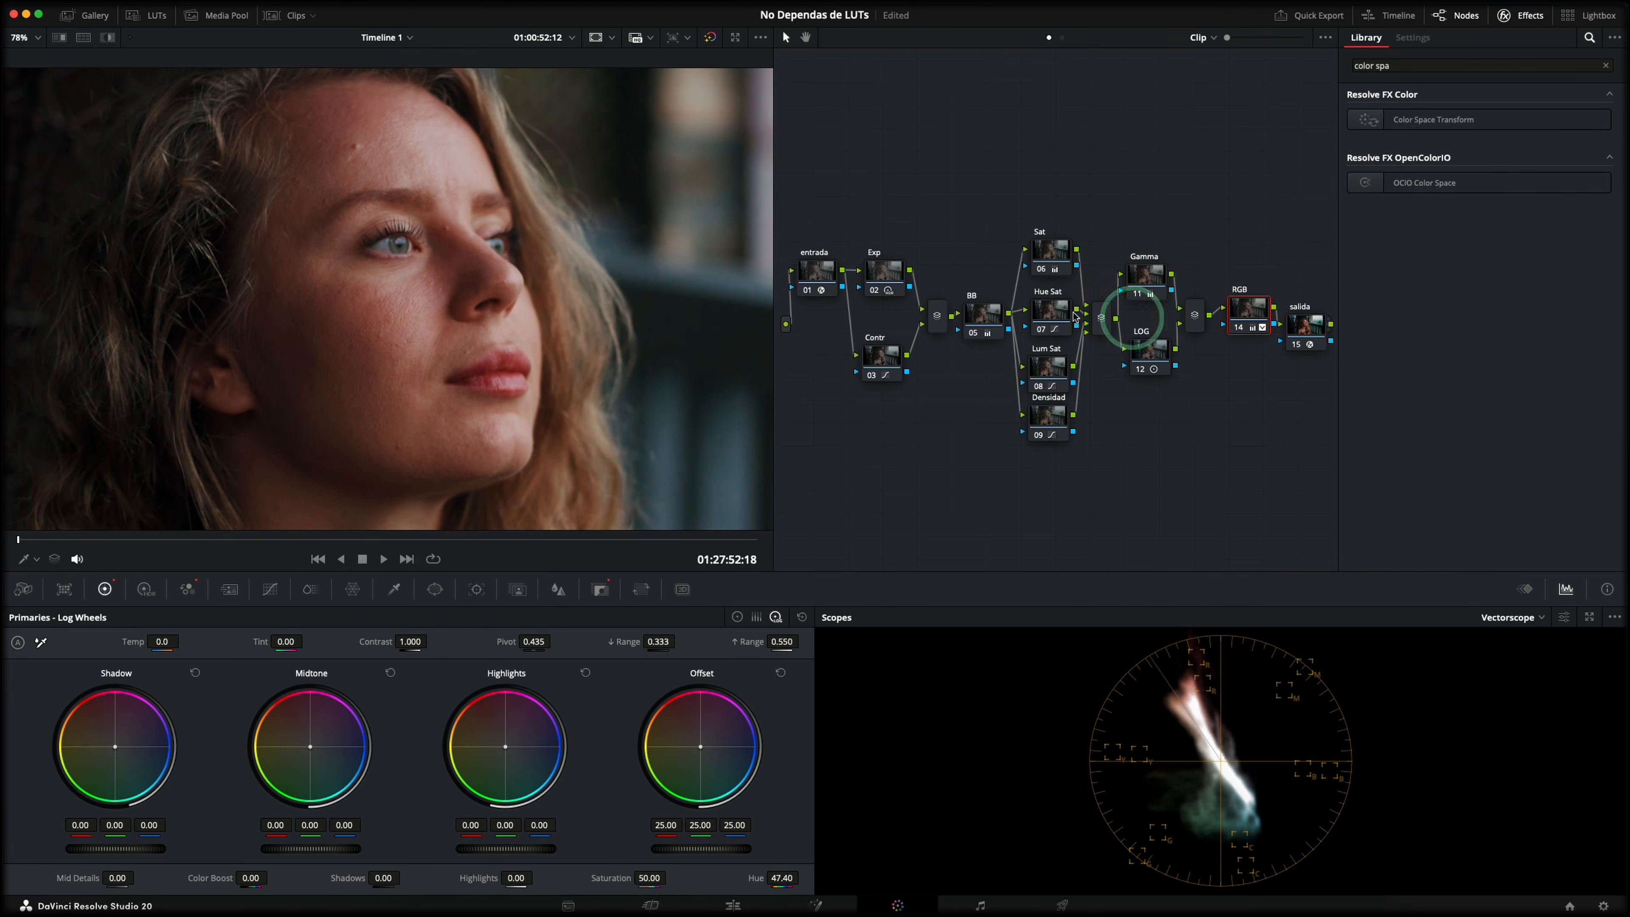
scroll(379, 270, "up", 4)
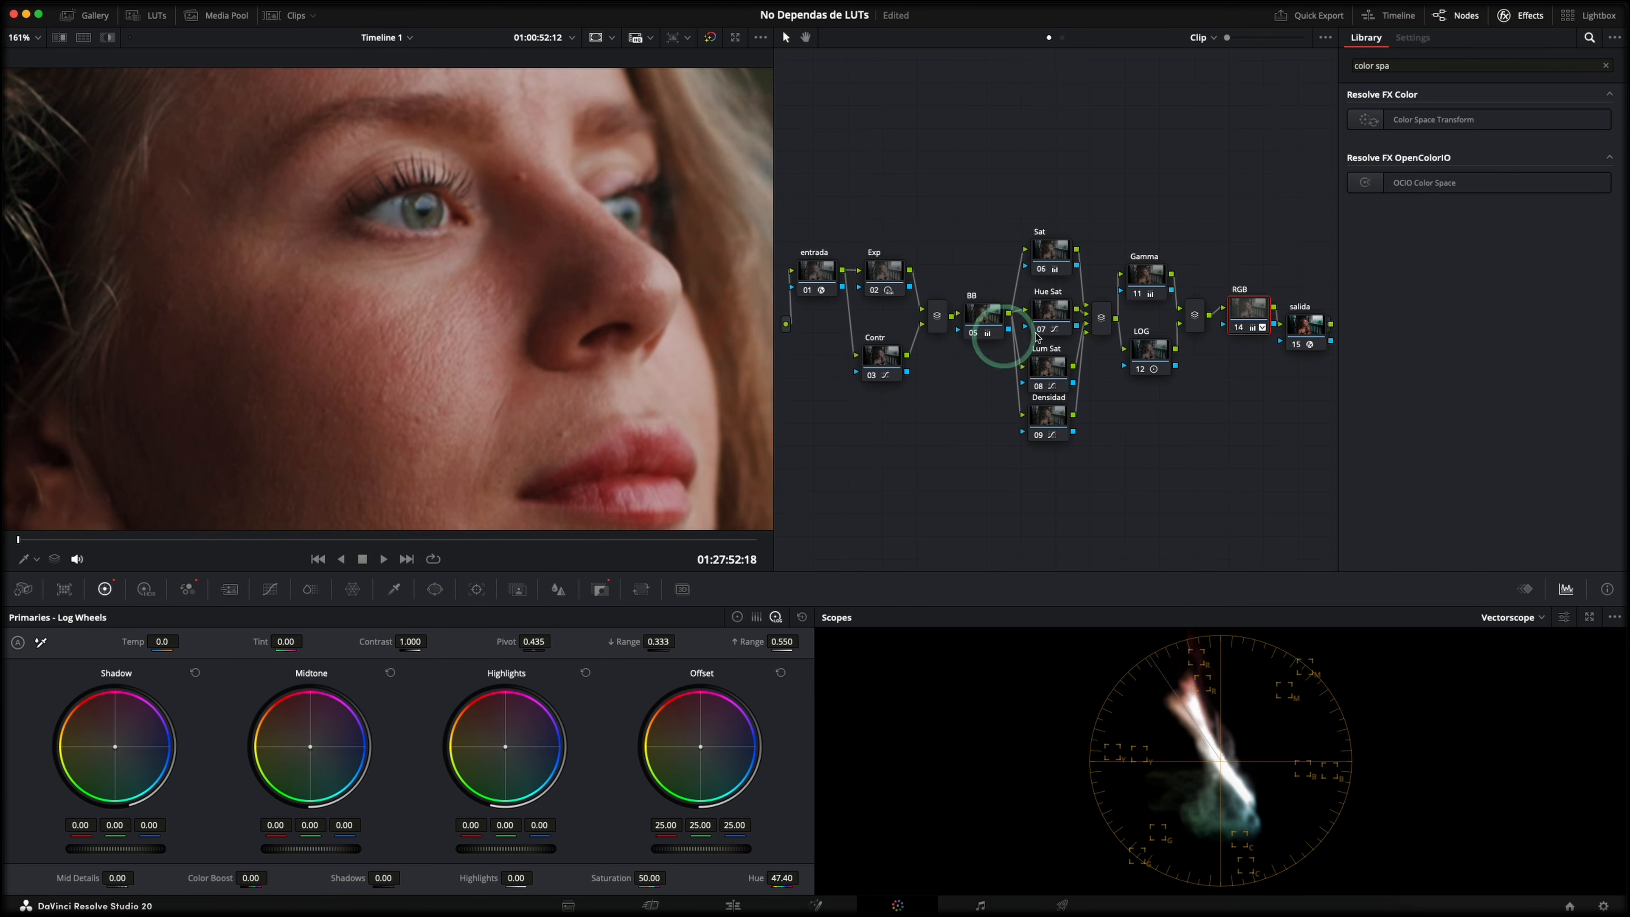
left_click(1240, 329)
left_click(1239, 329)
left_click(1240, 328)
left_click(1240, 329)
key("shift+z")
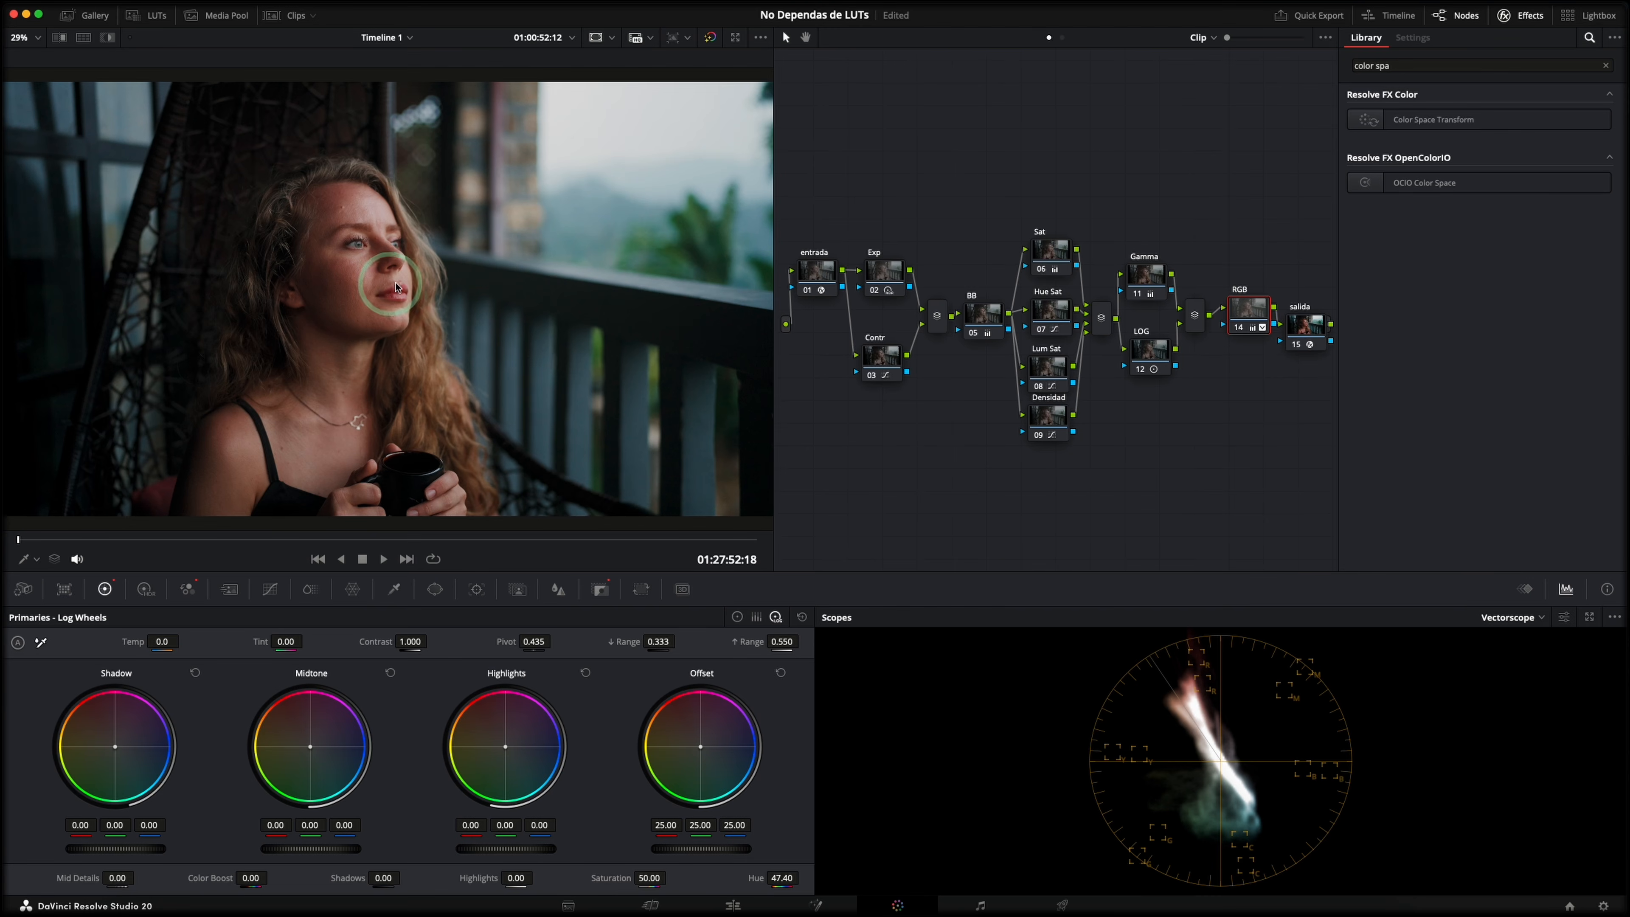
Move the RGB node up to make room, add a serial node after it and label it "Glow"
left_click_drag(1248, 309, 1239, 257)
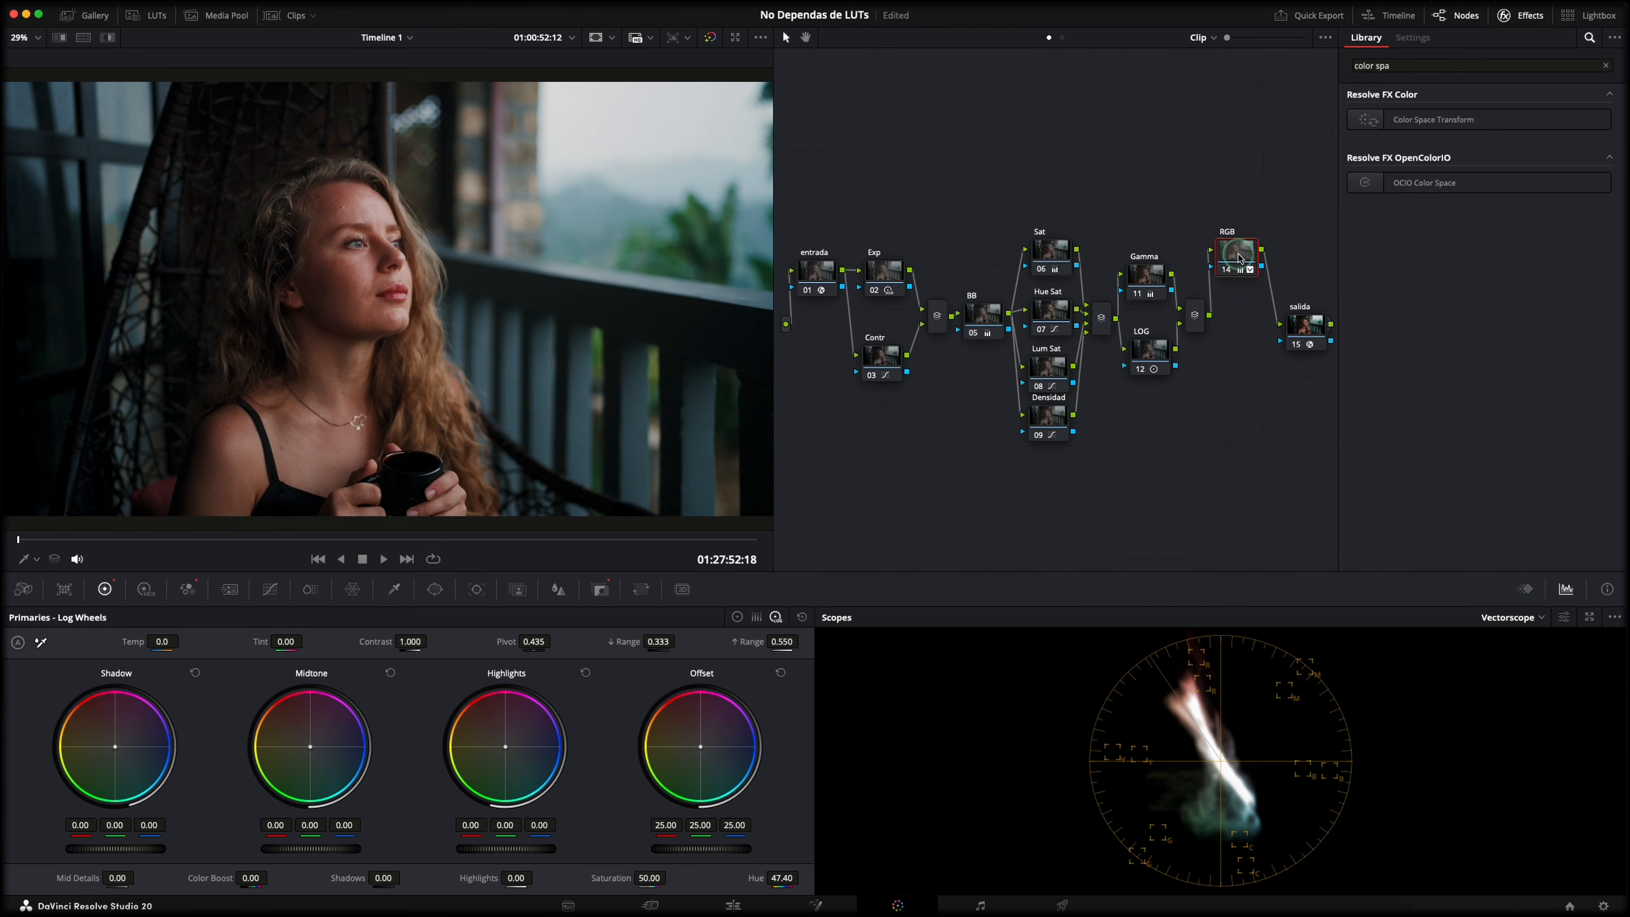
key("alt+s")
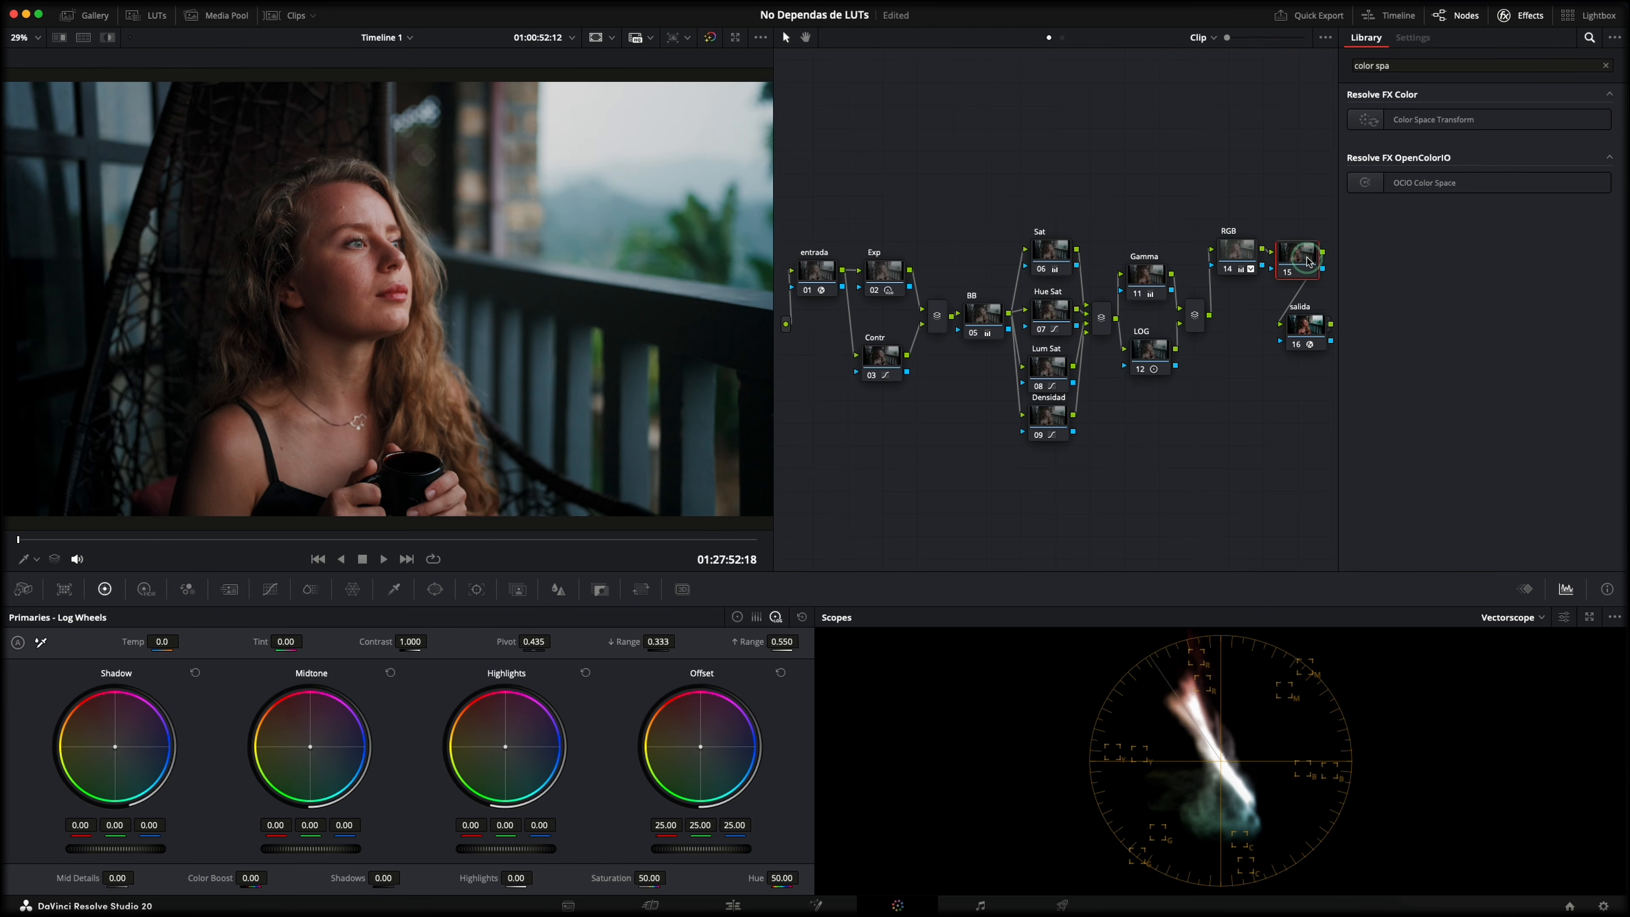
right_click(1306, 261)
left_click(1344, 289)
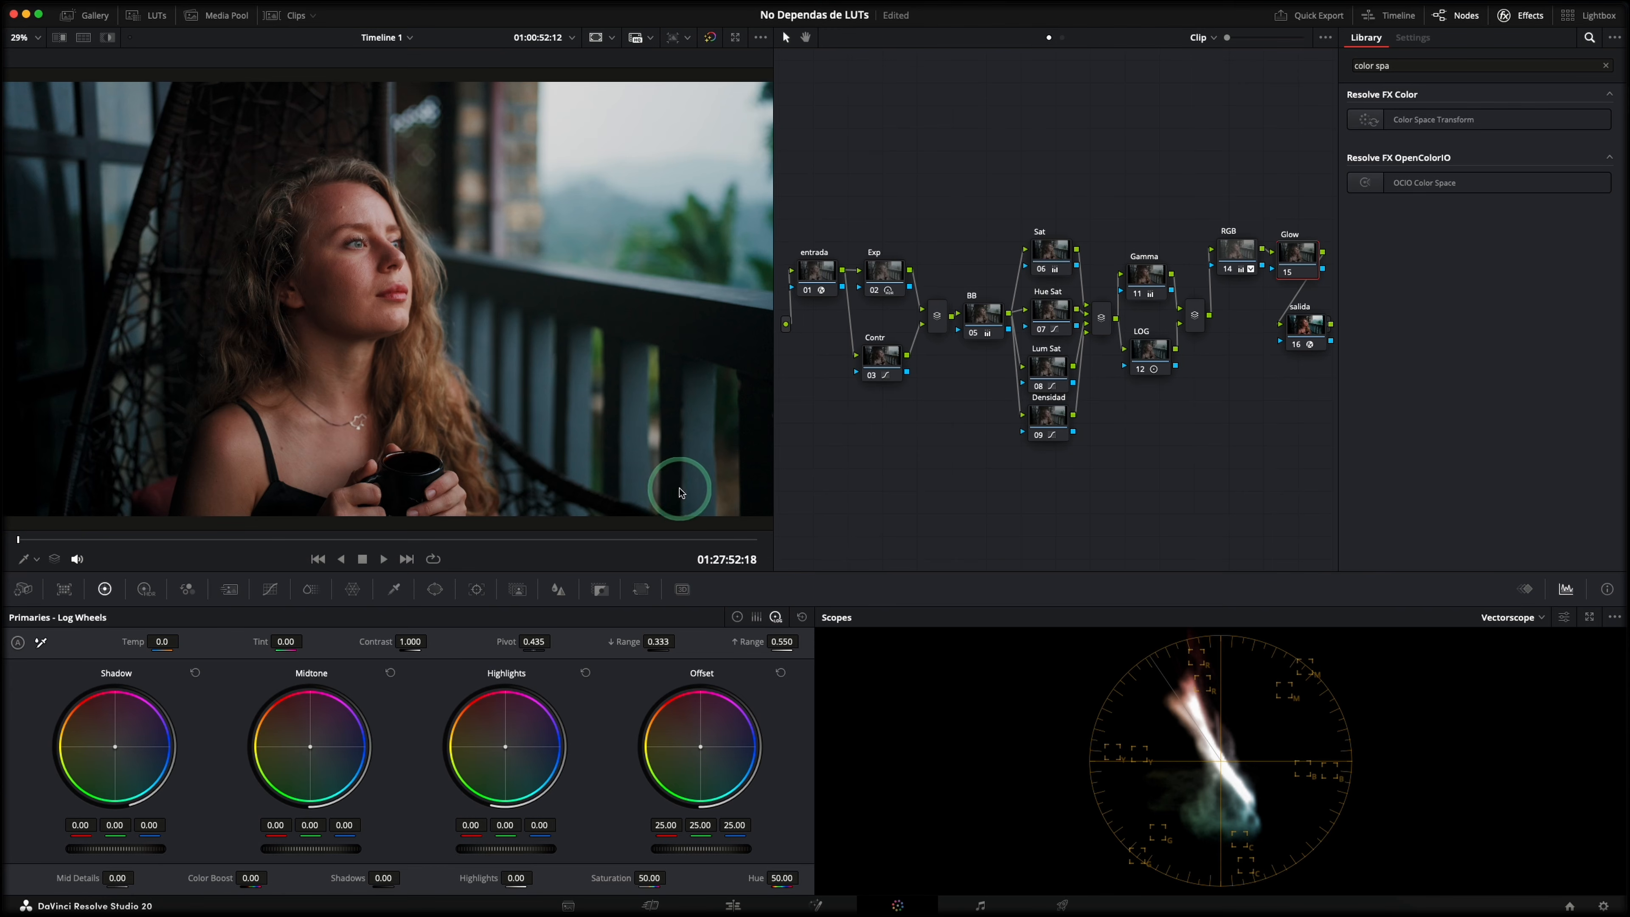
Blur the Glow node with a radius of 1.20 on all channels and set its composite mode to Screen
left_click(558, 589)
left_click_drag(113, 709, 117, 665)
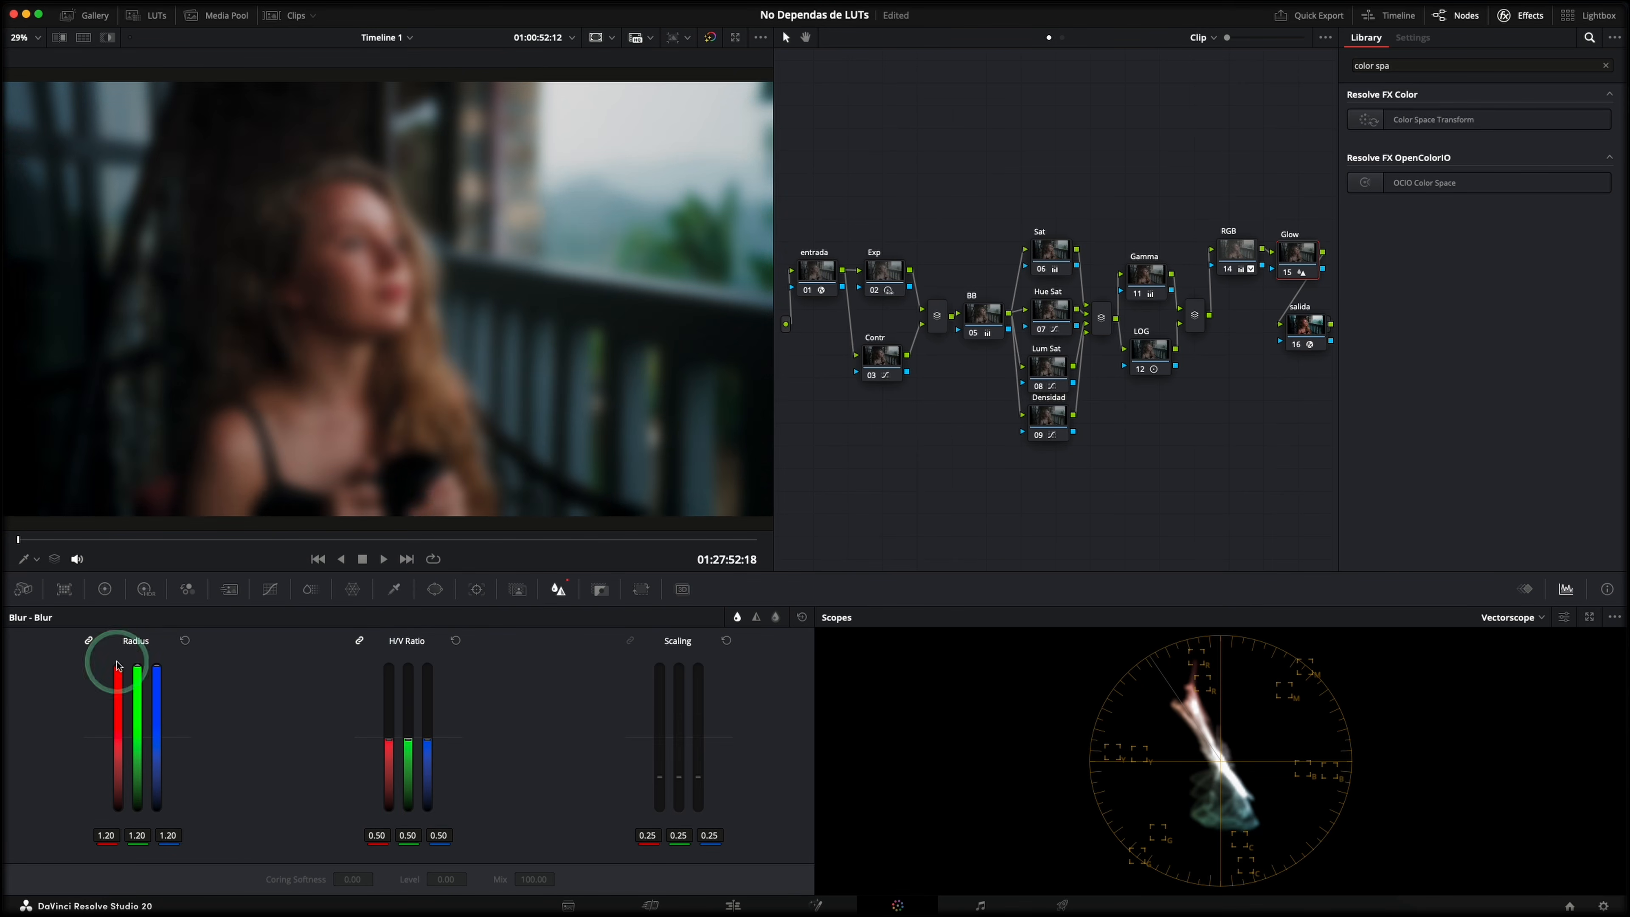
right_click(1292, 257)
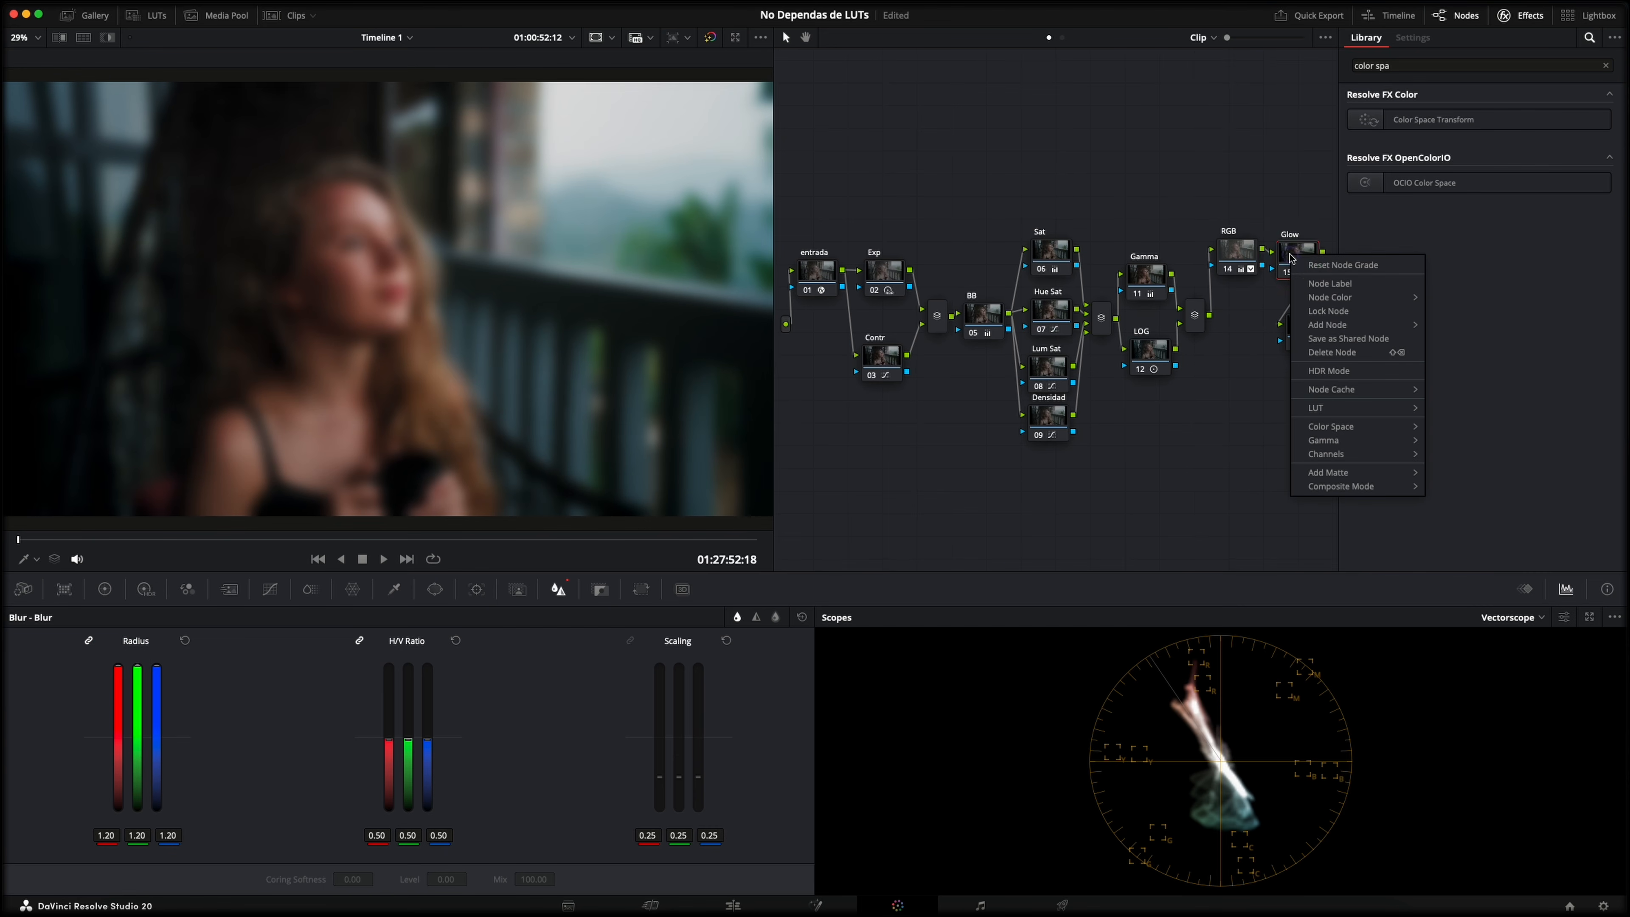
mouse_move(1336, 488)
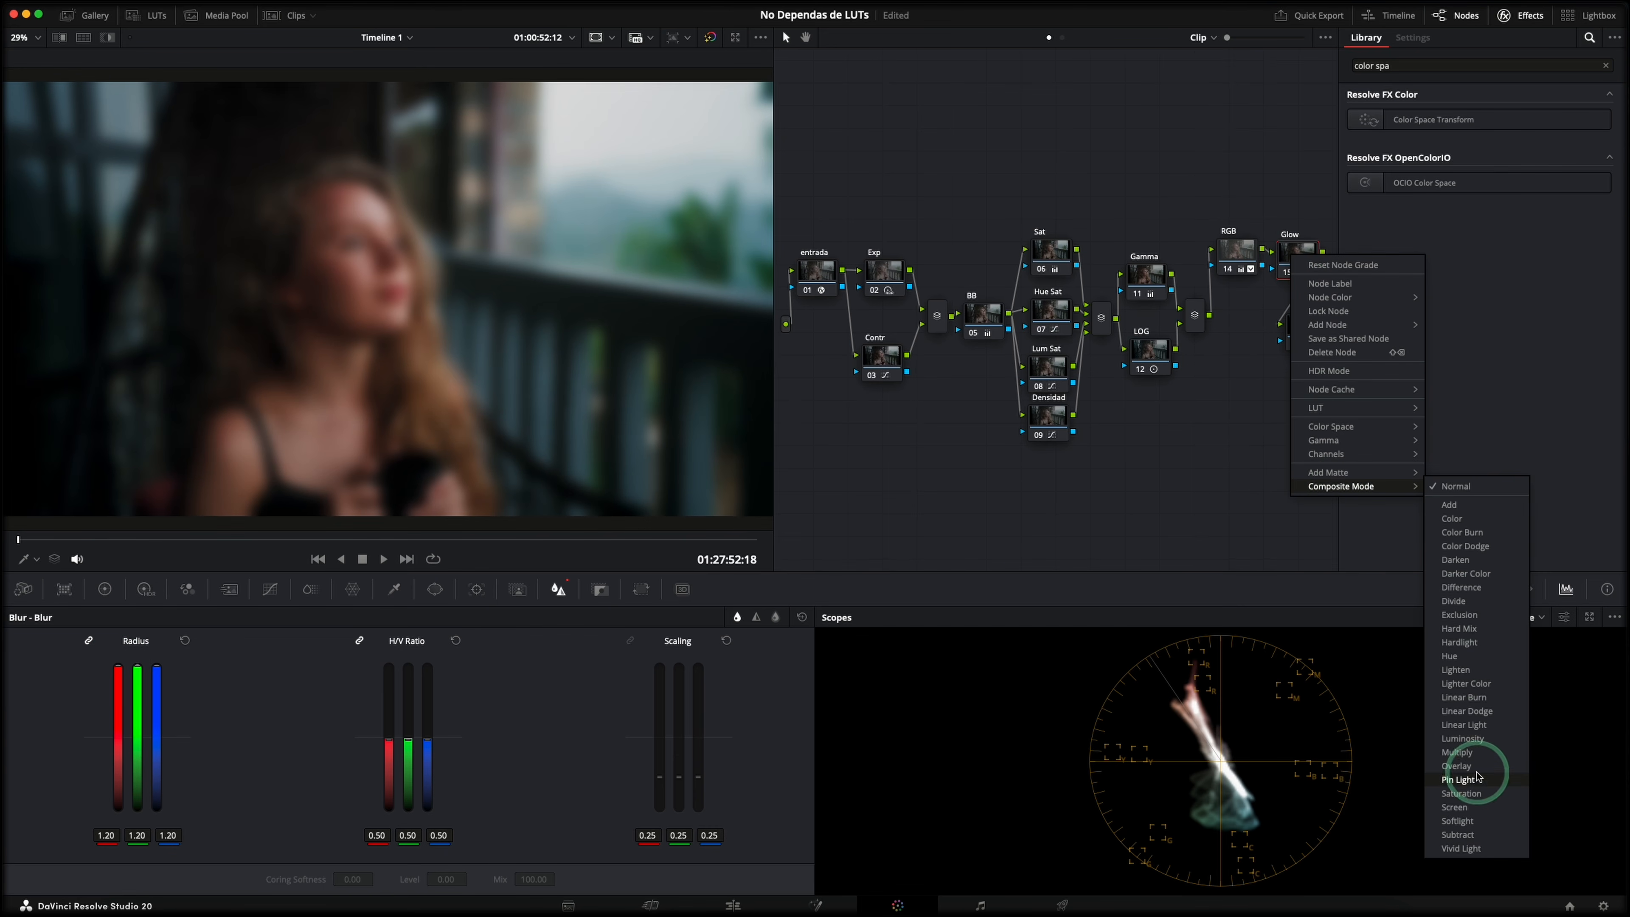
left_click(1475, 796)
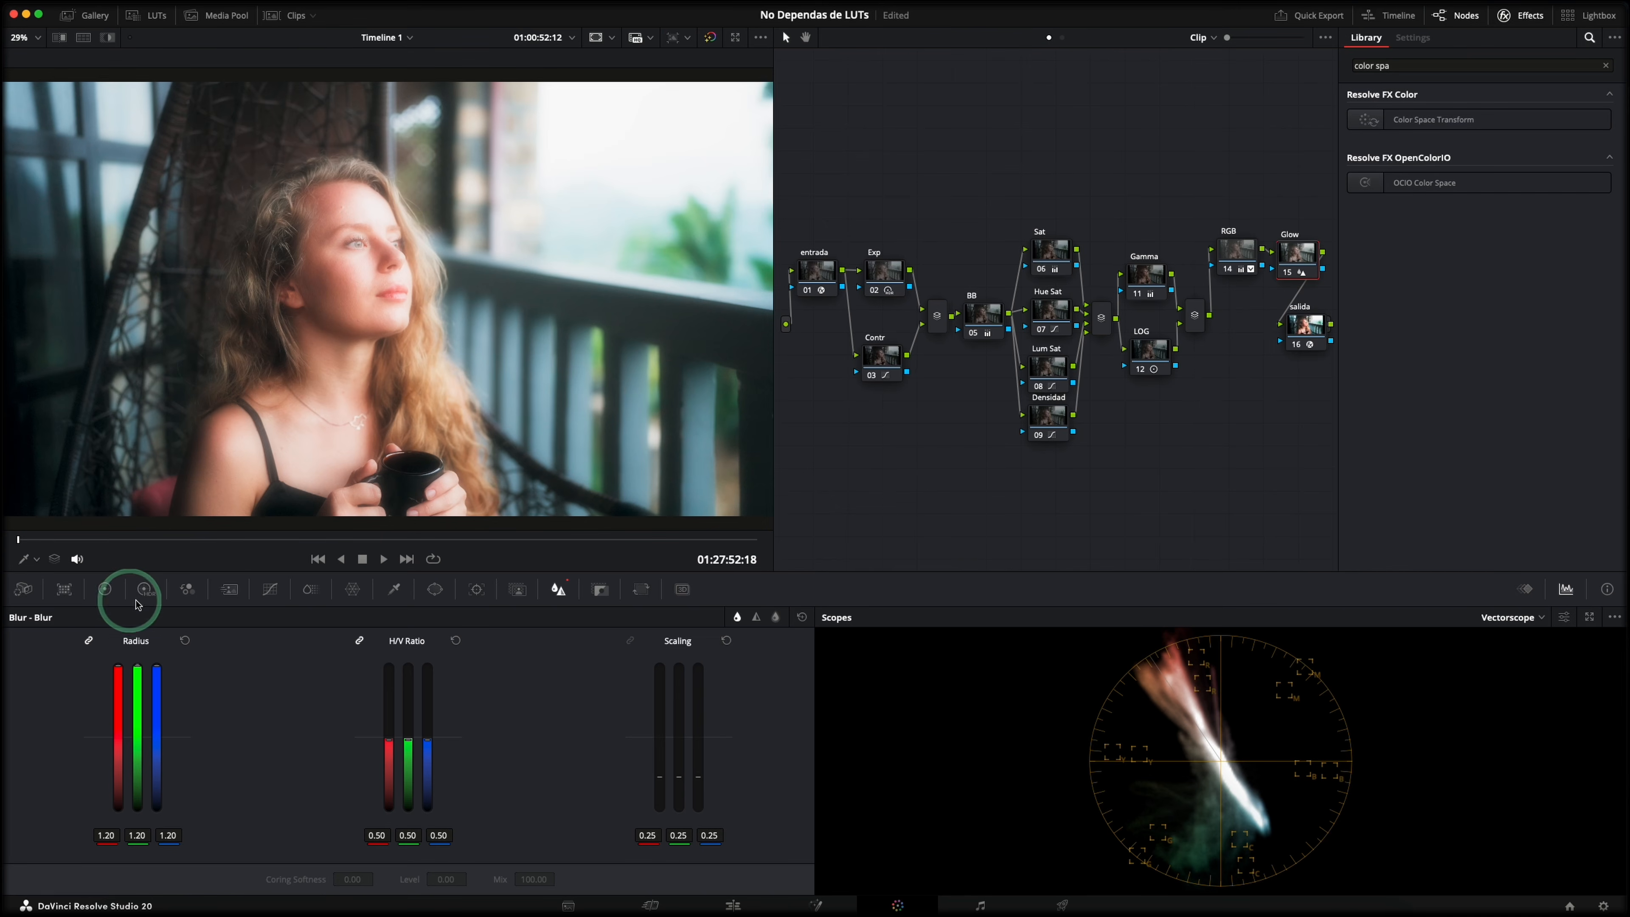
Pull the shadows of the Glow node's custom curve down to the baseline, and disable the node to compare the image
left_click(271, 590)
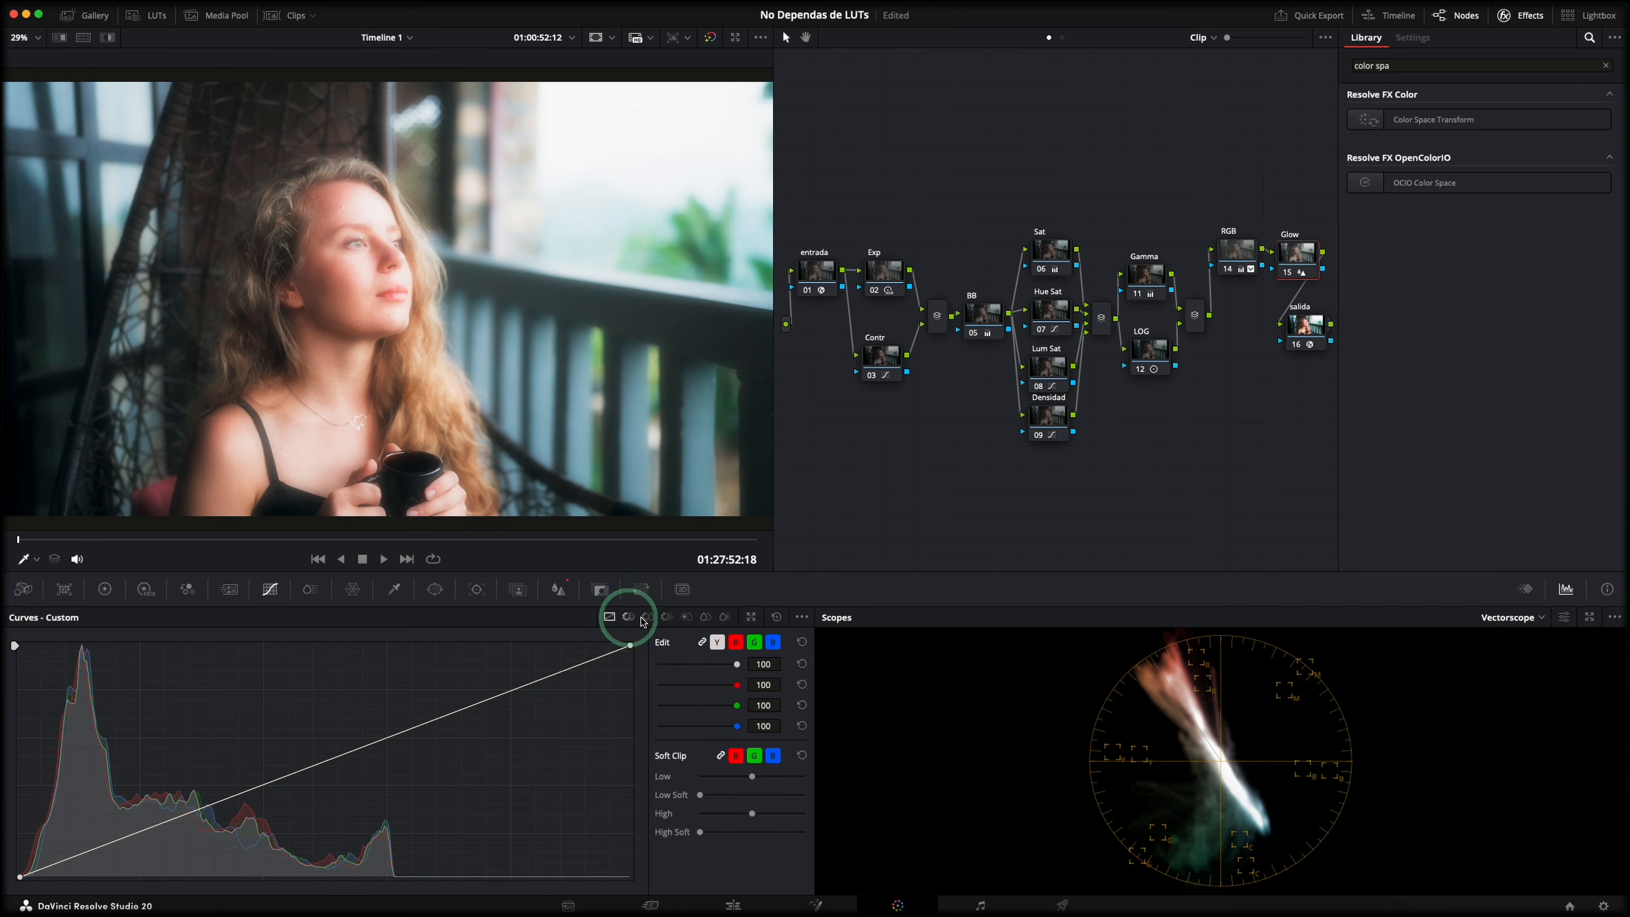
left_click(802, 617)
left_click(840, 710)
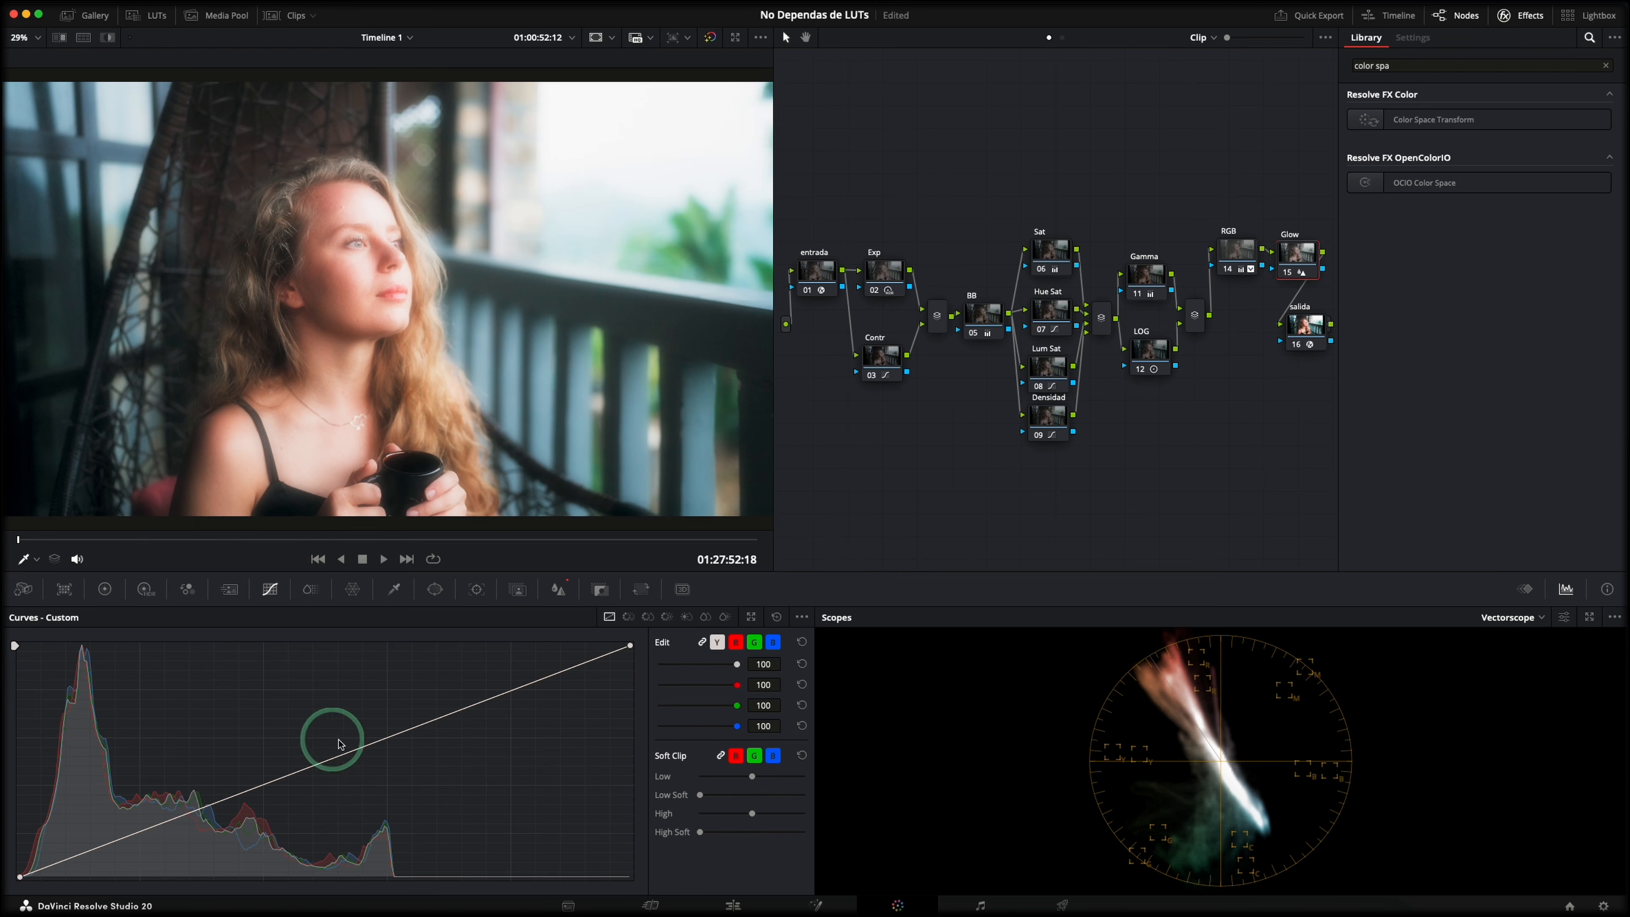
left_click_drag(385, 738, 189, 886)
left_click(1386, 339)
left_click(1288, 270)
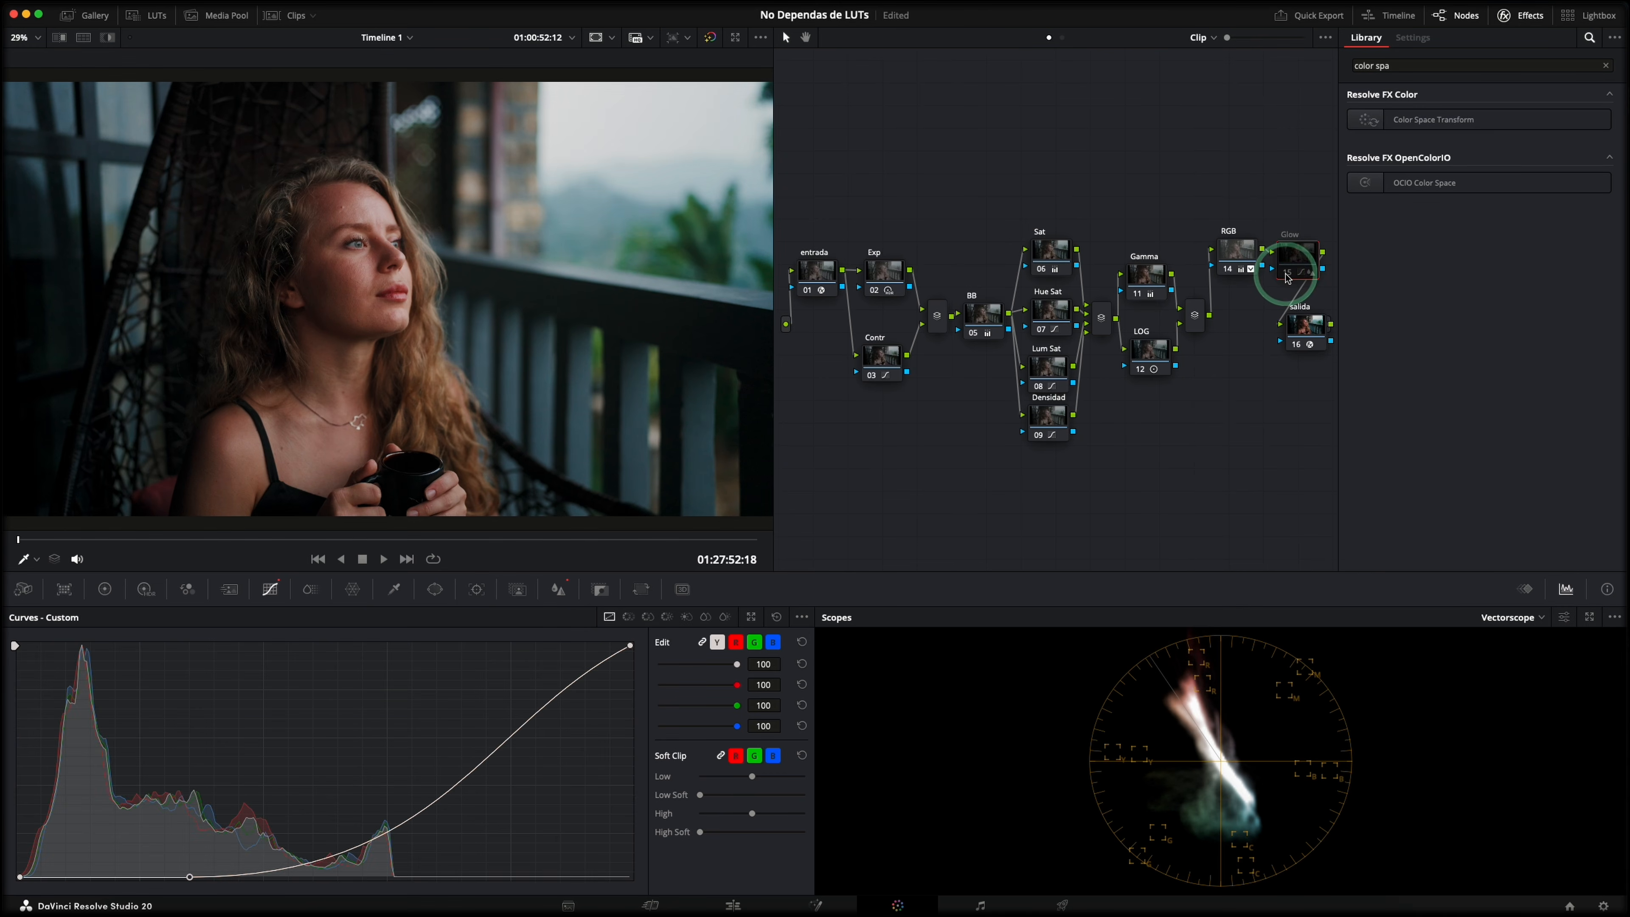